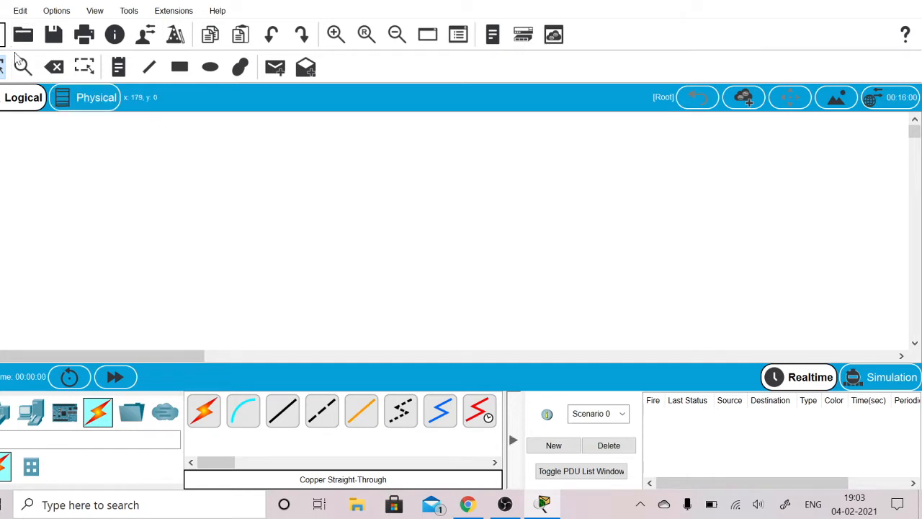
# - Open the saved network file "phones 5" and look over its finished IP phone topology
pyautogui.click(2, 10)
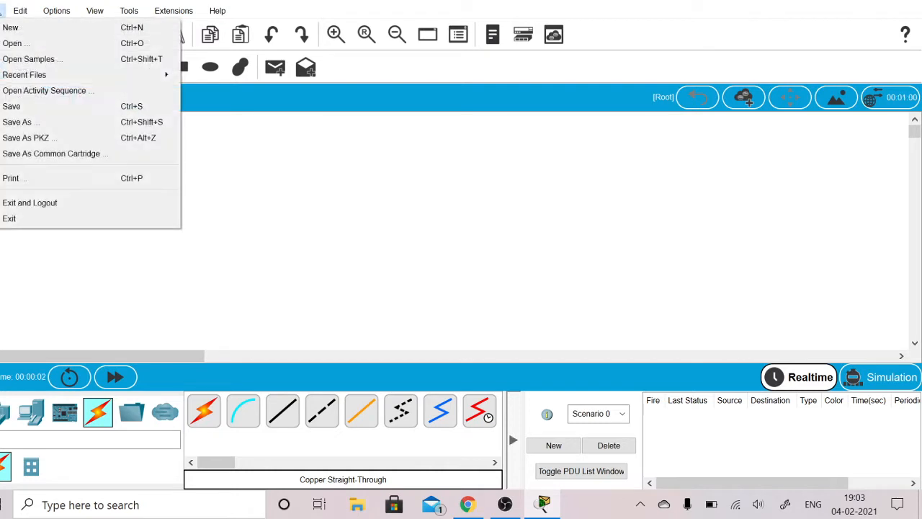
pyautogui.click(14, 43)
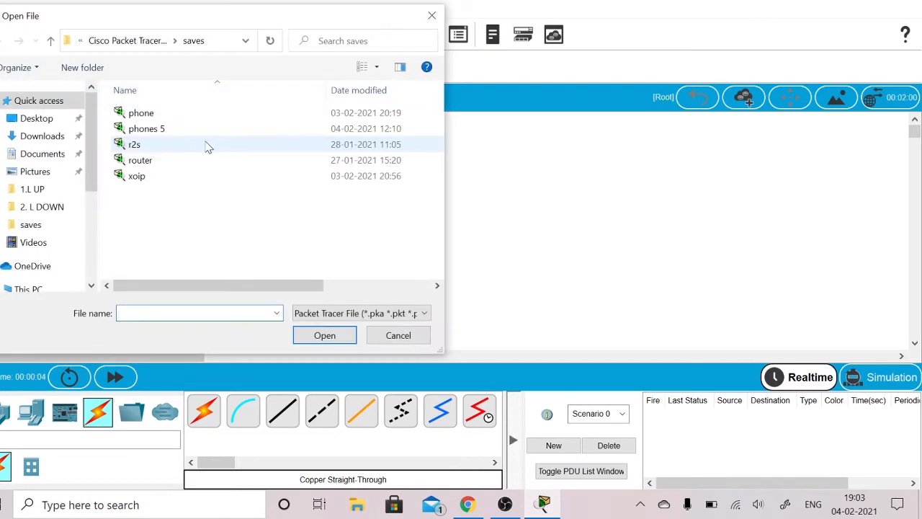
pyautogui.click(173, 131)
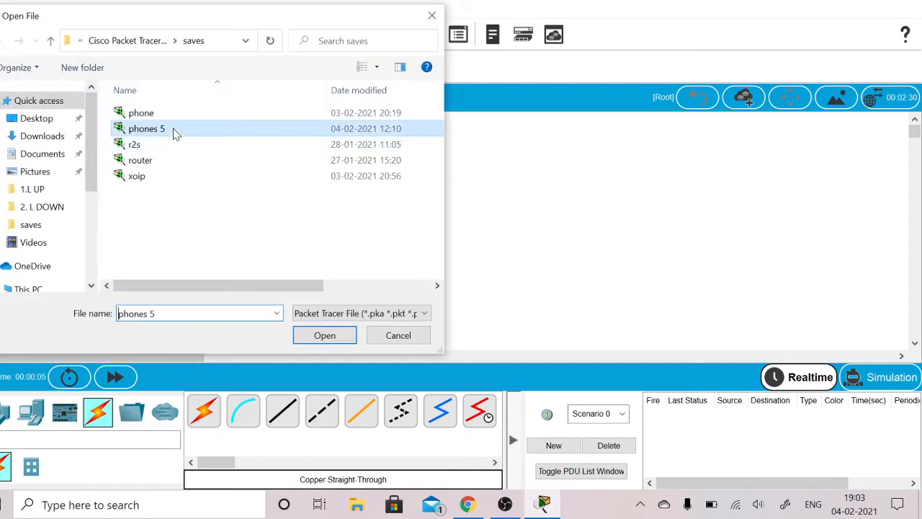
pyautogui.click(301, 335)
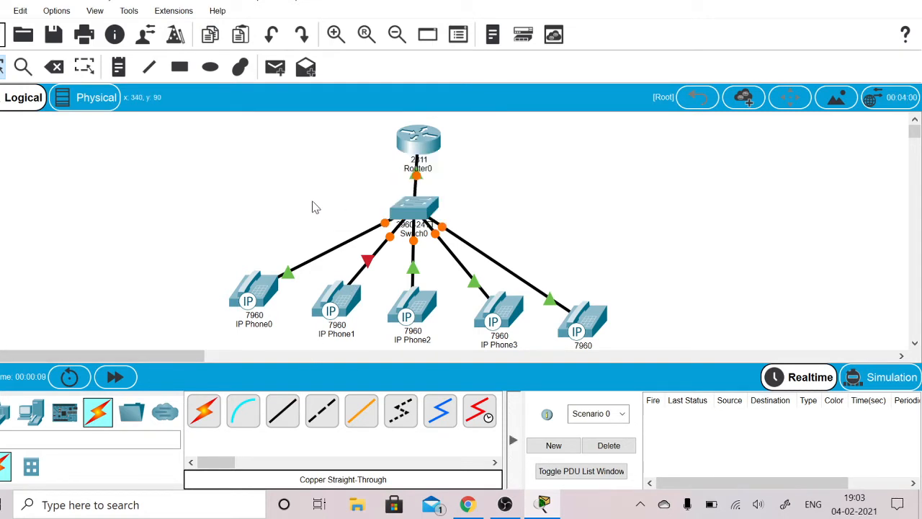
pyautogui.moveTo(267, 297)
# - Start a new empty network, saving the open one, and place five 7960 IP phones in a row across the lower workspace
pyautogui.click(3, 36)
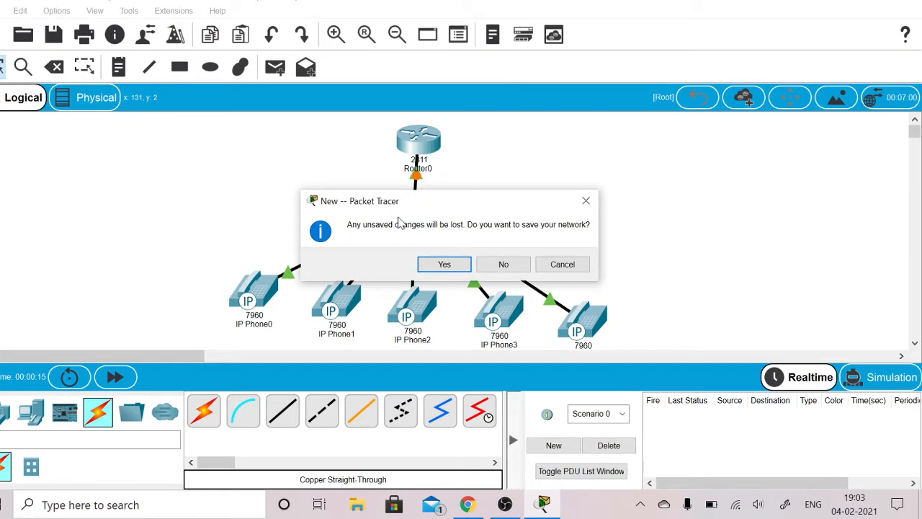
pyautogui.click(444, 265)
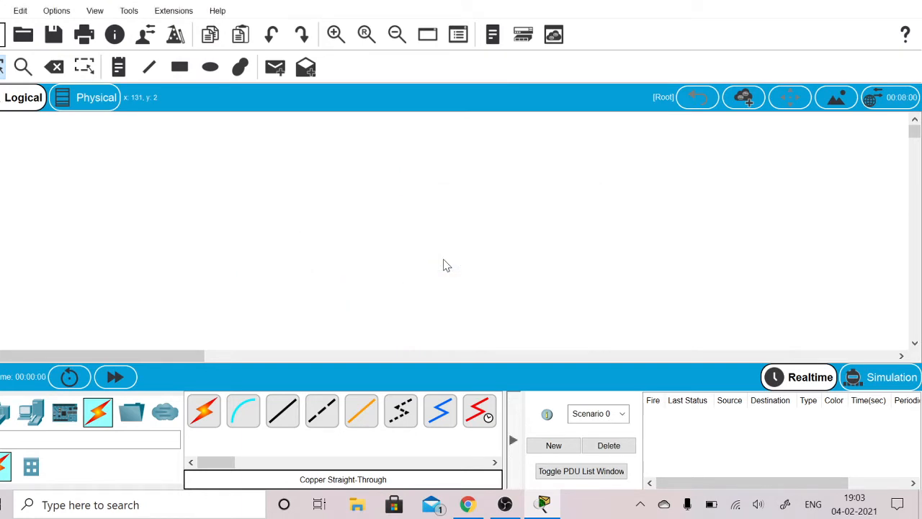
pyautogui.click(31, 412)
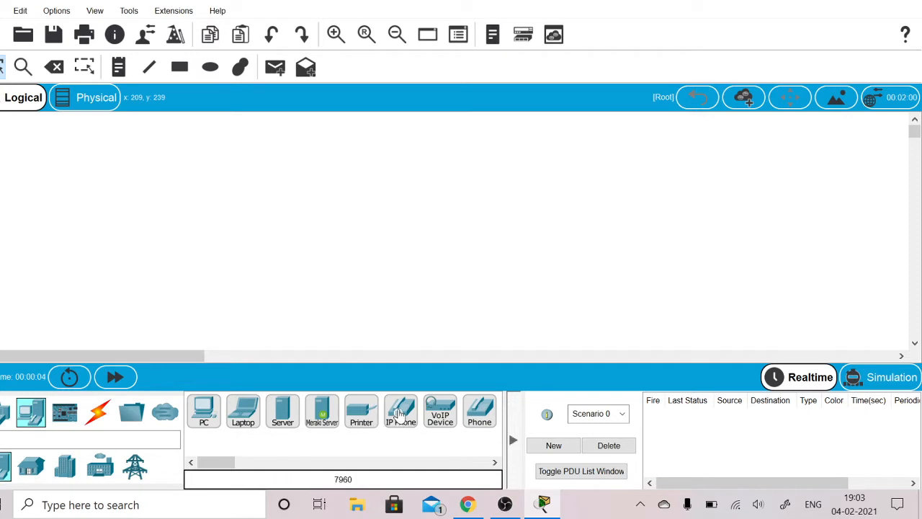
pyautogui.moveTo(400, 414); pyautogui.dragTo(242, 303)
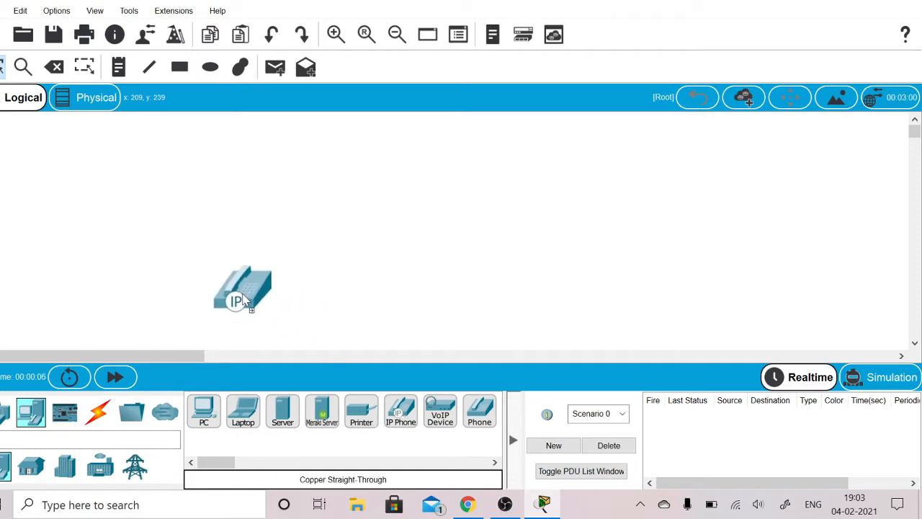
pyautogui.moveTo(400, 416); pyautogui.dragTo(321, 301)
pyautogui.moveTo(408, 416); pyautogui.dragTo(405, 310)
pyautogui.moveTo(409, 426); pyautogui.dragTo(477, 314)
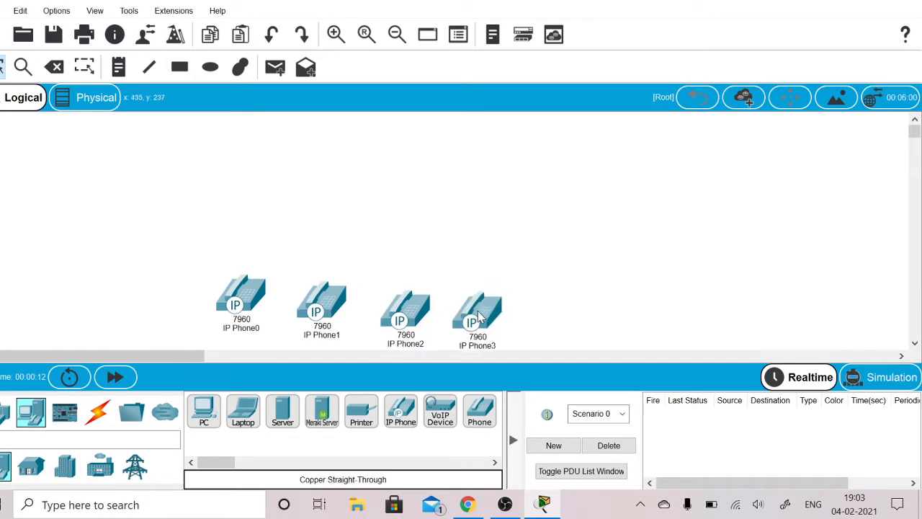
pyautogui.moveTo(396, 416); pyautogui.dragTo(549, 311)
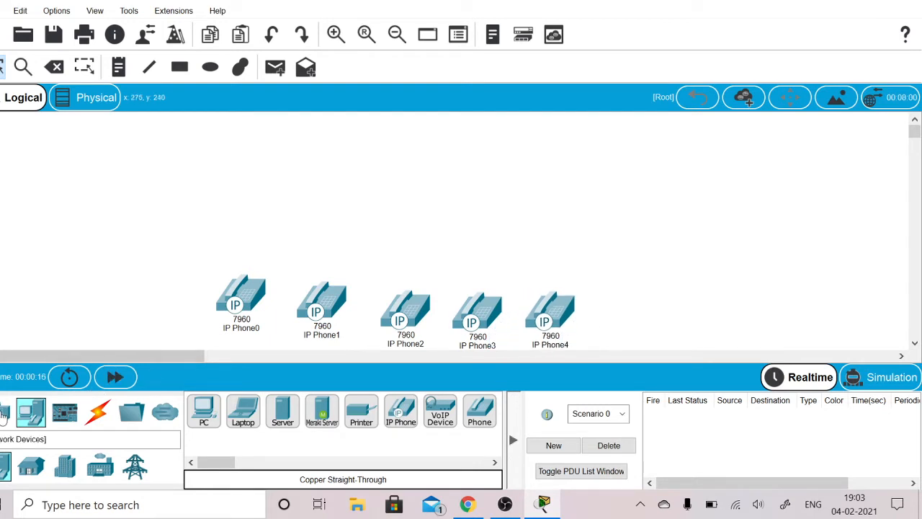
# - Place a 2960 switch above the row of phones and a 2811 router above the switch
pyautogui.click(4, 411)
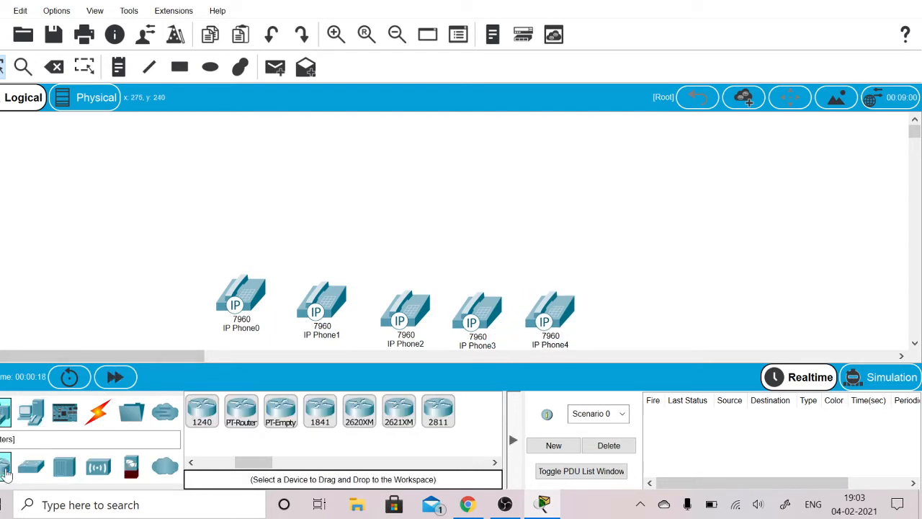
pyautogui.click(32, 468)
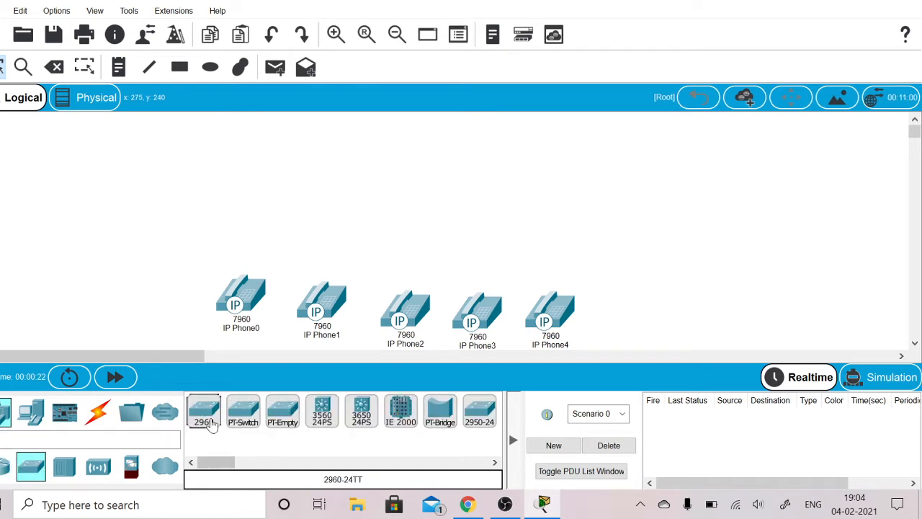
pyautogui.click(204, 414)
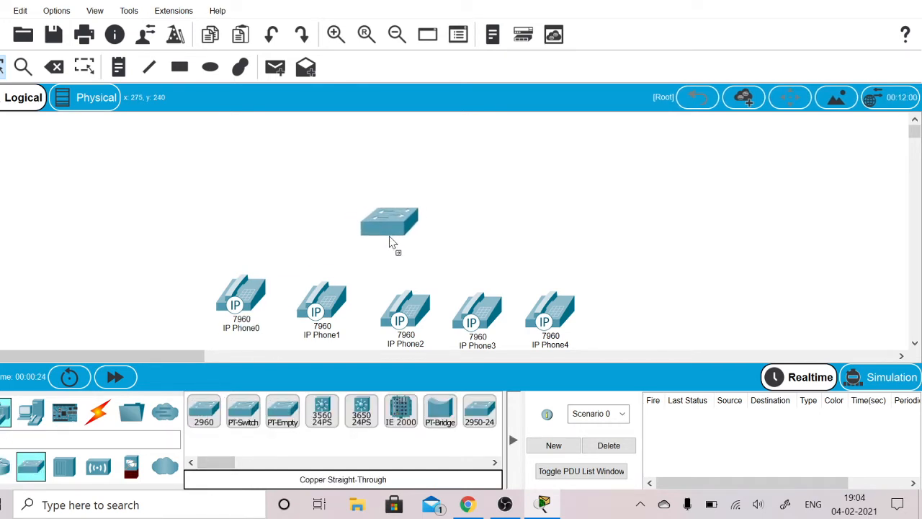
pyautogui.click(392, 243)
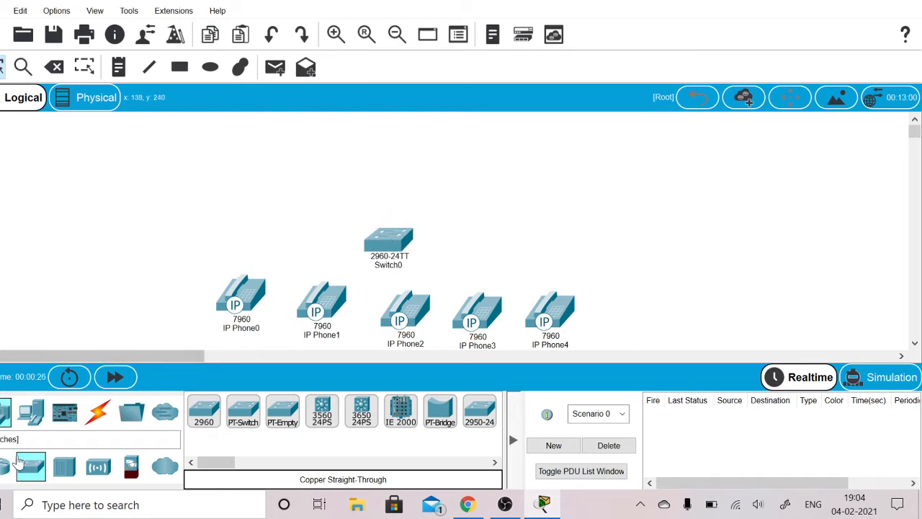
pyautogui.click(5, 466)
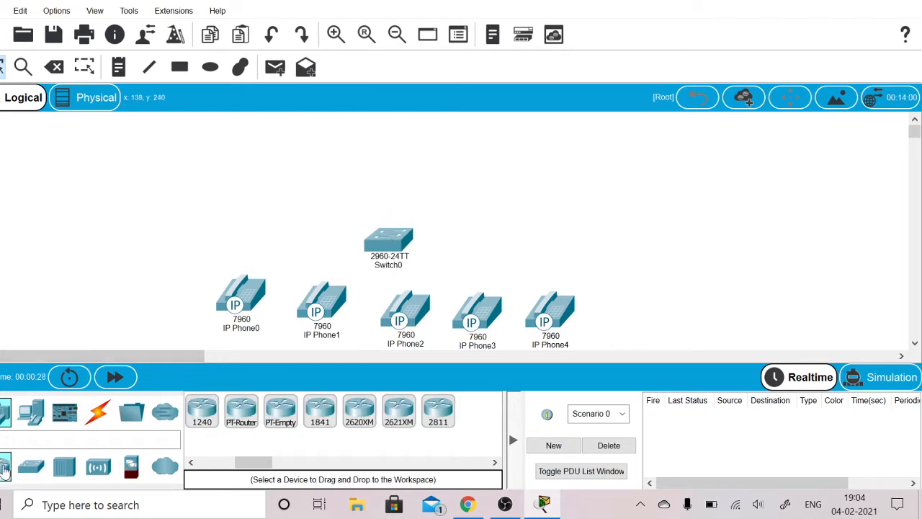
pyautogui.moveTo(437, 414); pyautogui.dragTo(403, 183)
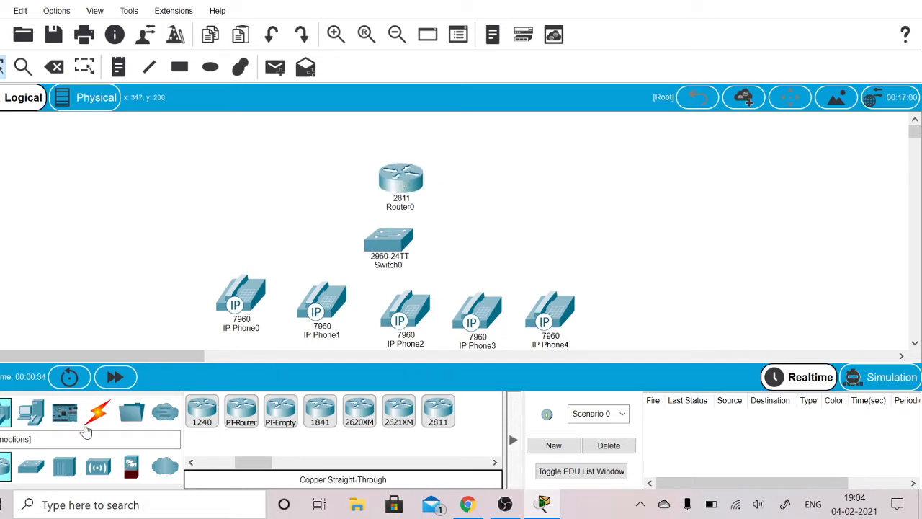
# - Connect IP Phone0's PC port to FastEthernet0/1 on Switch0 with a copper straight-through cable
pyautogui.click(99, 411)
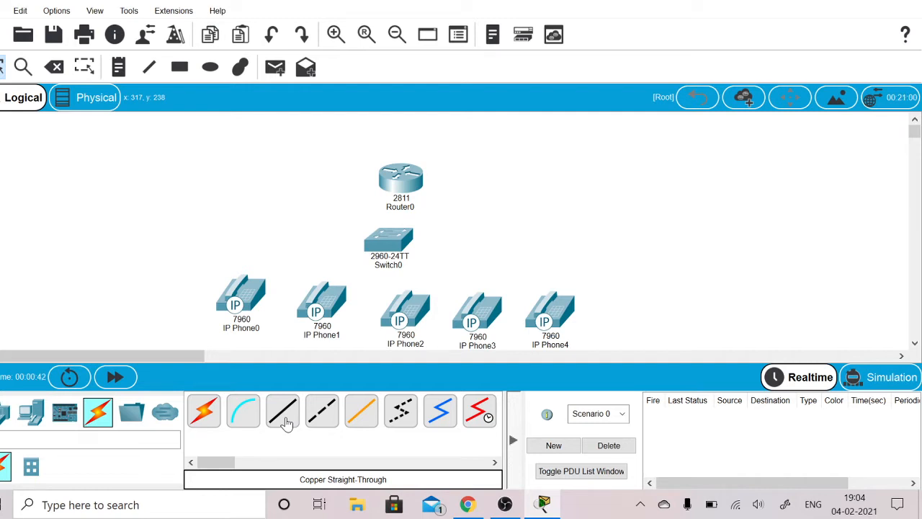
pyautogui.click(287, 423)
pyautogui.click(245, 288)
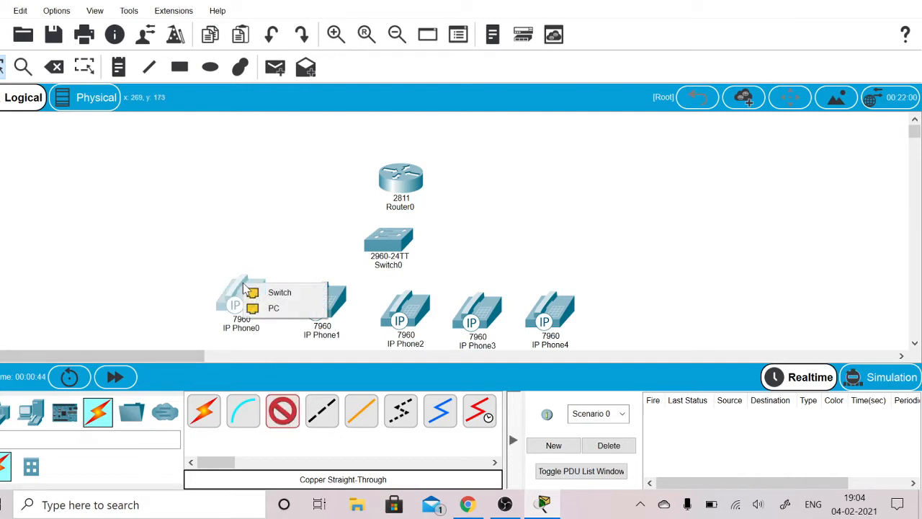
pyautogui.click(265, 308)
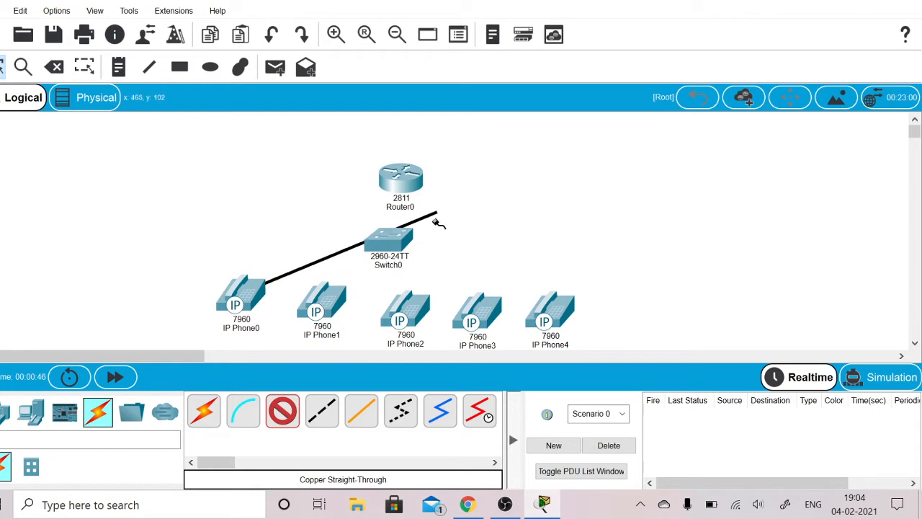
pyautogui.click(389, 244)
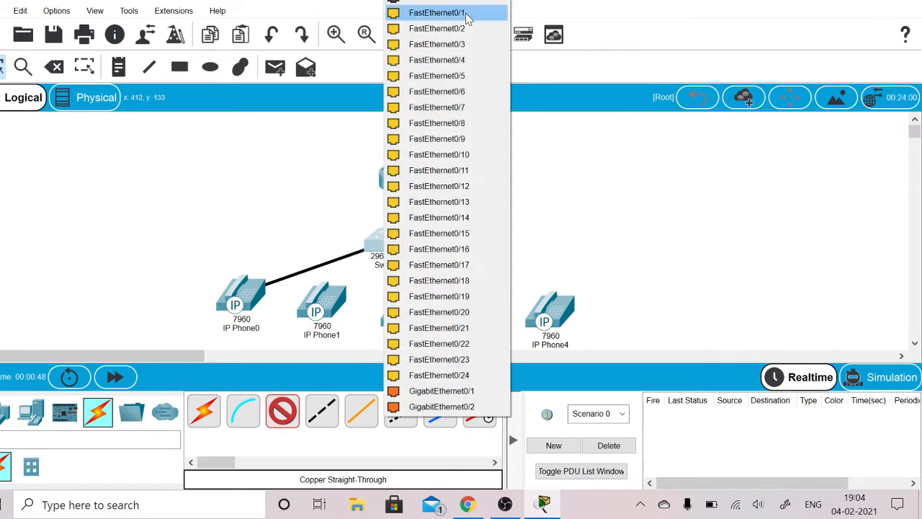
pyautogui.click(465, 14)
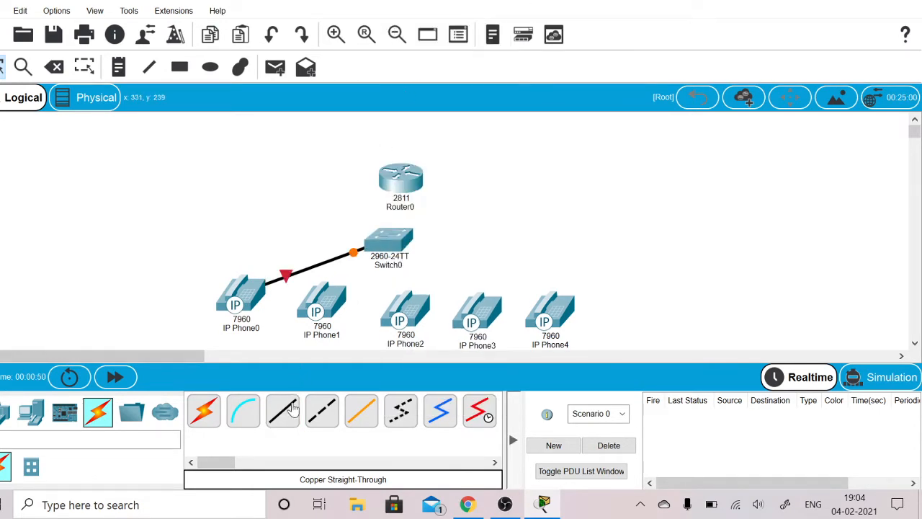
# - Connect FastEthernet0/0 on Router0 to FastEthernet0/2 on Switch0 with a copper straight-through cable
pyautogui.click(292, 409)
pyautogui.click(397, 177)
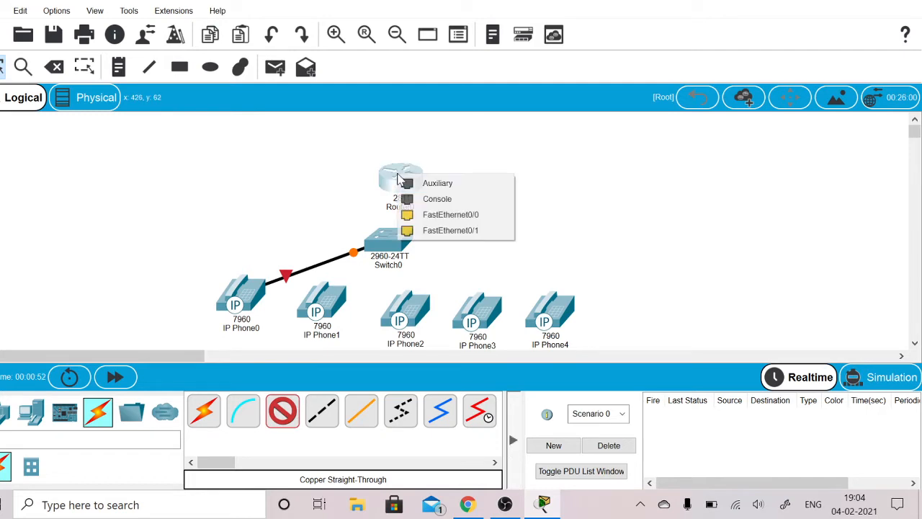
pyautogui.click(423, 215)
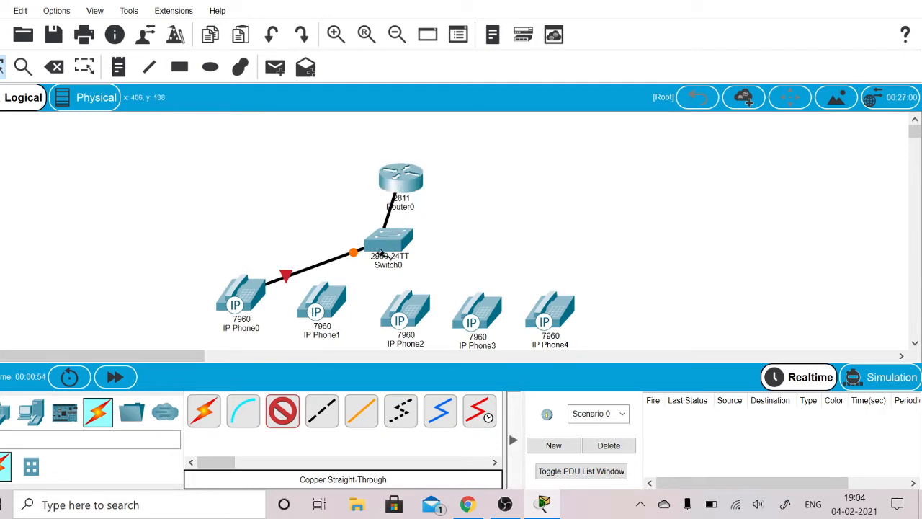
pyautogui.click(389, 239)
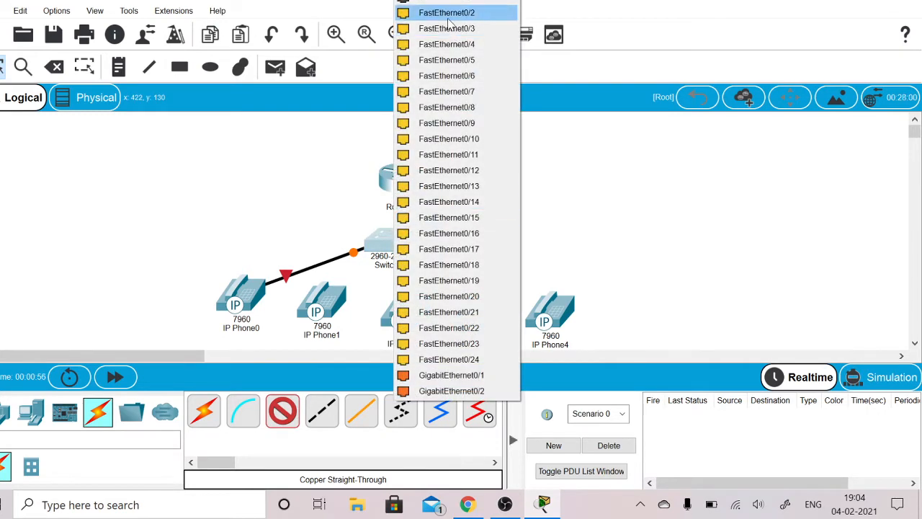
pyautogui.click(450, 13)
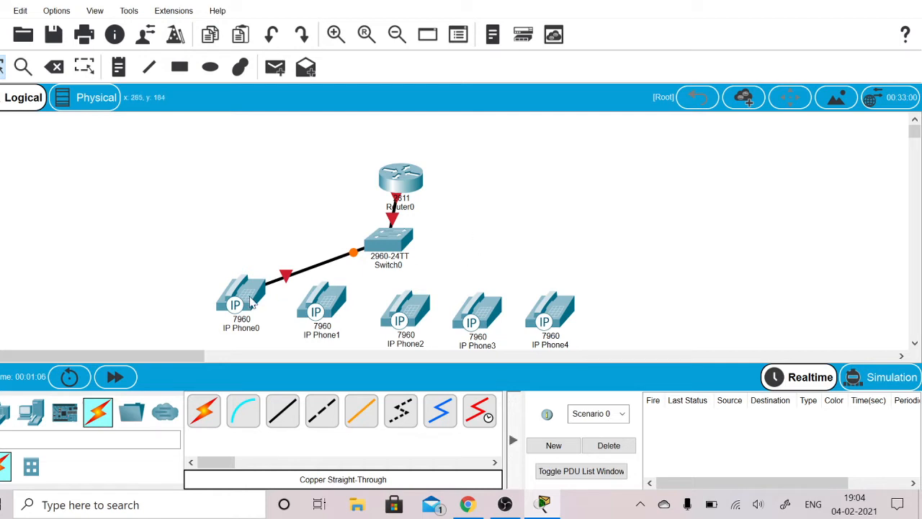
# - Power on IP Phone0 by plugging the VoIP power adapter into its power port, and close the phone's device window
pyautogui.moveTo(244, 290)
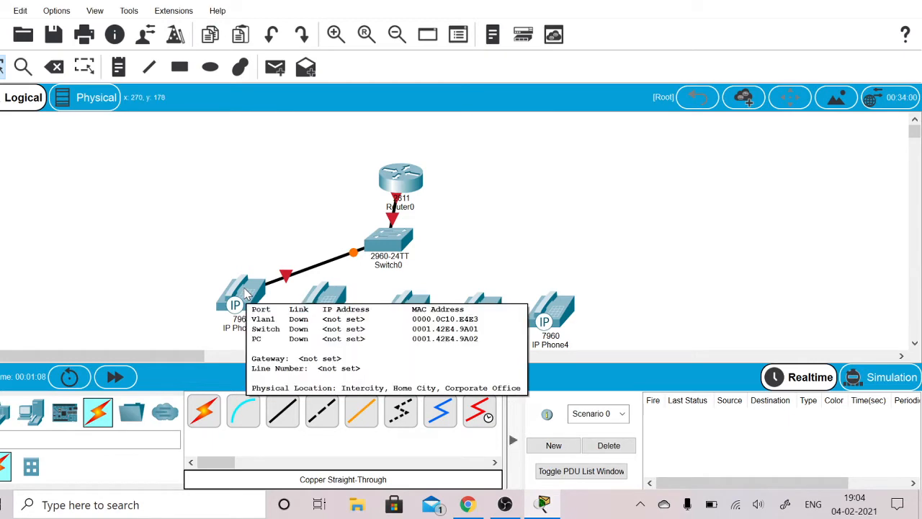
pyautogui.click(244, 291)
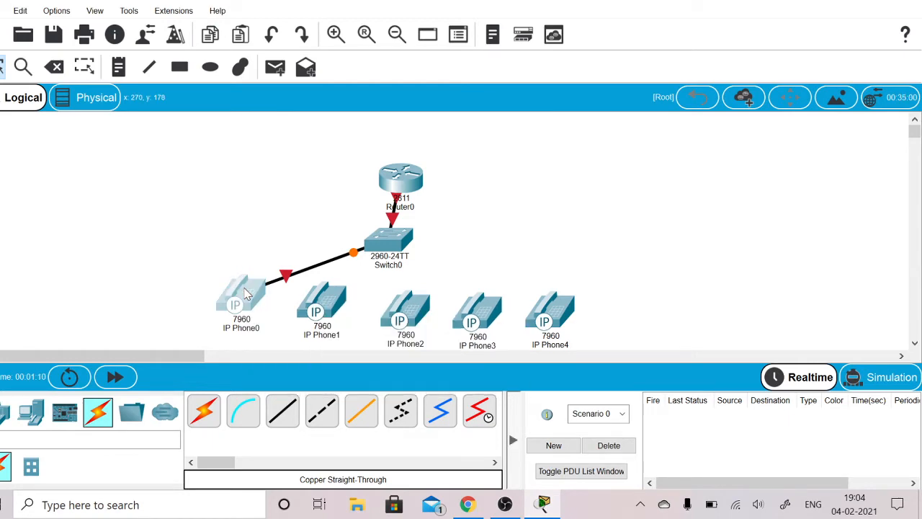
pyautogui.click(262, 16)
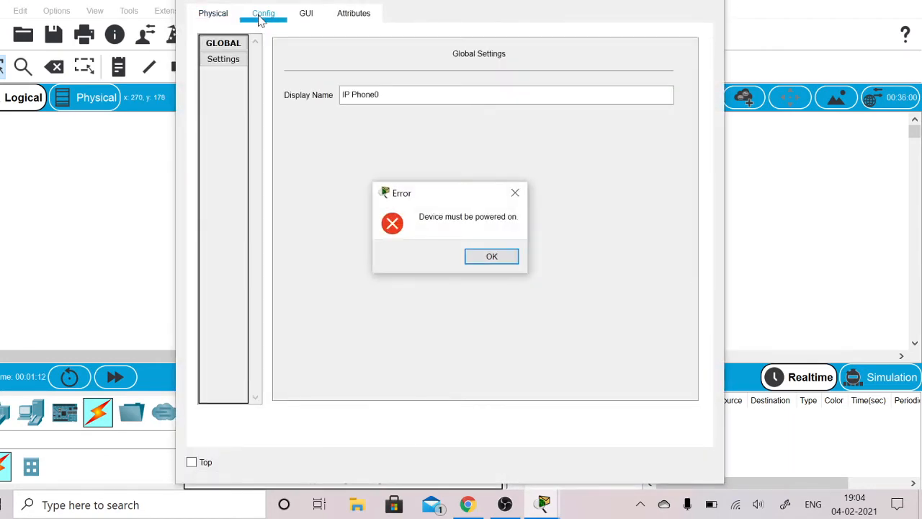
pyautogui.click(489, 257)
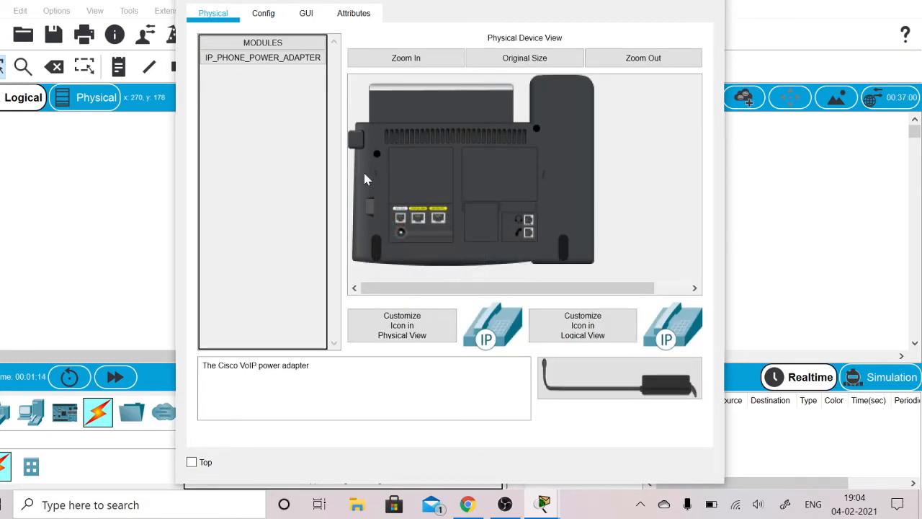
pyautogui.moveTo(575, 376); pyautogui.dragTo(402, 237)
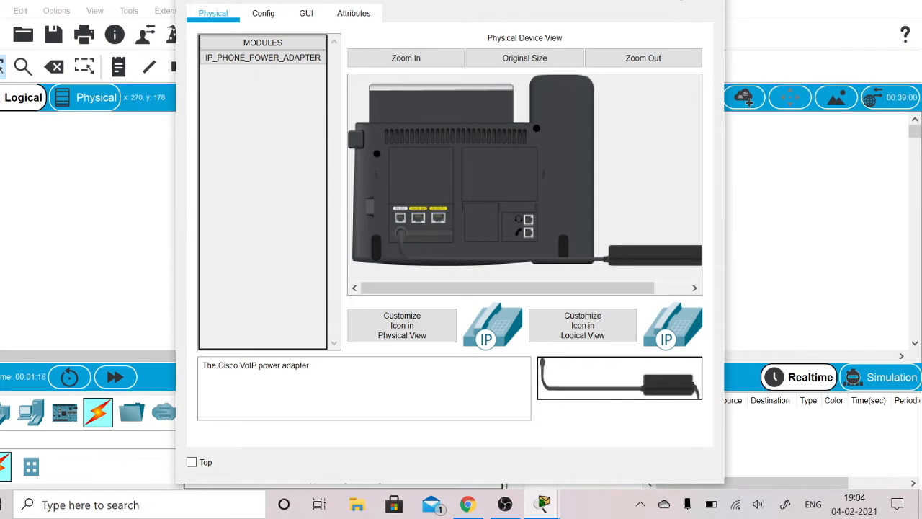
pyautogui.click(704, 1)
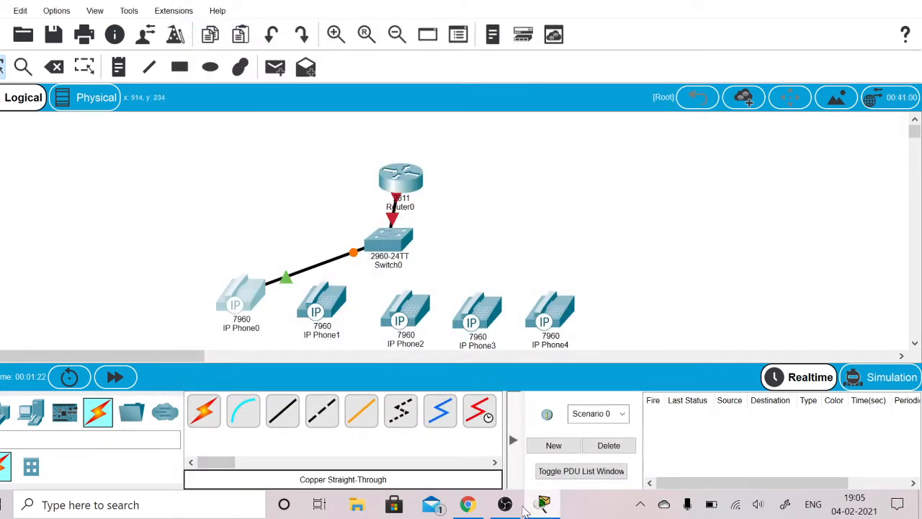
# - Switch to Chrome and review the VoIP configuration tutorial's router commands, network diagram and description
pyautogui.click(469, 505)
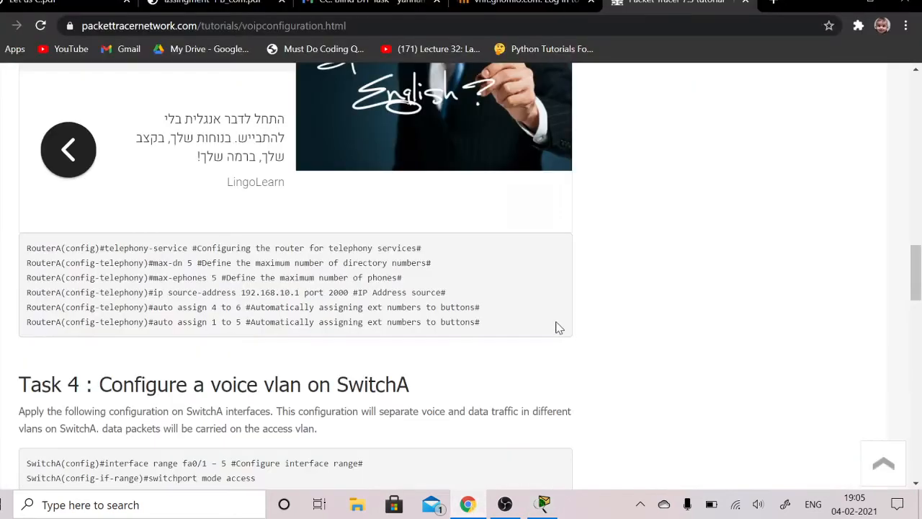
pyautogui.scroll(15, 559, 328)
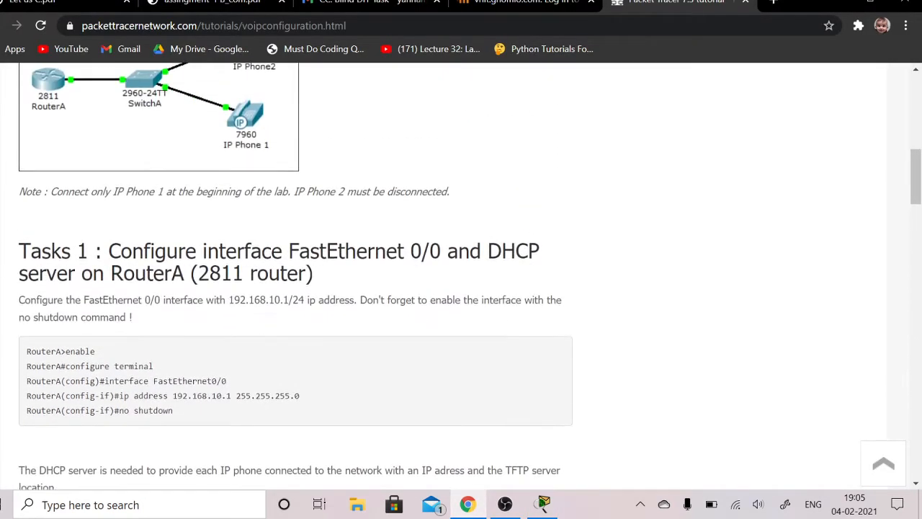
pyautogui.scroll(1, 288, 288)
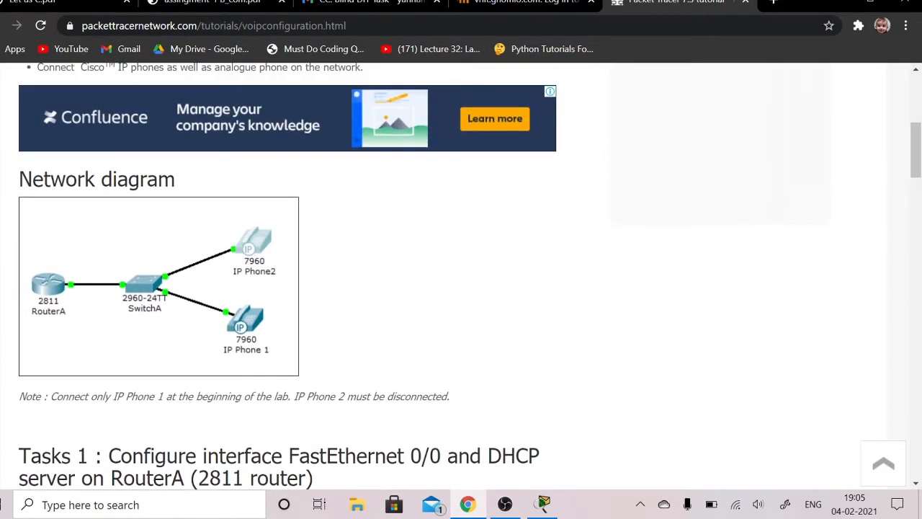
pyautogui.scroll(3, 288, 288)
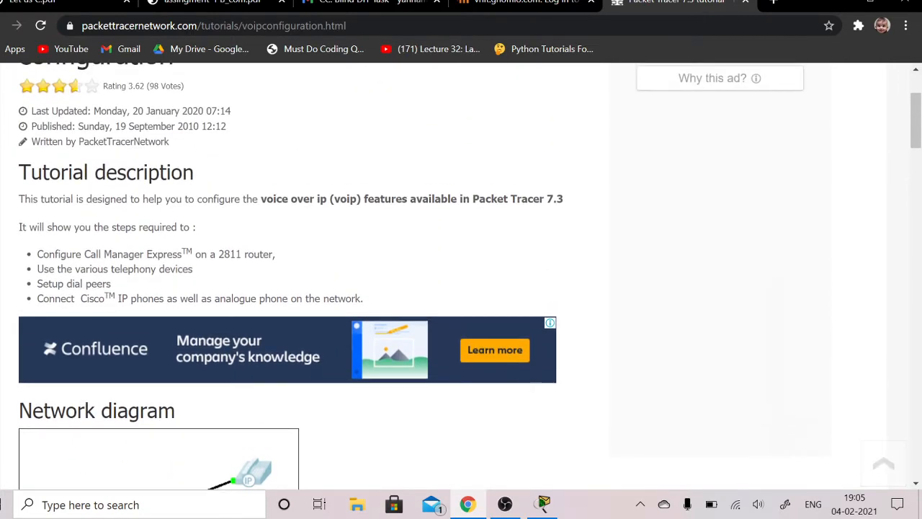
# - Read the tutorial's Task 1 commands, switch to Packet Tracer, and open Router0's command line interface
pyautogui.scroll(-8, 461, 273)
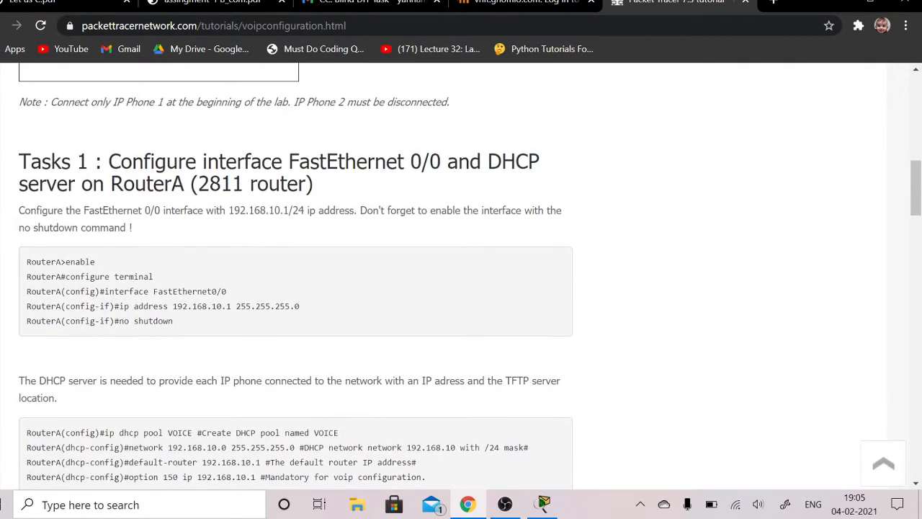
pyautogui.scroll(-1, 461, 274)
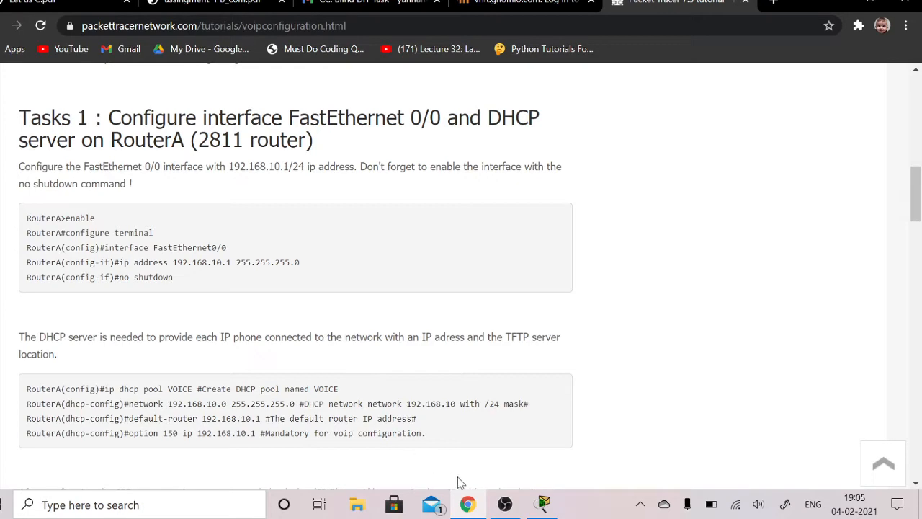
pyautogui.click(544, 504)
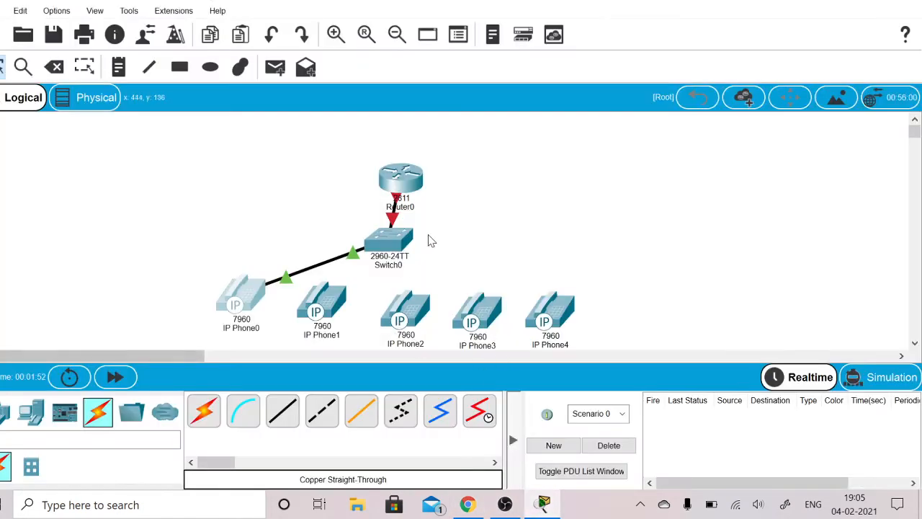
pyautogui.click(412, 181)
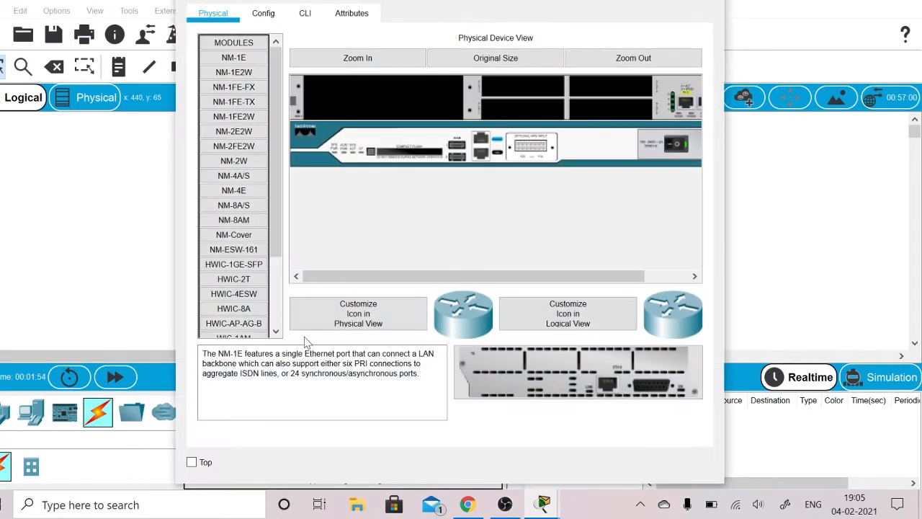
pyautogui.click(306, 14)
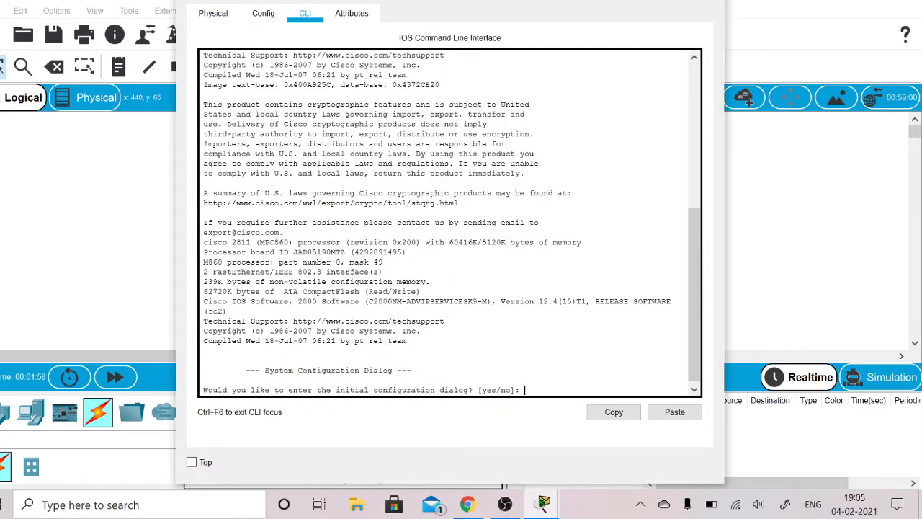
# - Decline the initial configuration dialog in Router0's command line by answering n
pyautogui.press('Return')
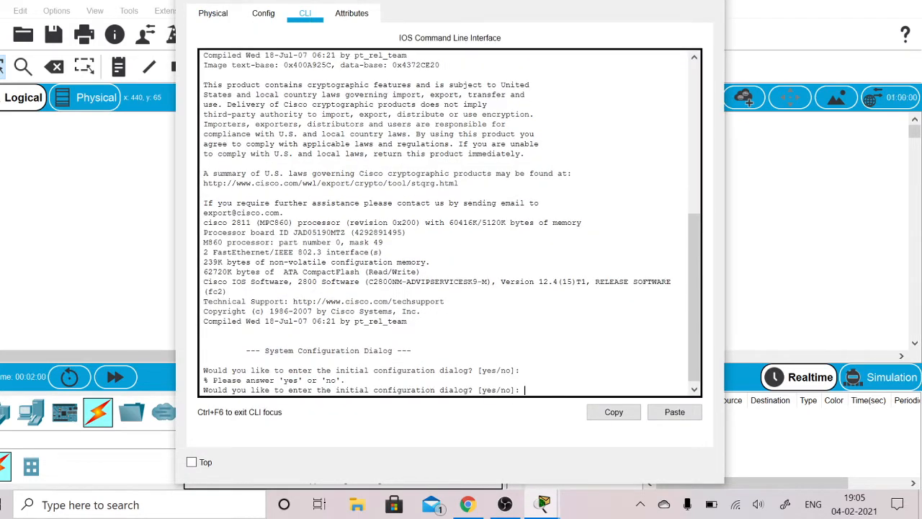
pyautogui.click(709, 0)
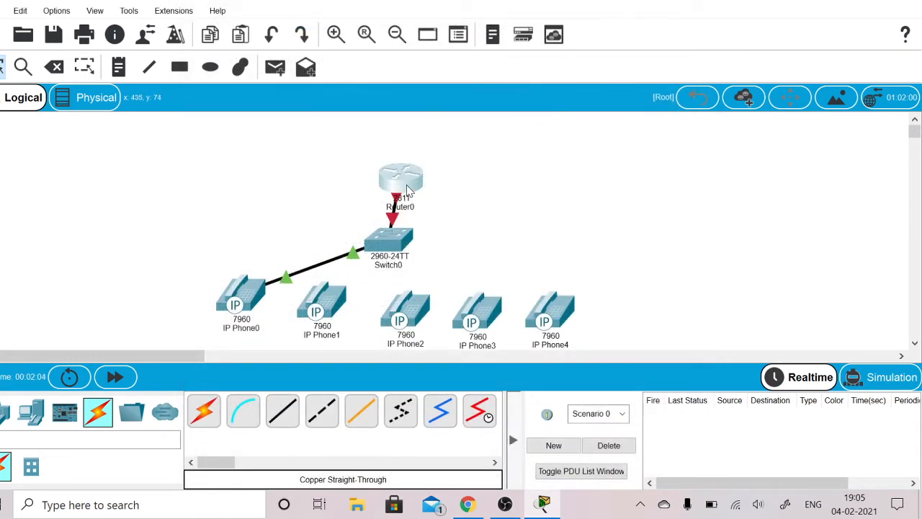
pyautogui.click(406, 189)
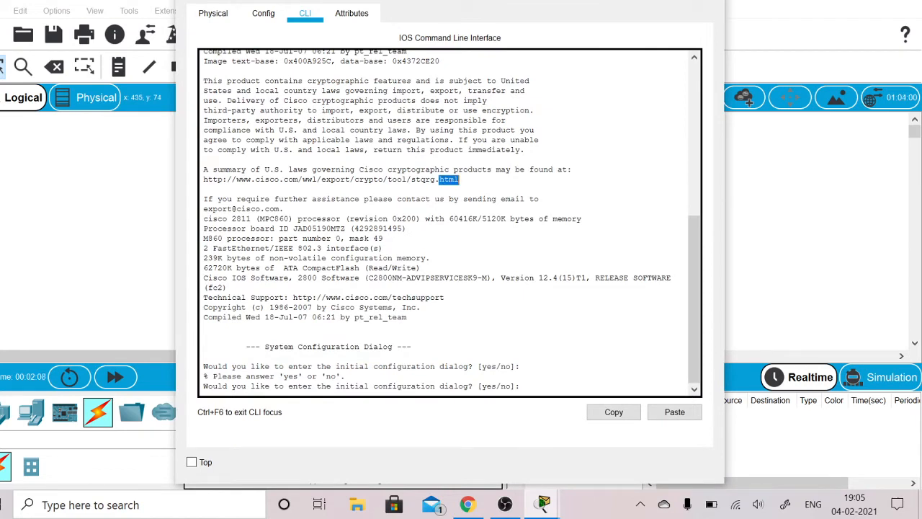
pyautogui.click(524, 386)
pyautogui.press('Return')
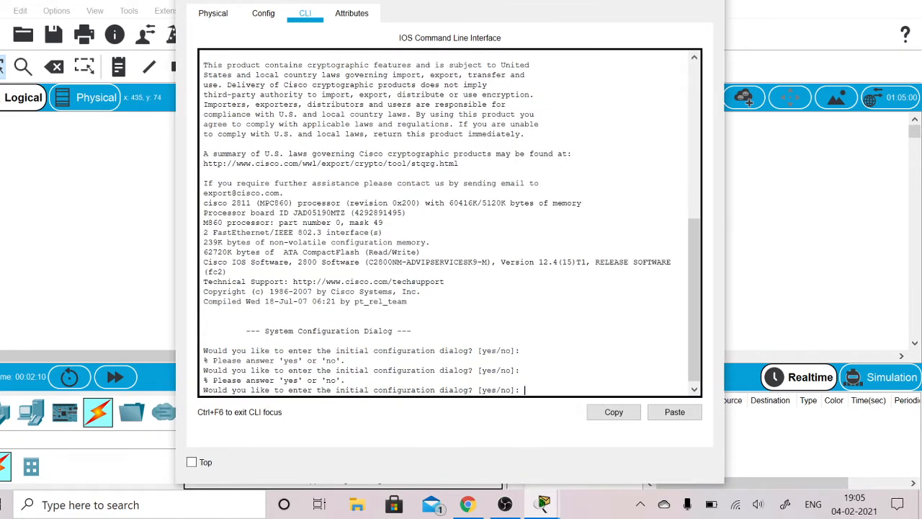
pyautogui.write('n')
pyautogui.press('Return')
# - Start Router0's command-line session and enter global configuration mode with enable and configure terminal
pyautogui.click(264, 15)
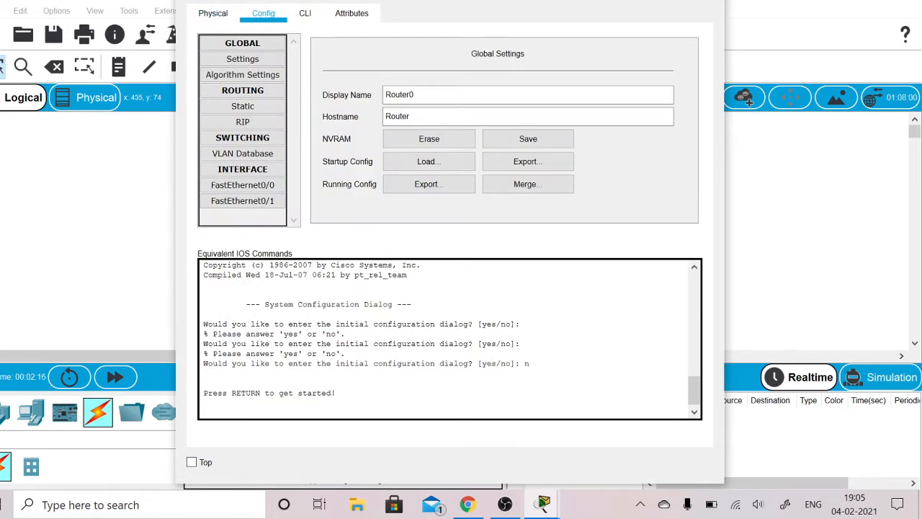
pyautogui.tripleClick(271, 393)
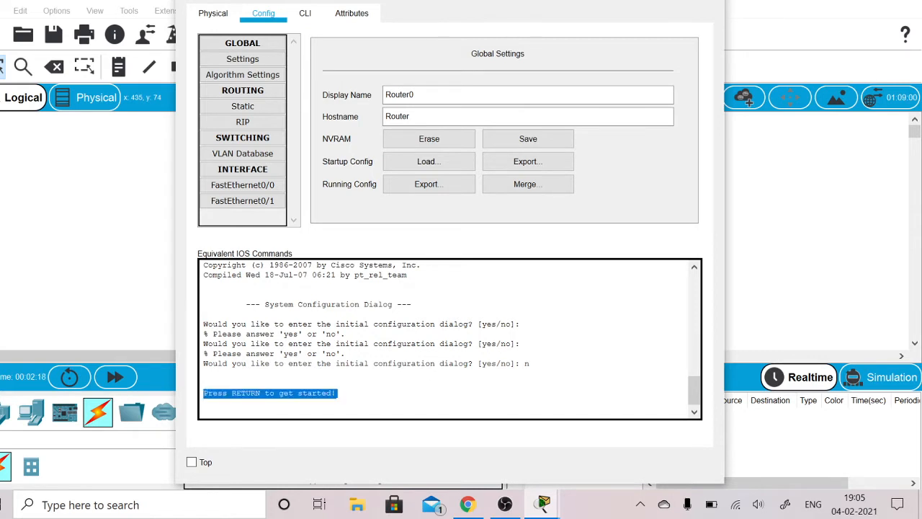
pyautogui.click(338, 394)
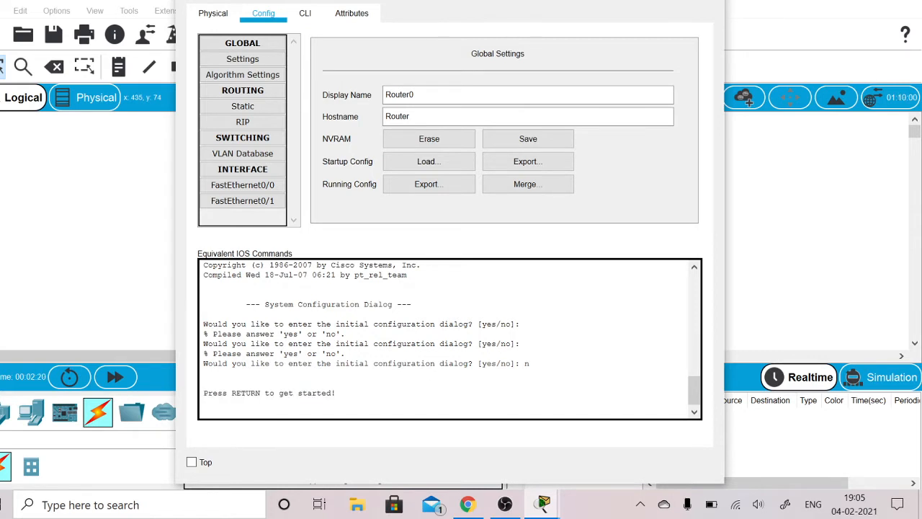
pyautogui.click(306, 16)
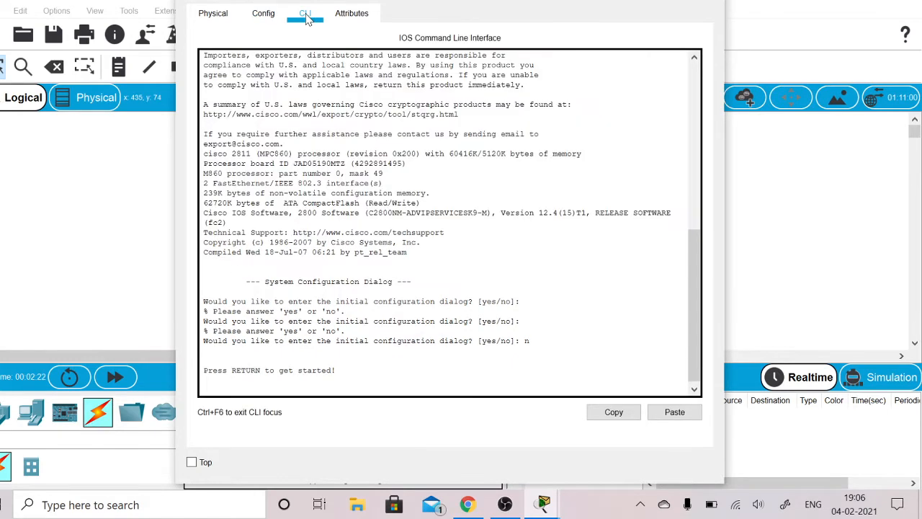
pyautogui.press('Return')
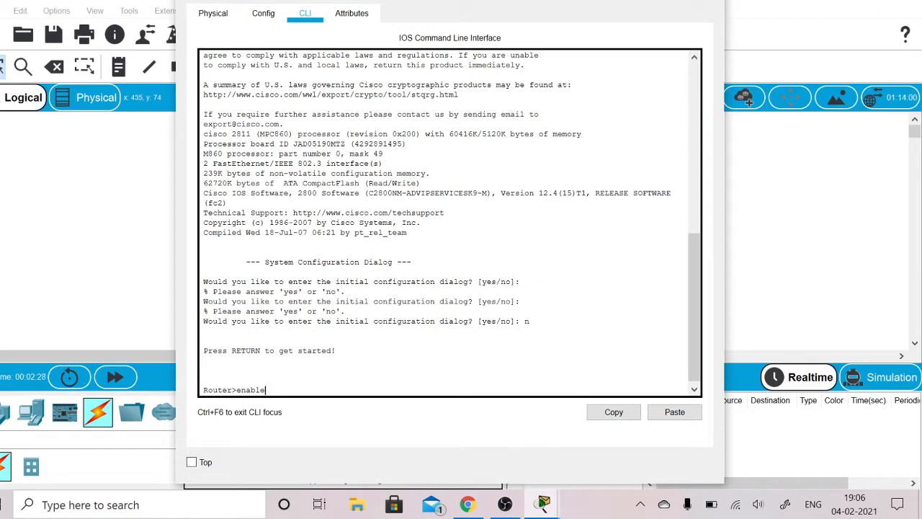
pyautogui.write('enable')
pyautogui.press('Return')
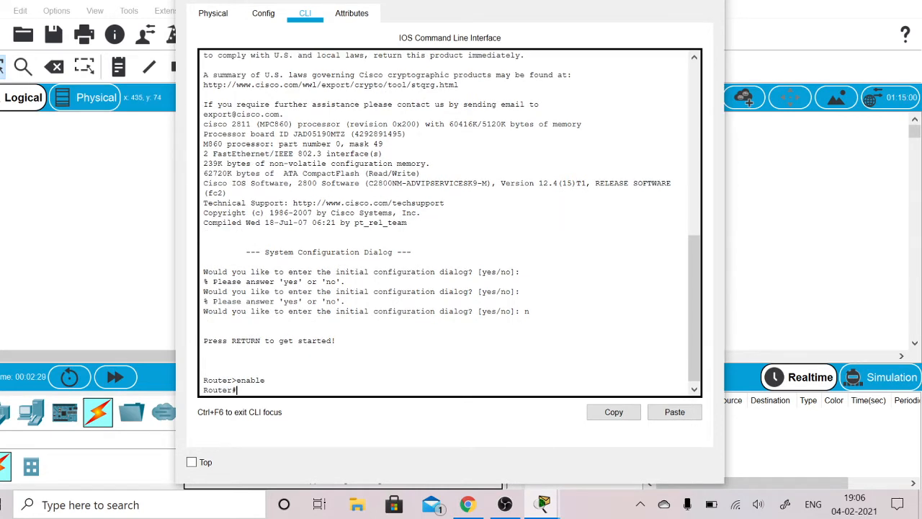
pyautogui.write('configure terminal')
pyautogui.press('Return')
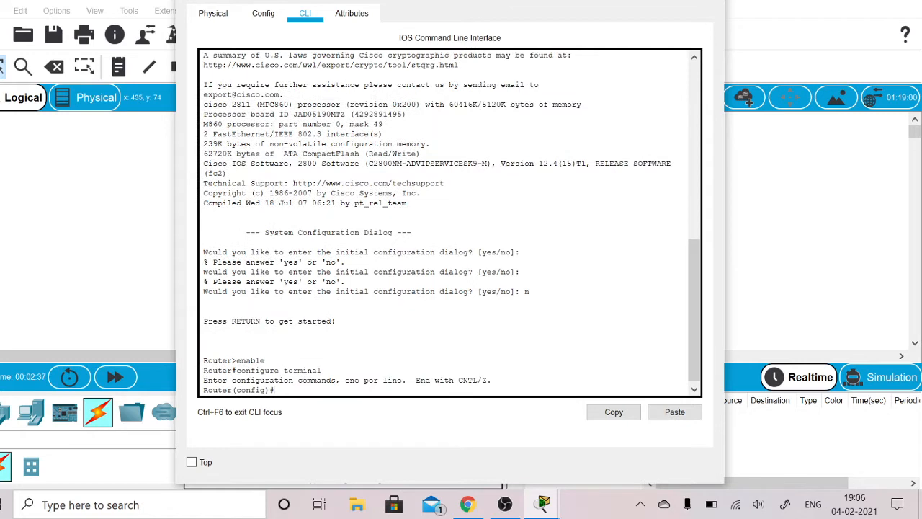
# - Enter interface configuration mode for FastEthernet0/0 on Router0
pyautogui.write('interface Fast')
pyautogui.write('Ethernet')
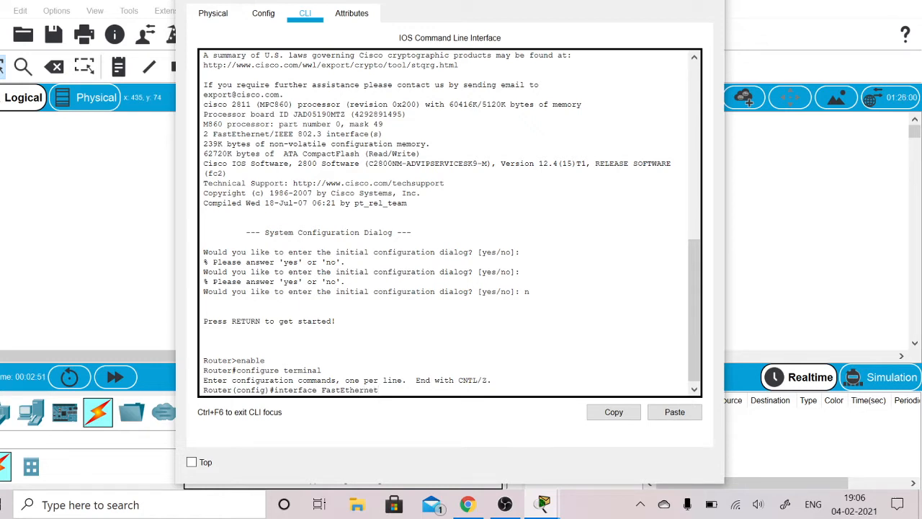
pyautogui.write('0/0')
pyautogui.press('Return')
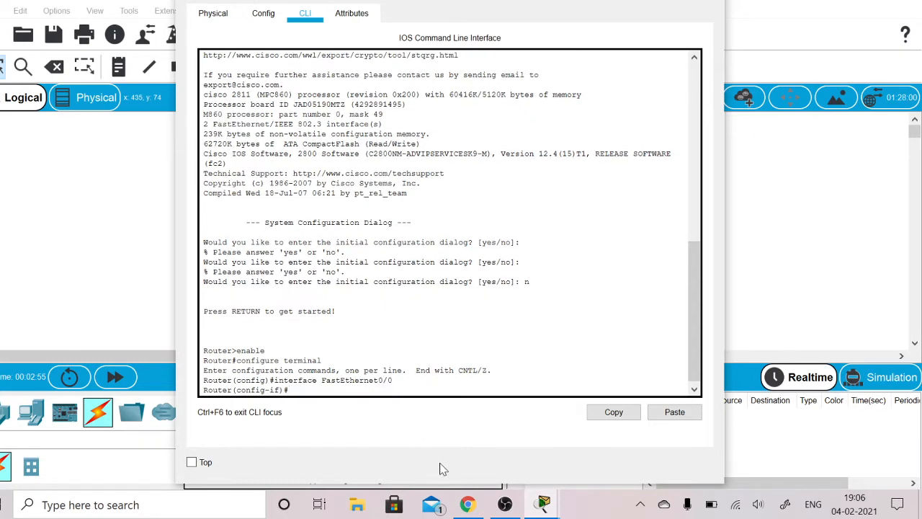
# - Check the tutorial in Chrome, return to Router0's command line, and assign FastEthernet0/0 the IP address 192.168.10.1 with mask 255.255.255.0
pyautogui.moveTo(464, 504)
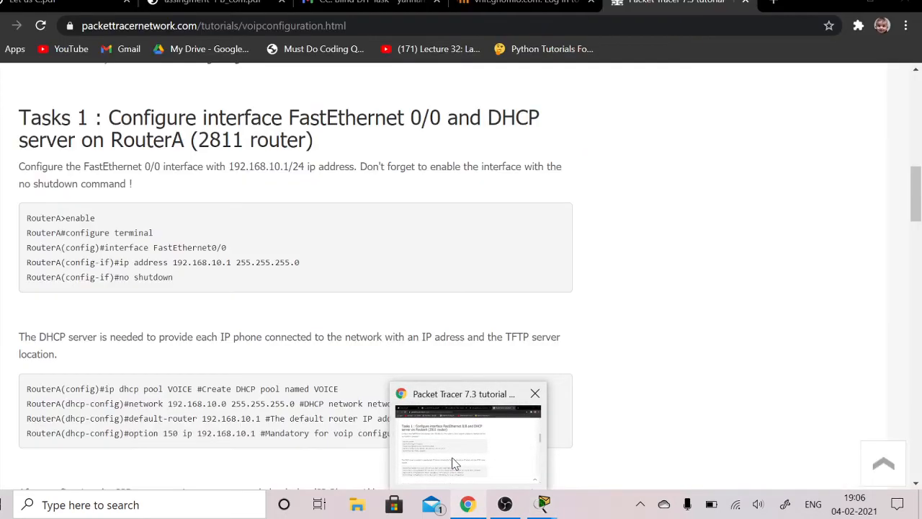
pyautogui.click(455, 464)
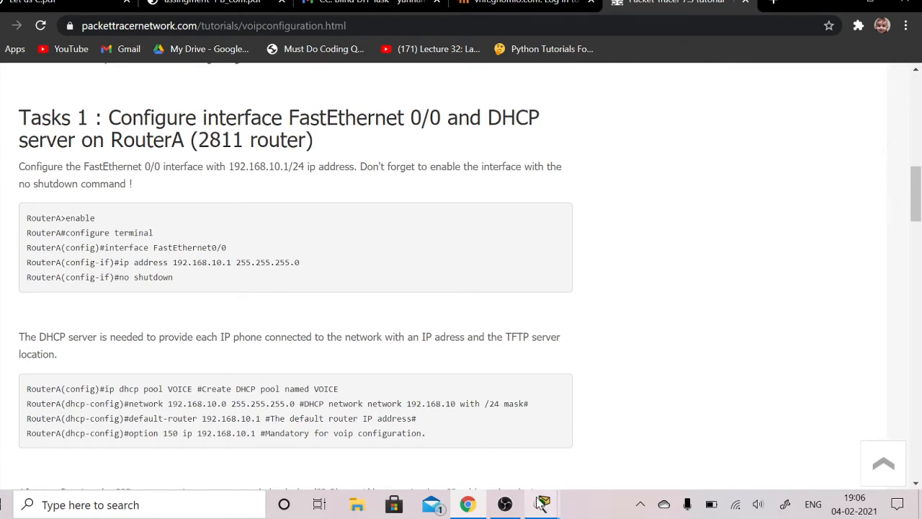
pyautogui.moveTo(534, 504)
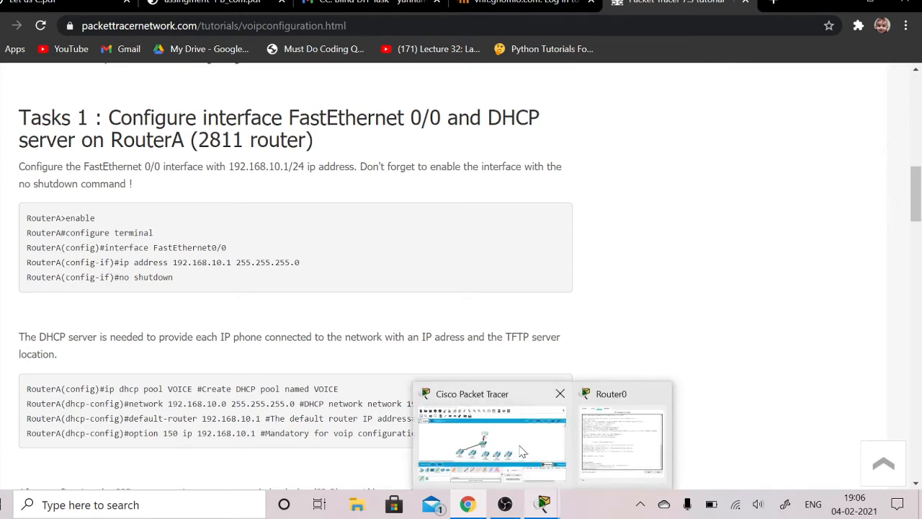
pyautogui.click(596, 438)
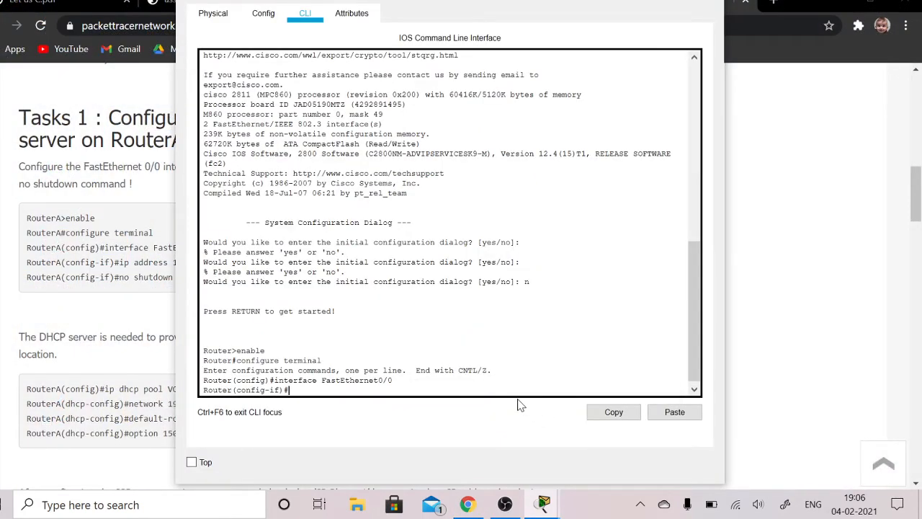
pyautogui.write('ip address 192.168.10.1 2')
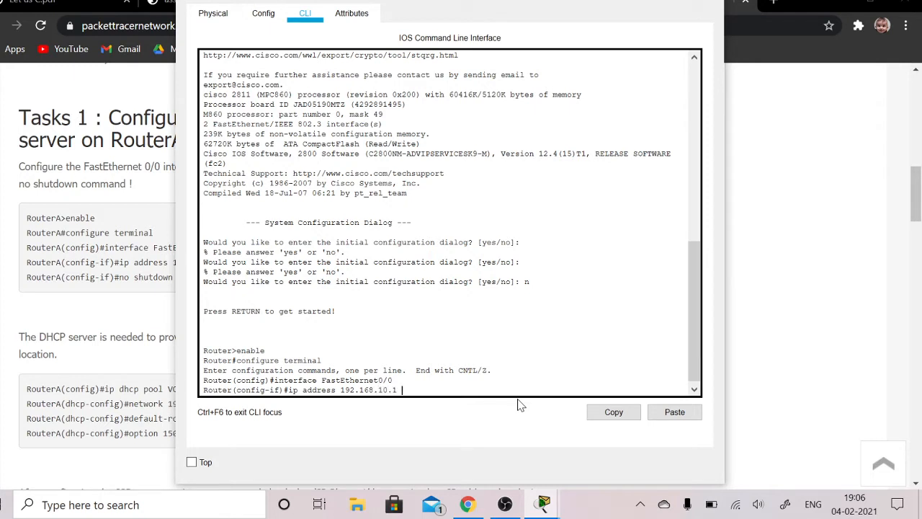
pyautogui.write('55.255.255.0')
pyautogui.press('Return')
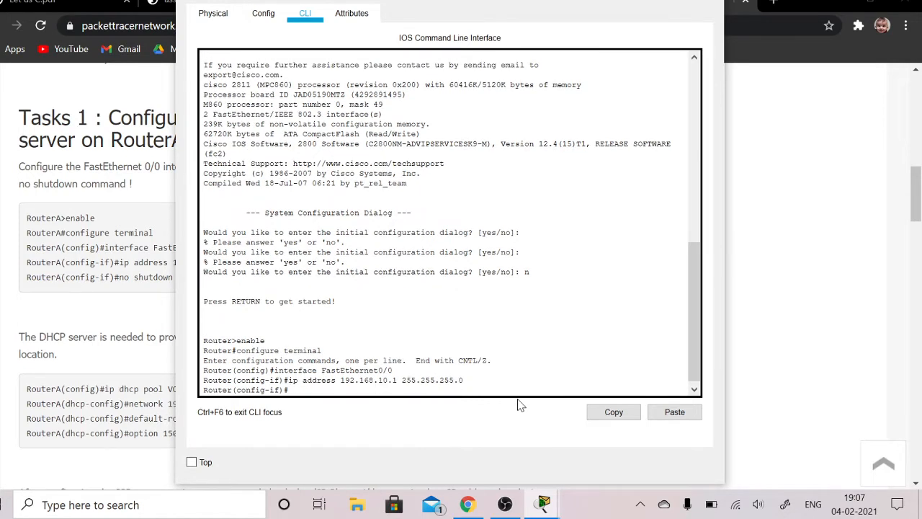
# - Enable FastEthernet0/0 with no shutdown and exit to global configuration mode
pyautogui.write('no shutdown')
pyautogui.press('Return')
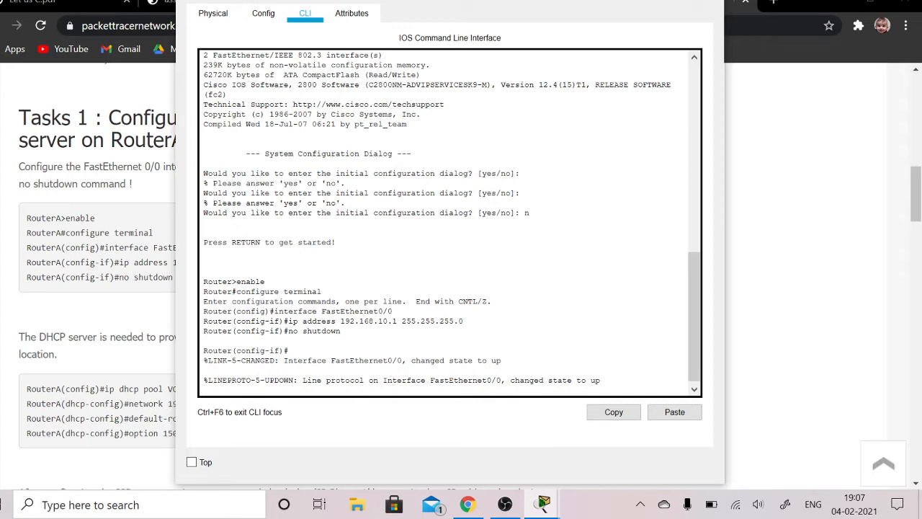
pyautogui.press('Return')
pyautogui.write('exit')
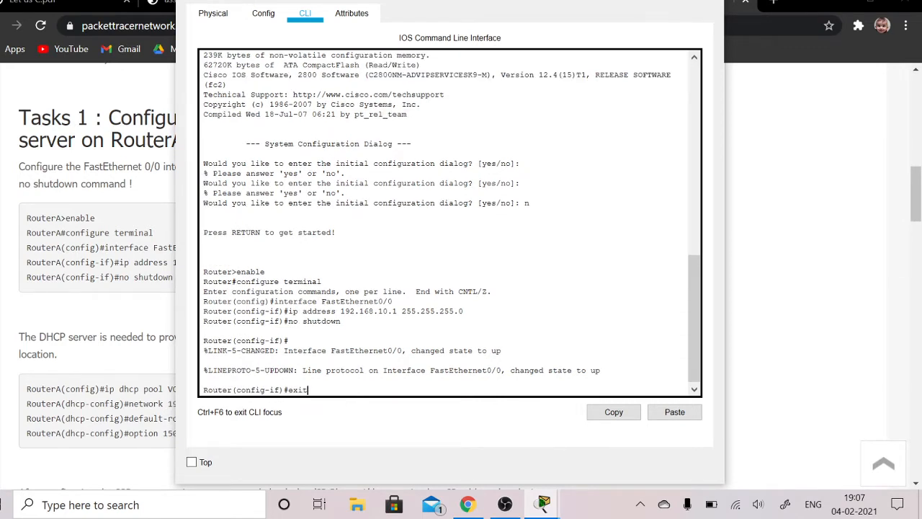
pyautogui.press('Return')
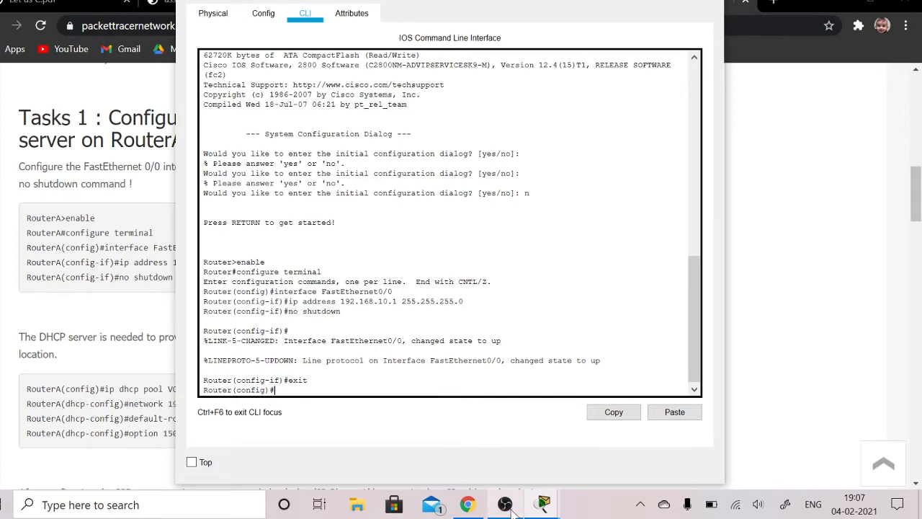
# - Check the tutorial's DHCP commands in Chrome, return to Router0's command line, and create a DHCP pool using a first name as the pool name
pyautogui.click(475, 507)
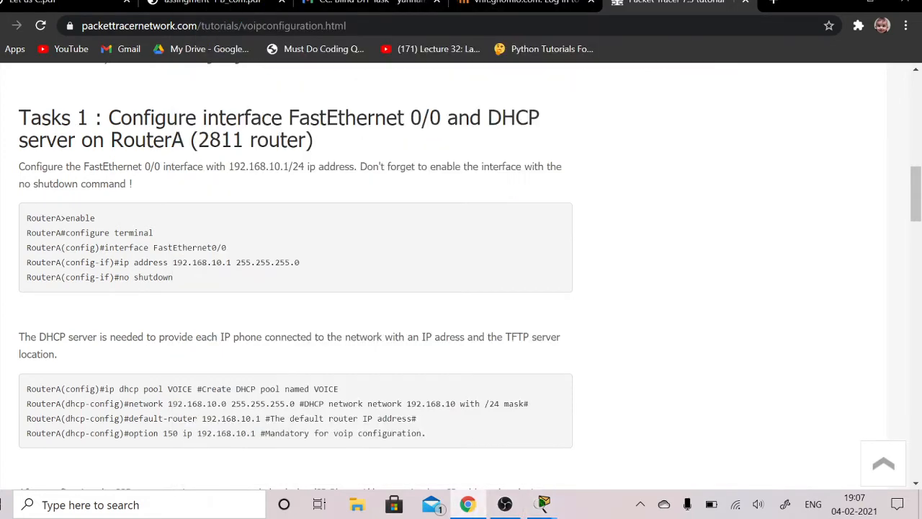
pyautogui.scroll(-2, 461, 276)
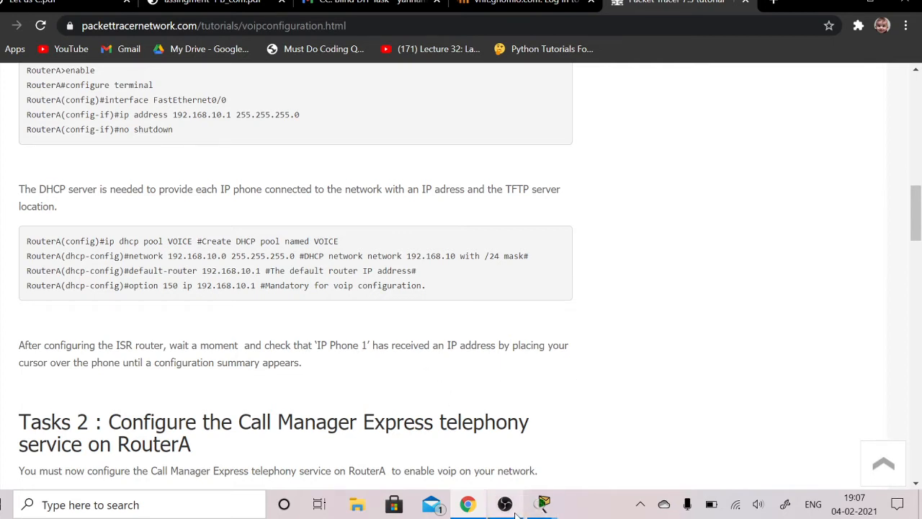
pyautogui.moveTo(541, 510)
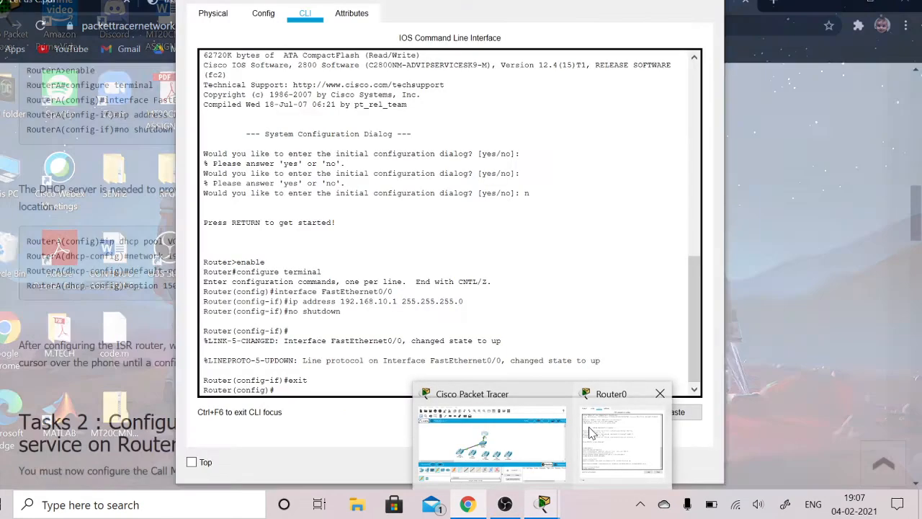
pyautogui.click(589, 432)
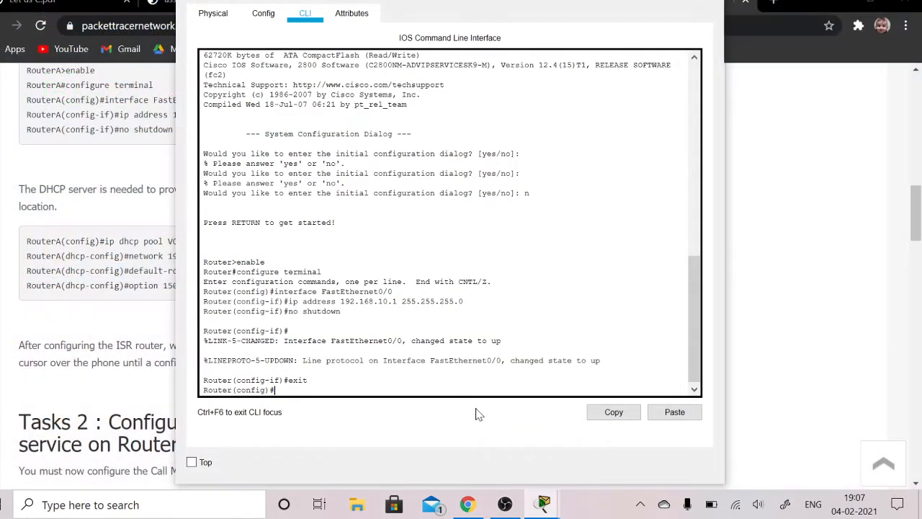
pyautogui.write('ip dhcp pool praveen')
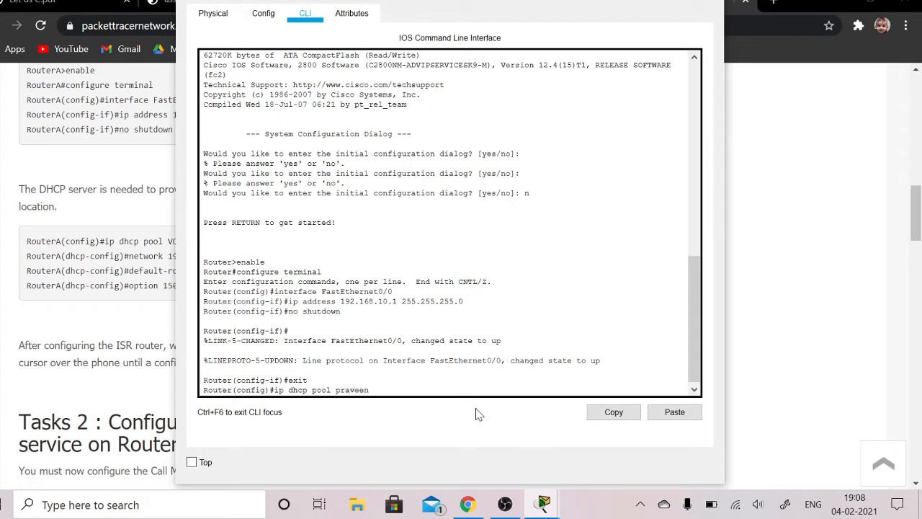
pyautogui.press('Return')
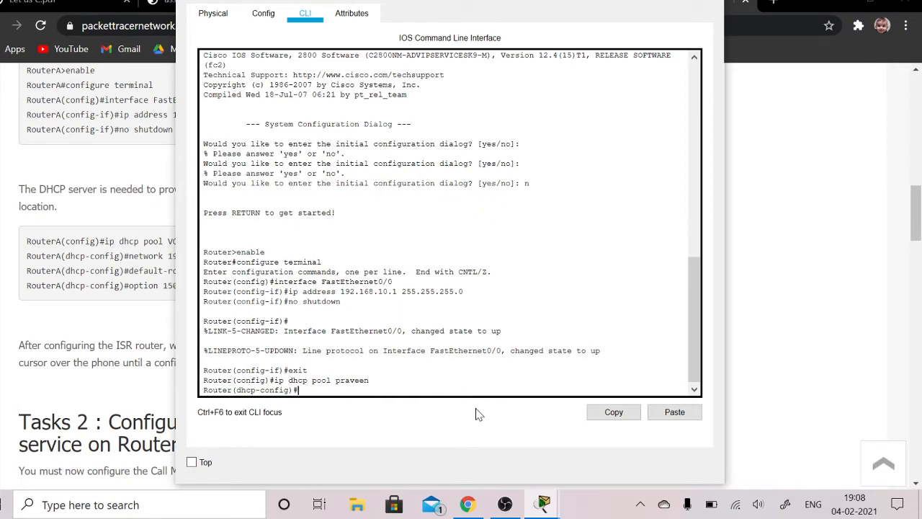
# - Set the DHCP pool's network to 192.168.10.0 with mask 255.255.255.0
pyautogui.write('network 192.168.10.0 255.255')
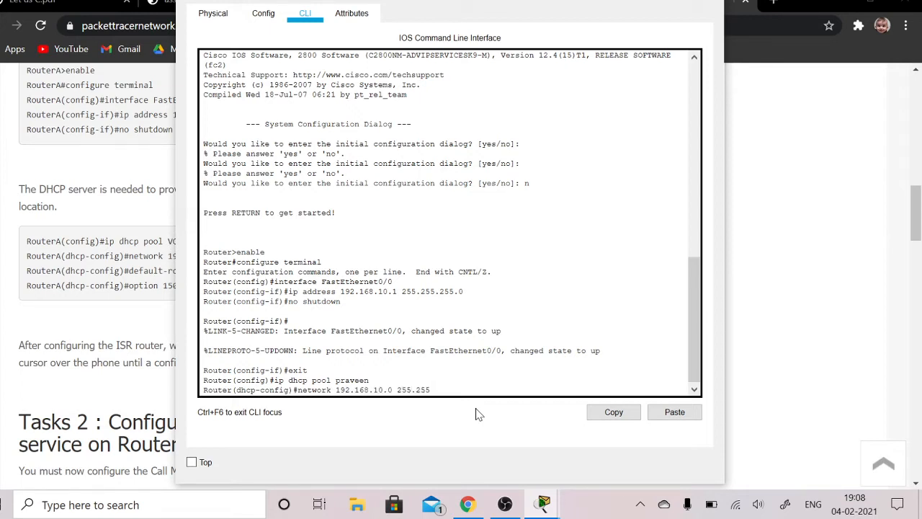
pyautogui.write('.255.')
pyautogui.write('0')
pyautogui.press('Return')
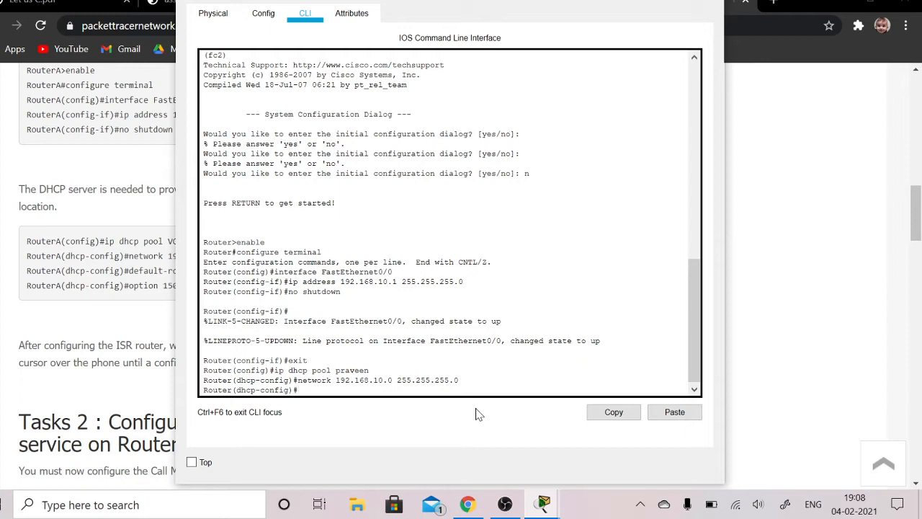
# - Set the DHCP pool's default router to 192.168.10.1
pyautogui.write('default-router 192.168.10.1')
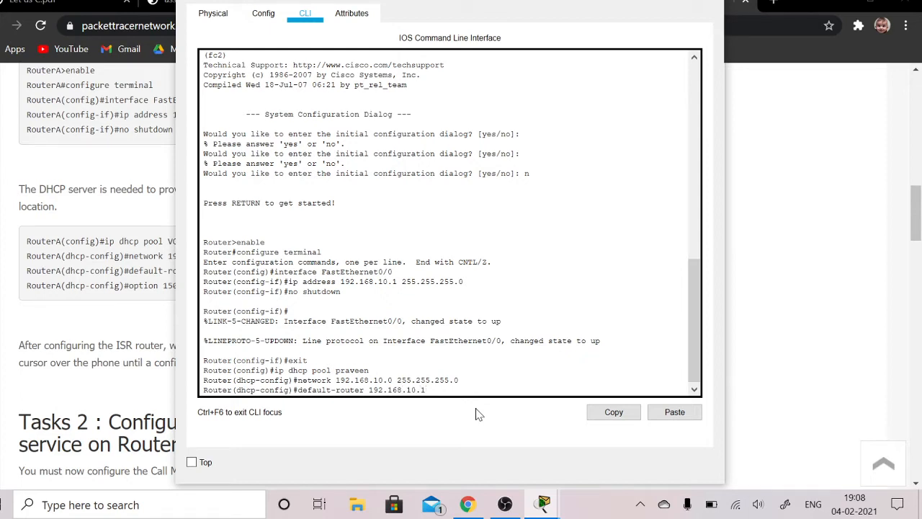
pyautogui.press('Return')
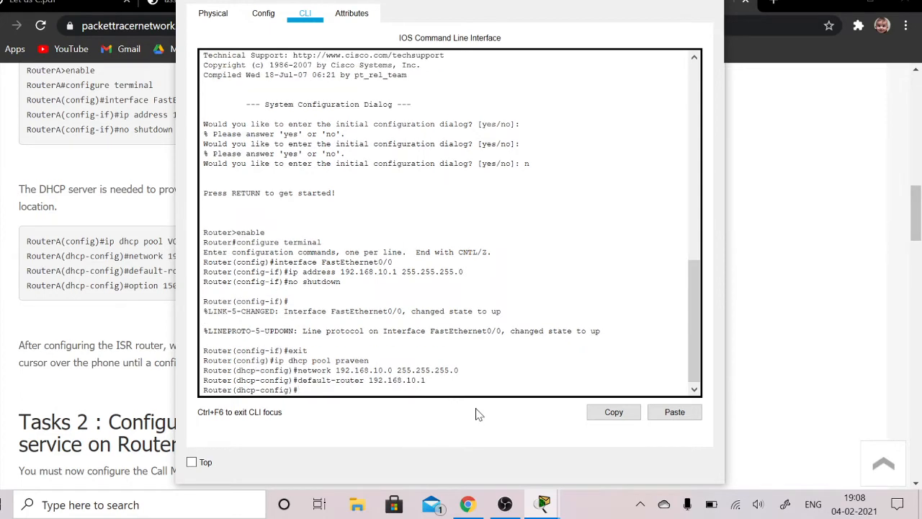
# - Set the DHCP pool's option 150 to IP 192.168.10.1 and exit to global configuration mode
pyautogui.write('option 150 ip 192.168.10')
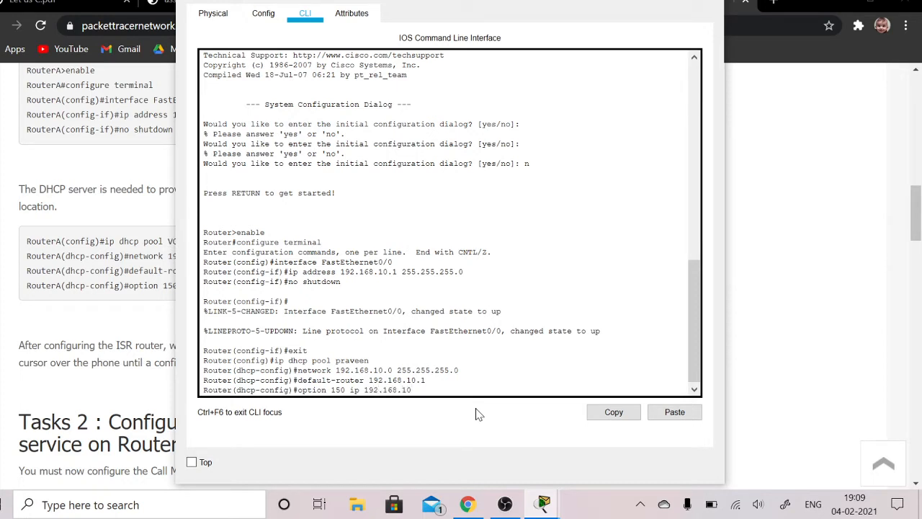
pyautogui.write('.1')
pyautogui.press('Return')
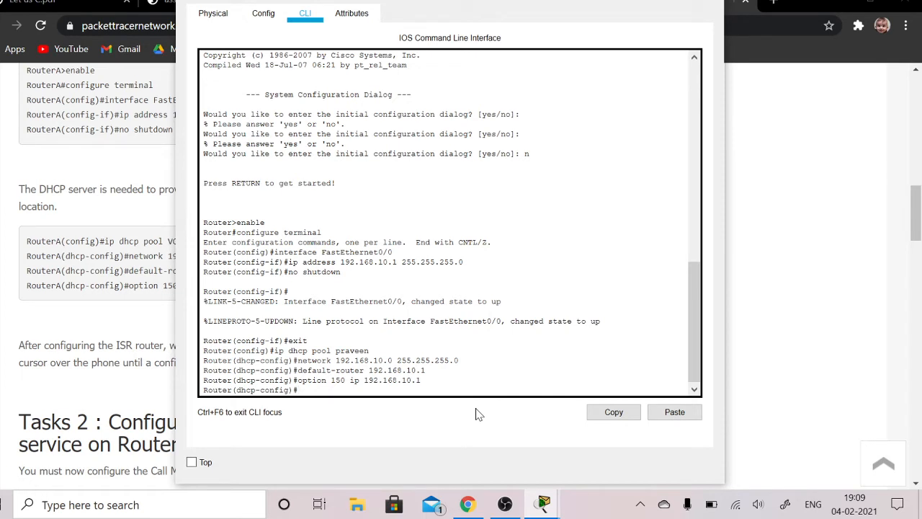
pyautogui.write('exit')
pyautogui.press('Return')
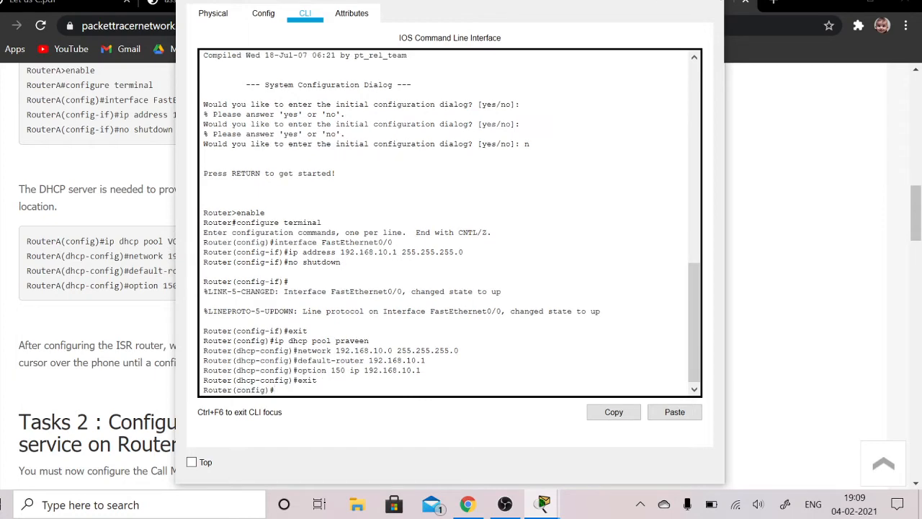
# - Check the tutorial's telephony commands in Chrome, return to Router0's command line in Packet Tracer, and enter telephony-service configuration
pyautogui.hotkey('alt', 'Tab')
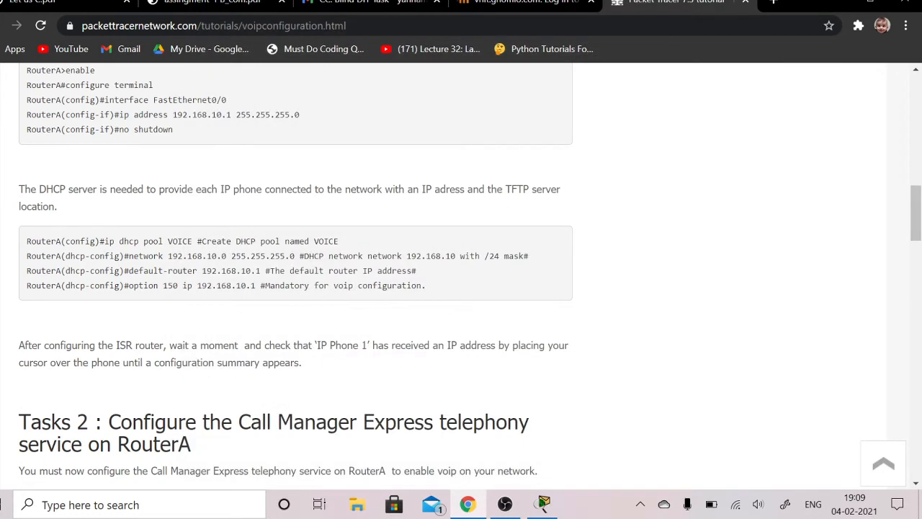
pyautogui.scroll(-3, 447, 276)
pyautogui.scroll(-8, 295, 276)
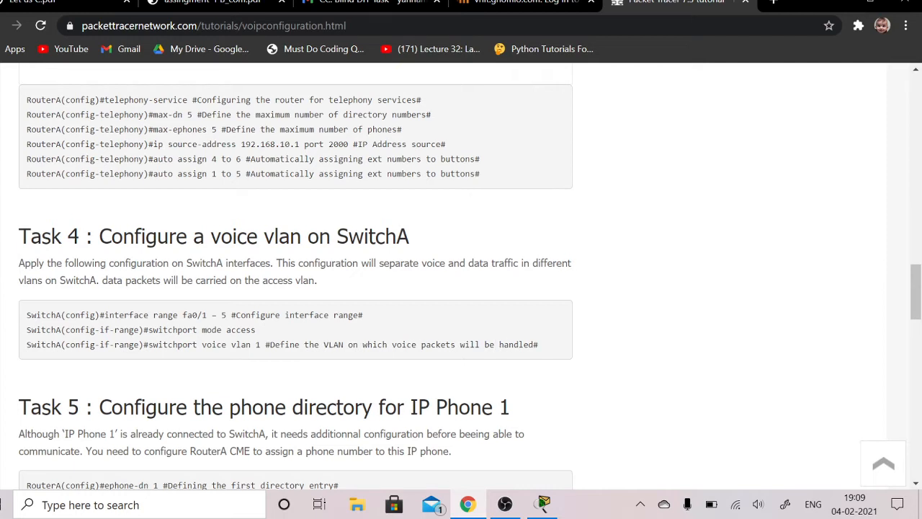
pyautogui.moveTo(545, 504)
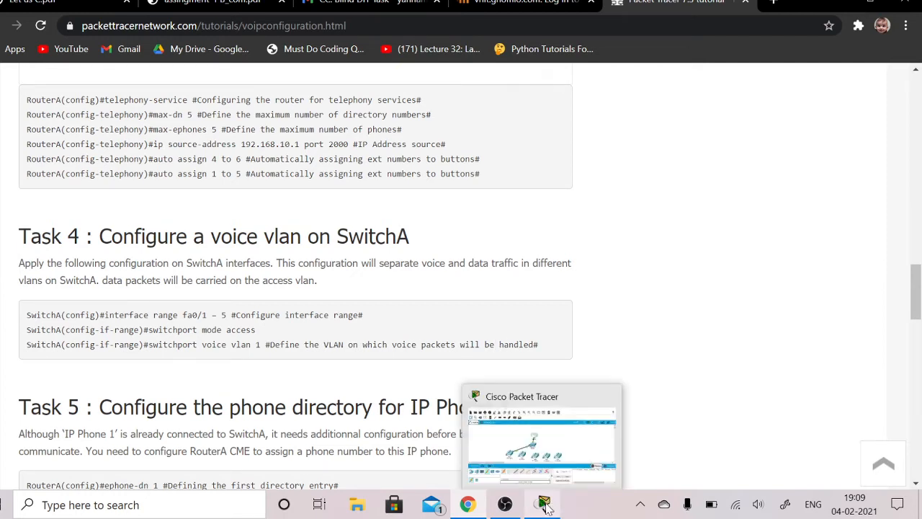
pyautogui.click(545, 504)
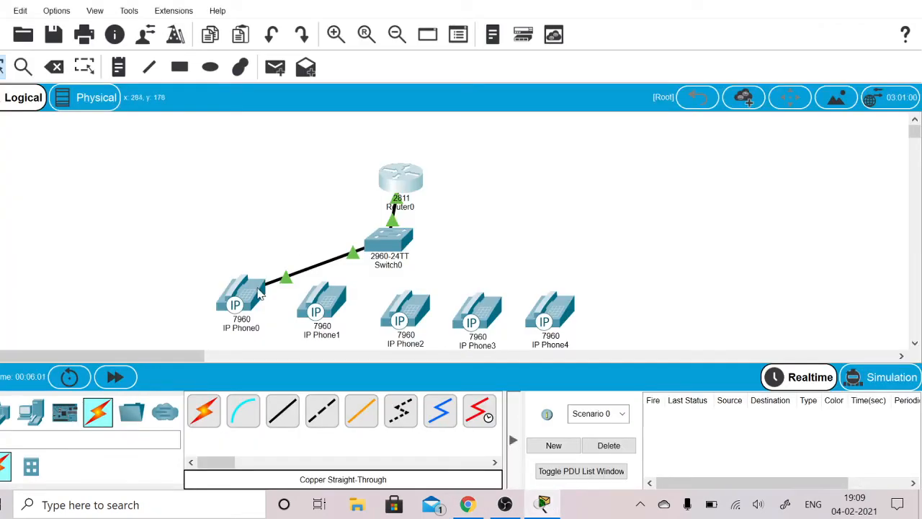
pyautogui.moveTo(257, 290)
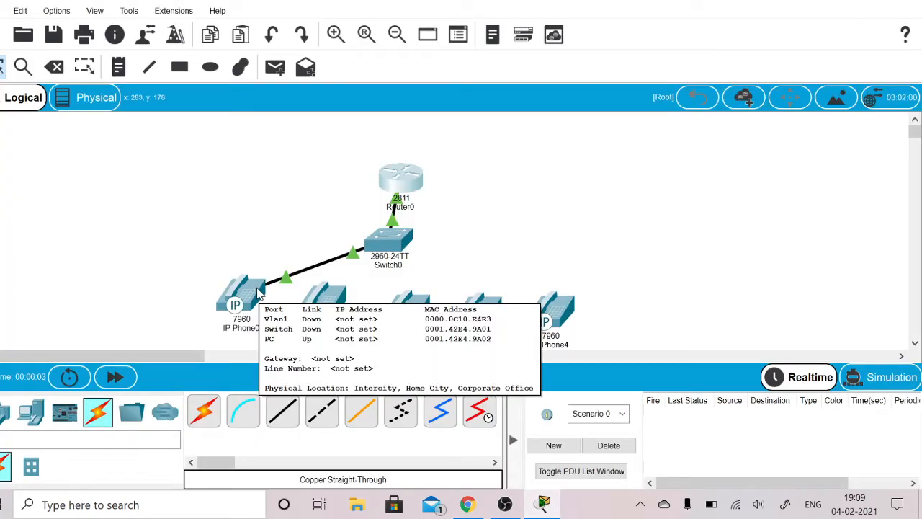
pyautogui.click(406, 186)
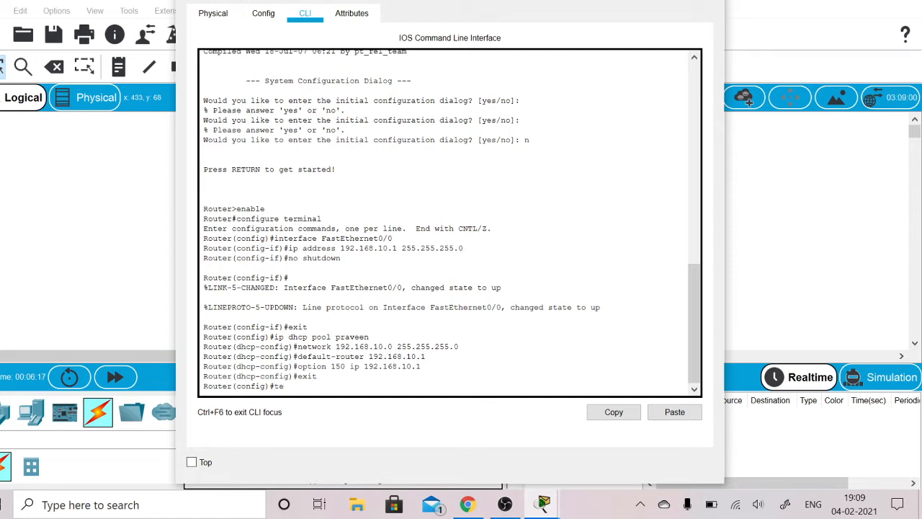
pyautogui.write('lep')
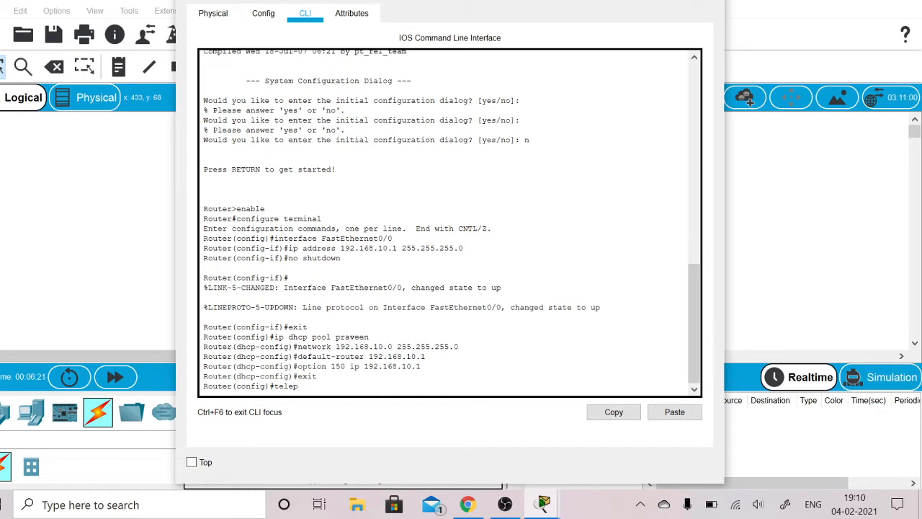
pyautogui.write('hony')
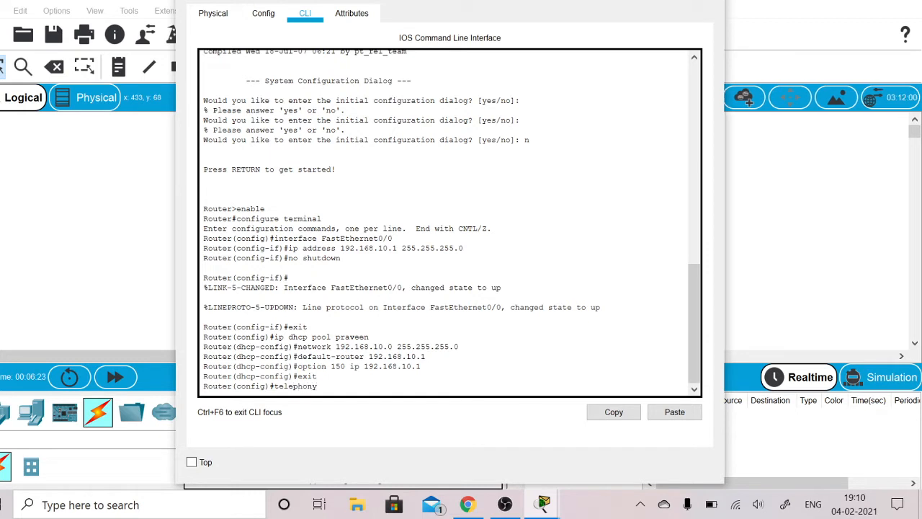
pyautogui.write('-service')
pyautogui.press('Return')
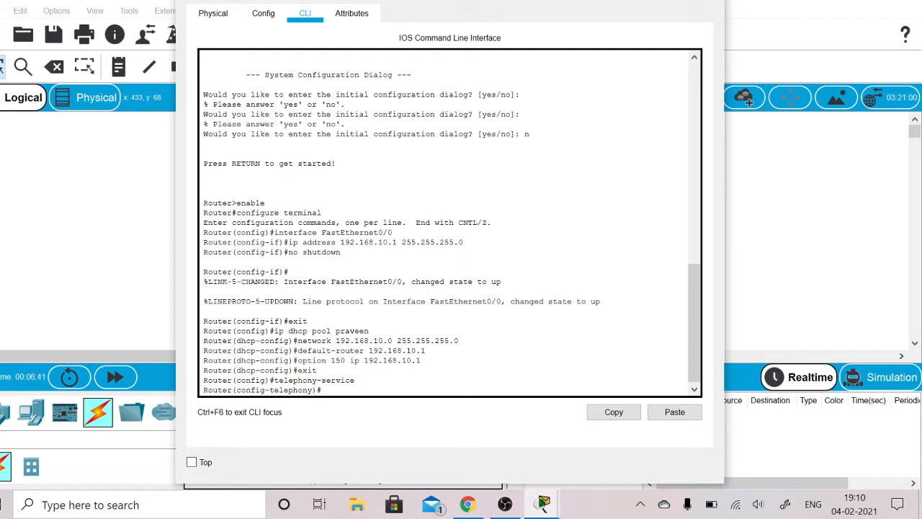
# - Set the telephony service's maximum directory numbers to 5 with max-dn and its maximum phones to 5 with max-ephones
pyautogui.write('max-dn 5')
pyautogui.press('Return')
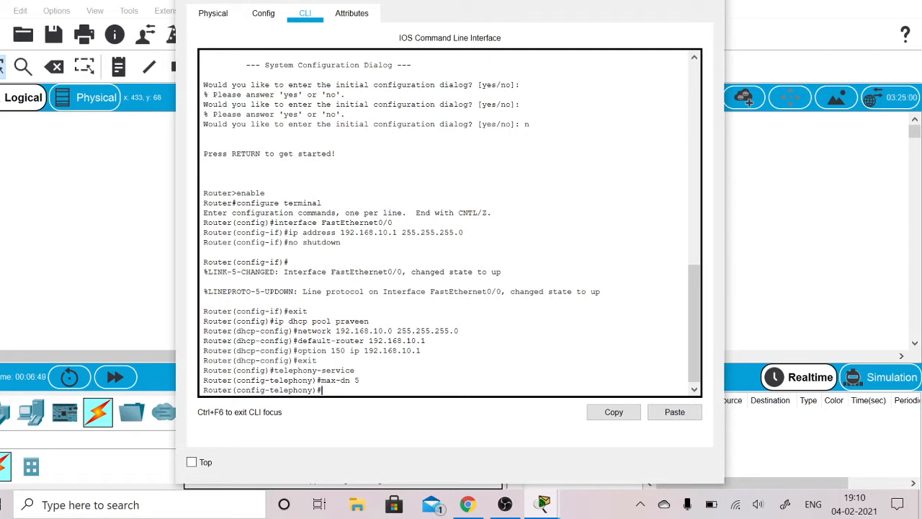
pyautogui.write('max-ephones 5')
pyautogui.press('Return')
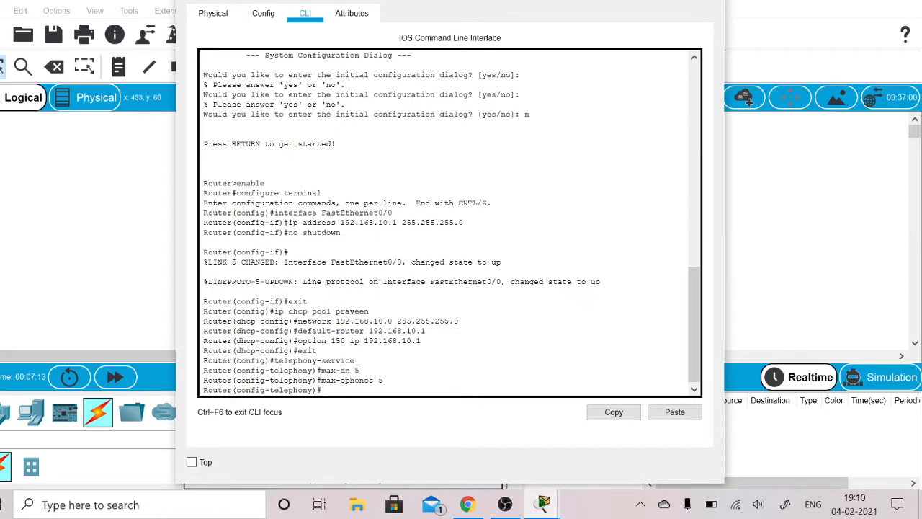
# - Set the telephony service's IP source address to 192.168.10.1 on port 2000
pyautogui.write('ip source-addres')
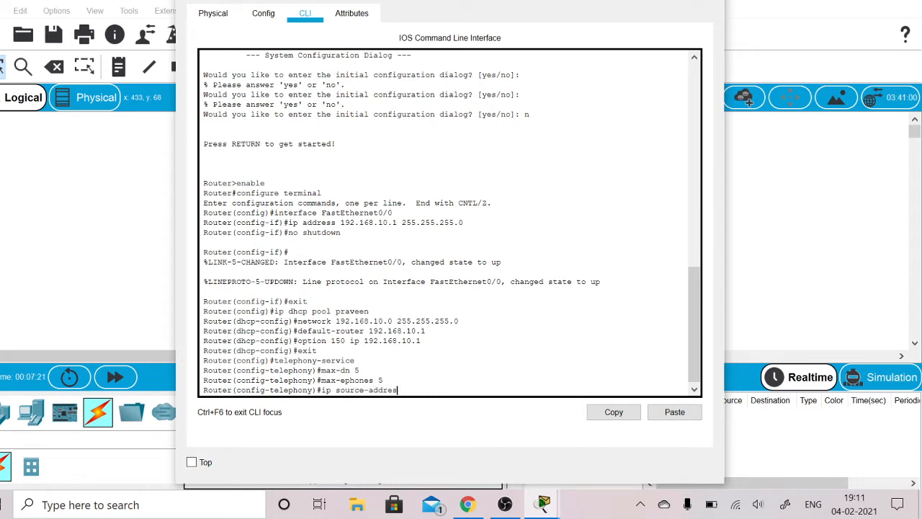
pyautogui.write('s 192.168.10.1 port 2000')
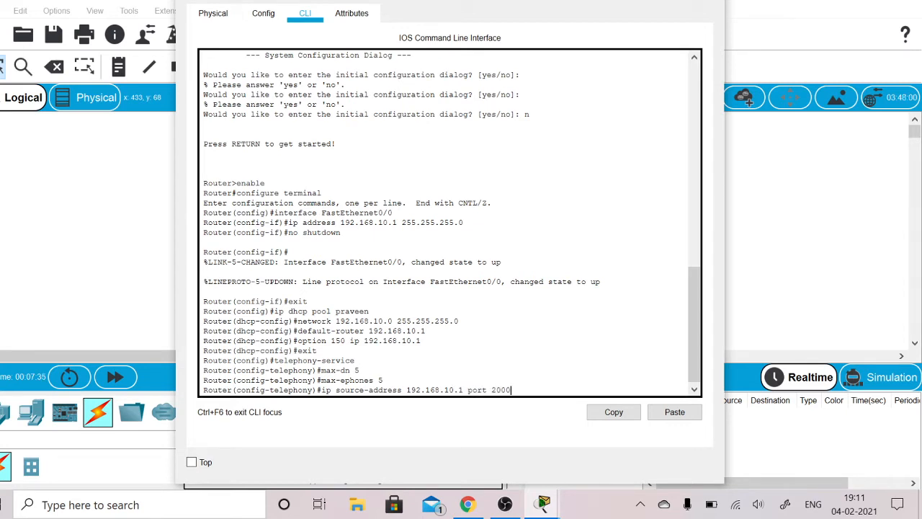
pyautogui.press('Return')
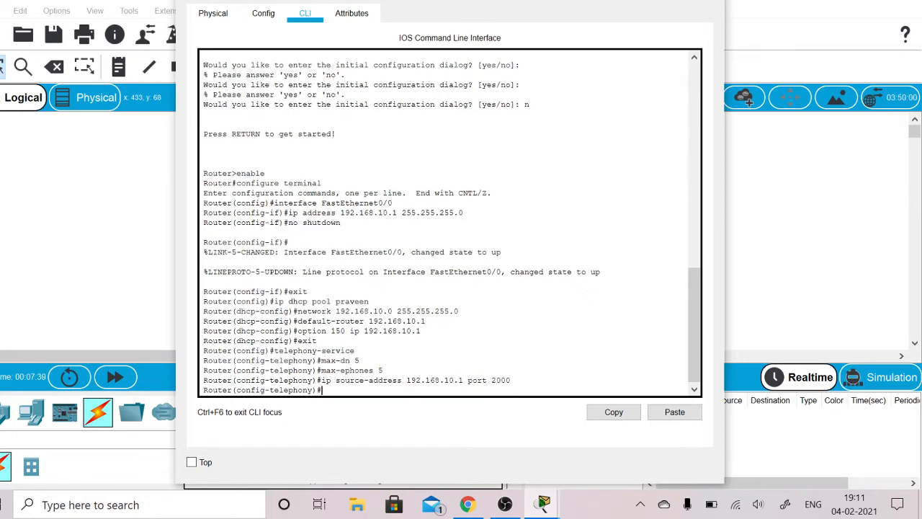
# - Configure automatic extension assignment in the telephony service for the ranges 4 to 6 and 1 to 5
pyautogui.write('auto assign 4 to 6')
pyautogui.press('Return')
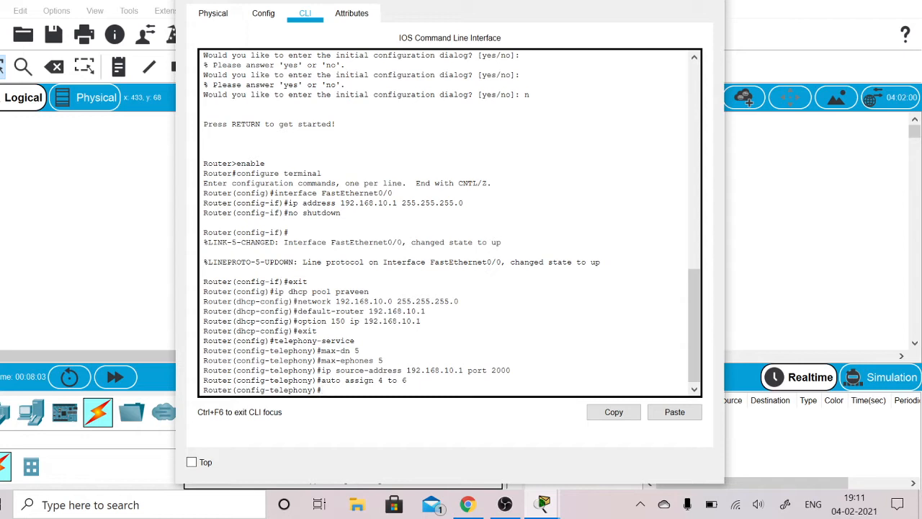
pyautogui.write('auto assign 1 to 5')
pyautogui.press('Return')
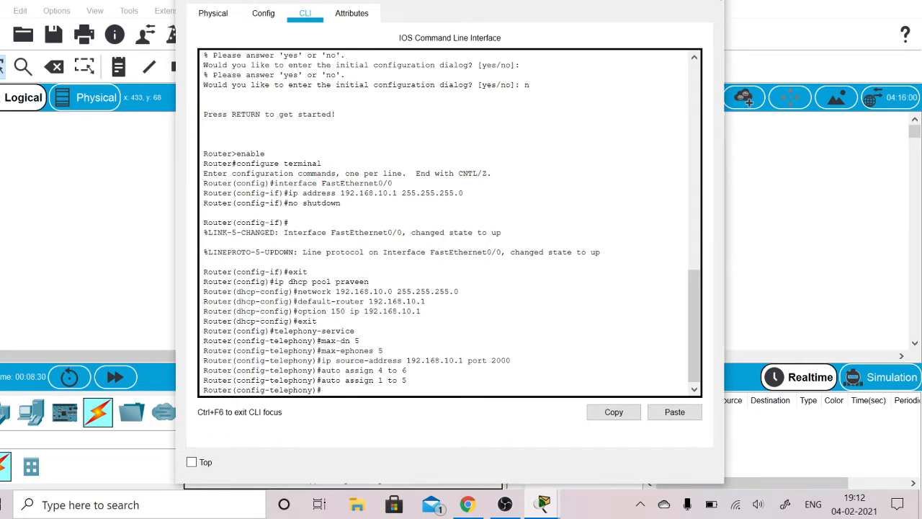
# - Close Router0's window, check the tutorial's voice VLAN commands in Chrome, and open Switch0's command line in Packet Tracer
pyautogui.click(641, 1)
pyautogui.click(467, 504)
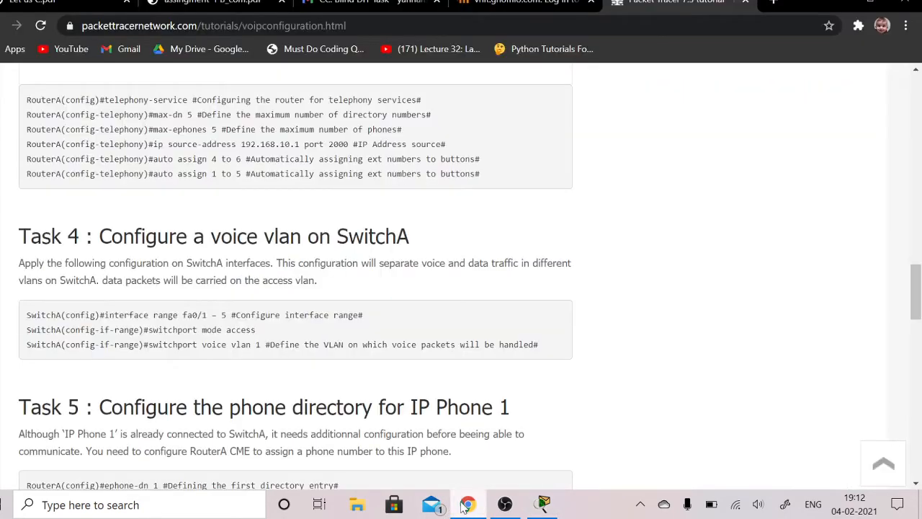
pyautogui.scroll(-3, 569, 343)
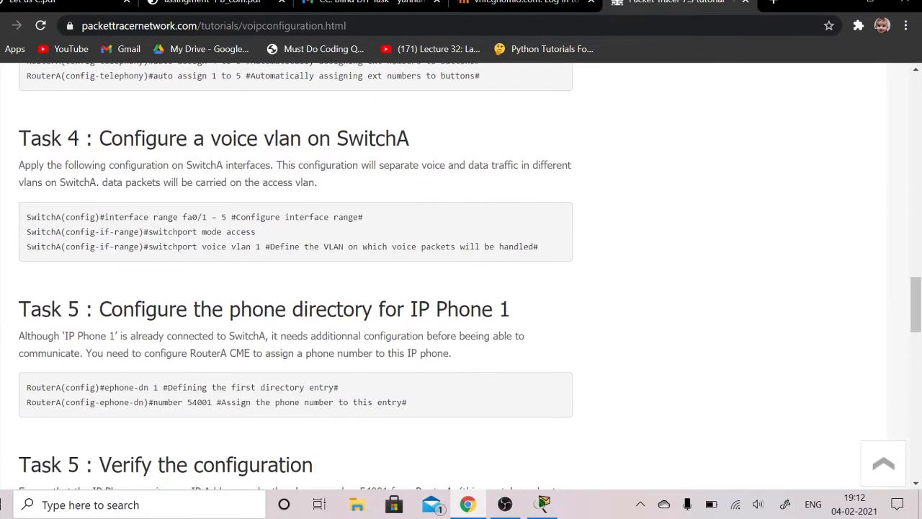
pyautogui.scroll(-1, 470, 276)
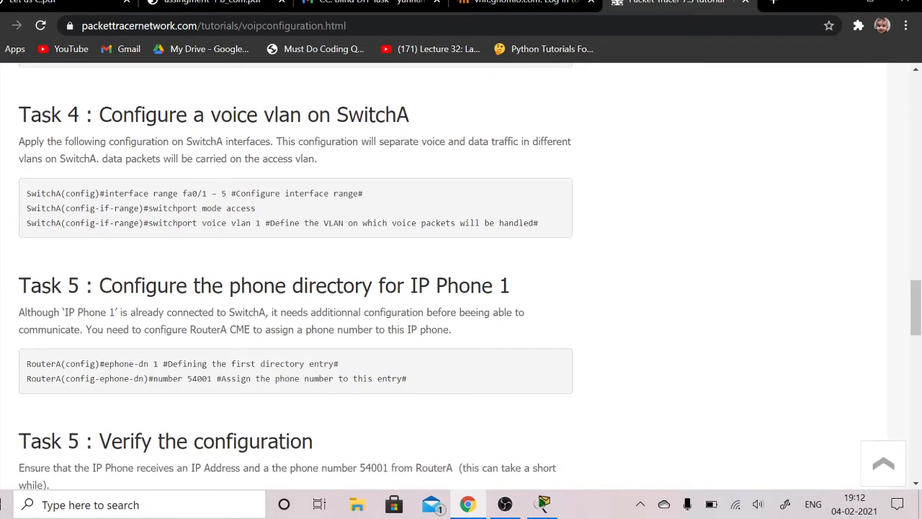
pyautogui.click(543, 502)
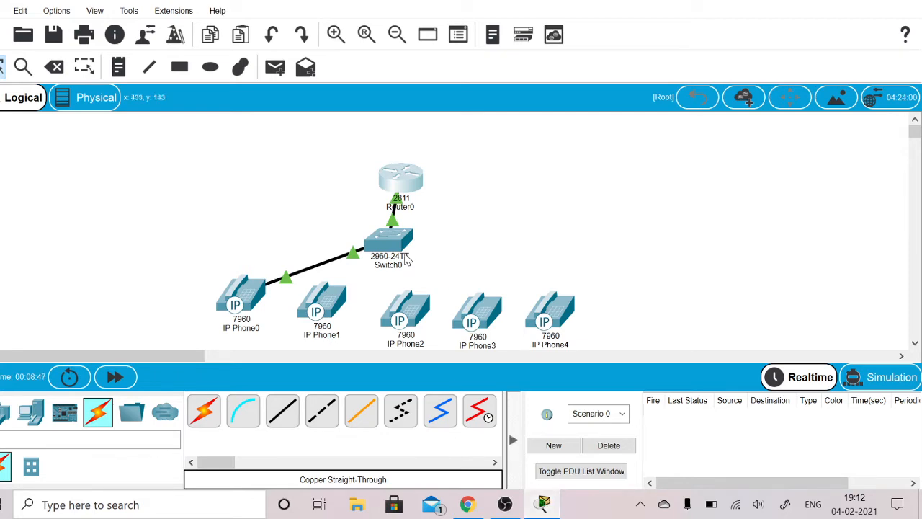
pyautogui.moveTo(407, 261)
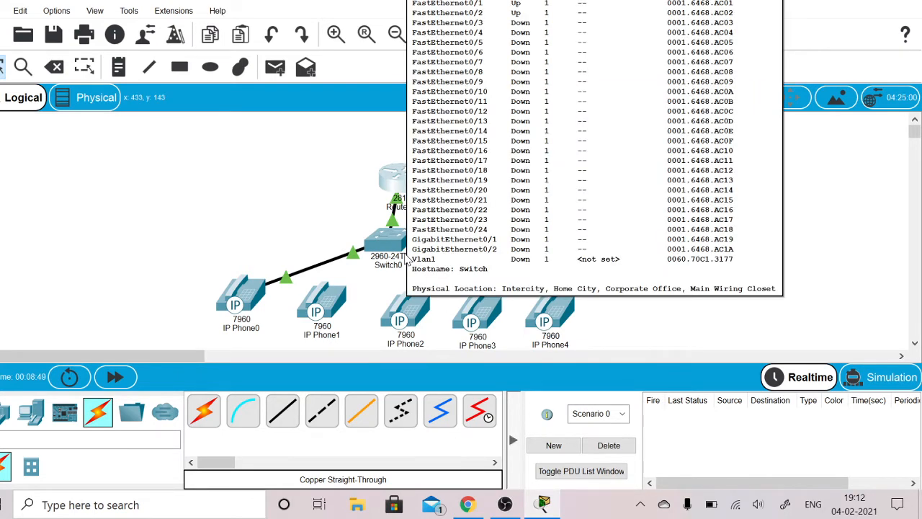
pyautogui.moveTo(234, 298)
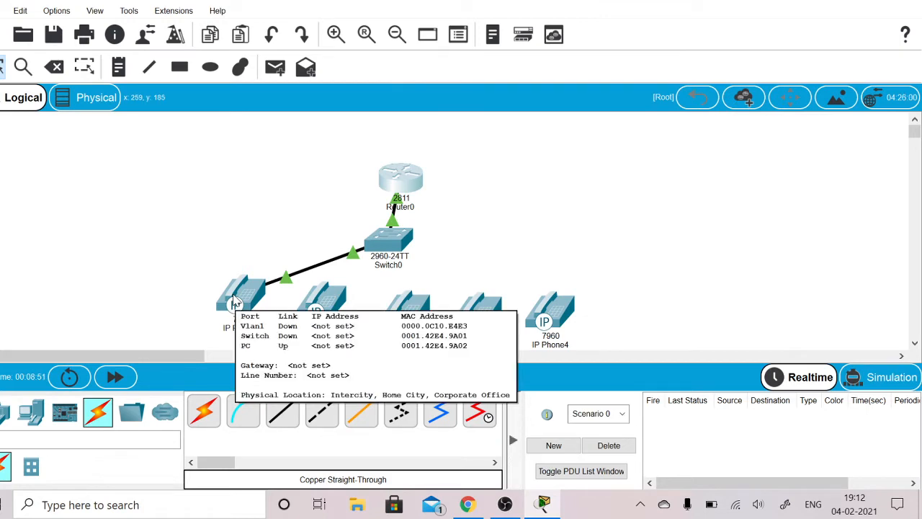
pyautogui.click(394, 241)
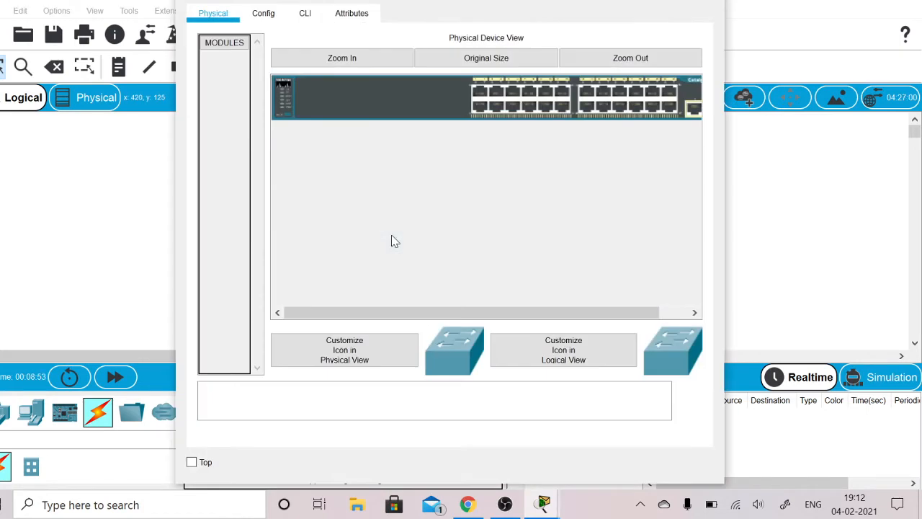
pyautogui.click(318, 13)
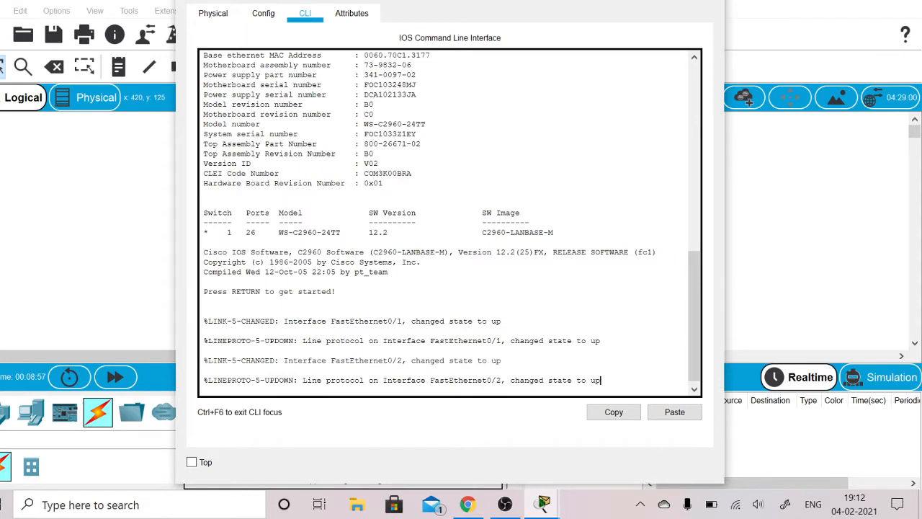
pyautogui.press('Return')
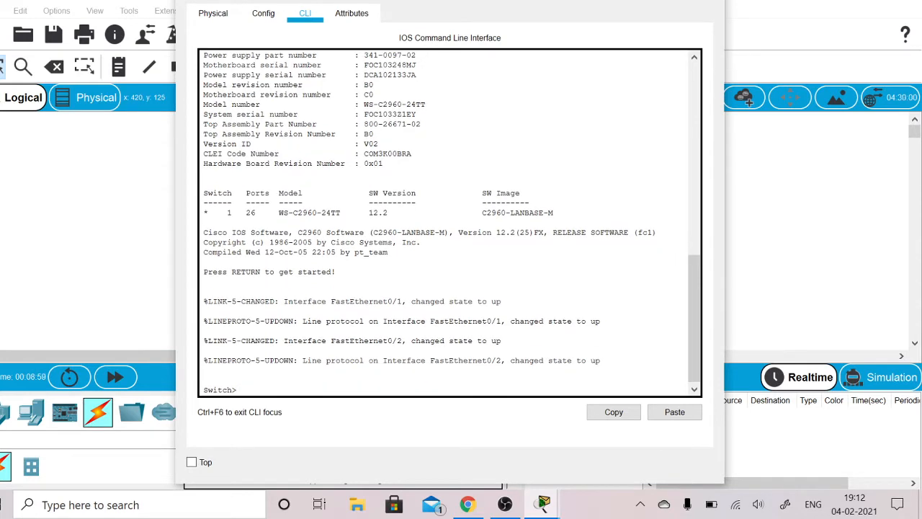
# - Enter privileged mode on Switch0 with enable, and enter global configuration mode with configure terminal
pyautogui.write('enable')
pyautogui.press('Return')
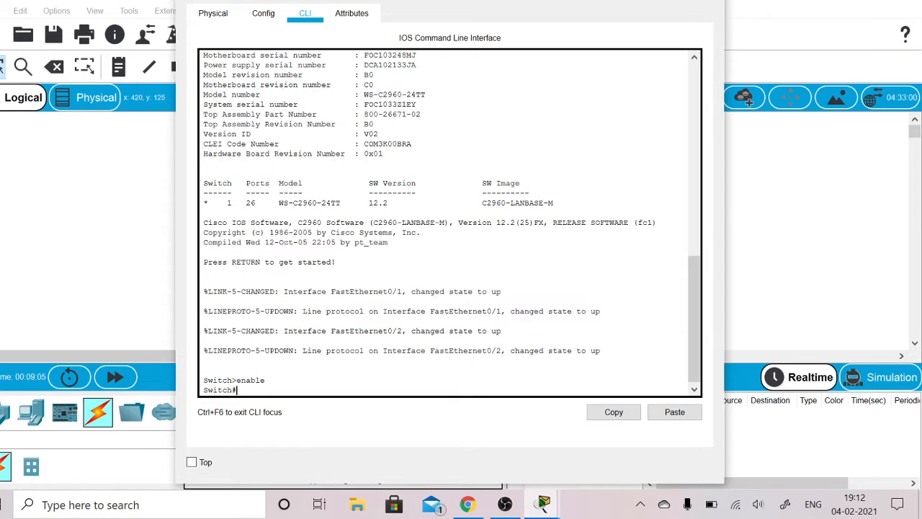
pyautogui.write('configure terminal')
pyautogui.press('Return')
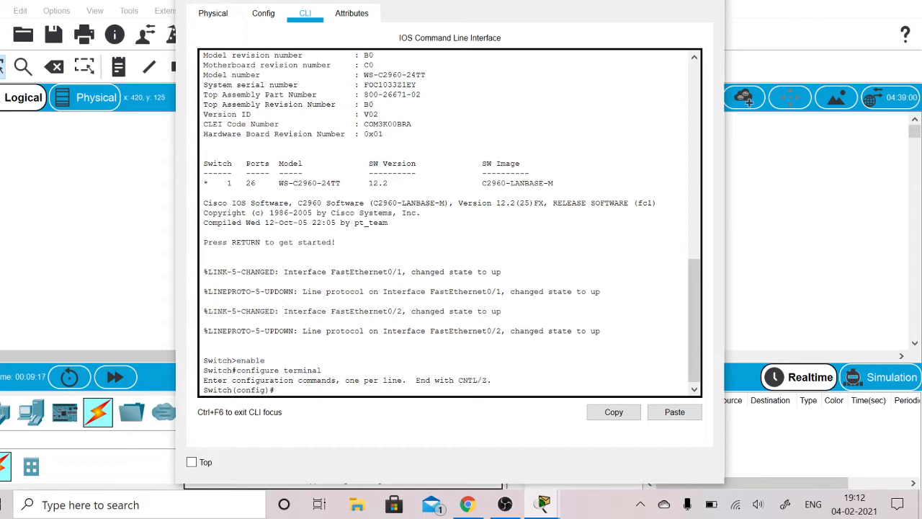
# - Select the switch's interface range fa 0/1 - 5 for configuration
pyautogui.write('interface range')
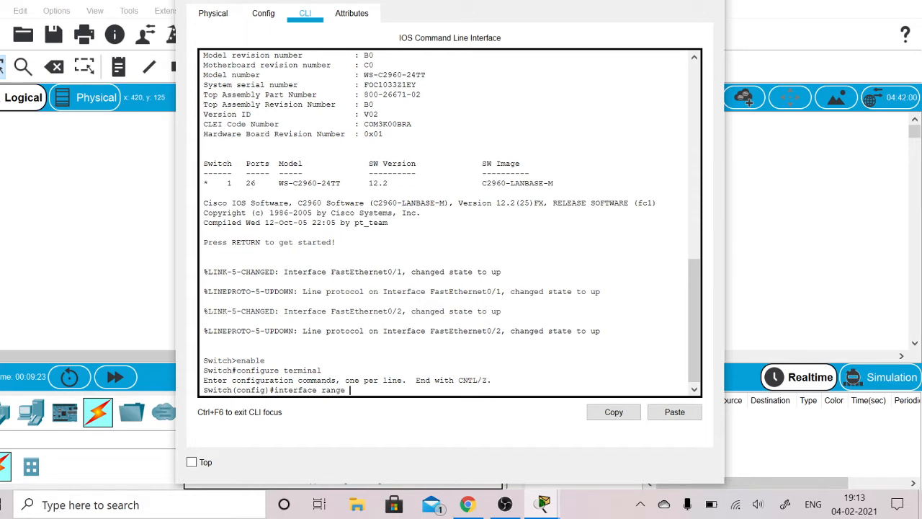
pyautogui.write('a 0/1 - 5')
pyautogui.press('Return')
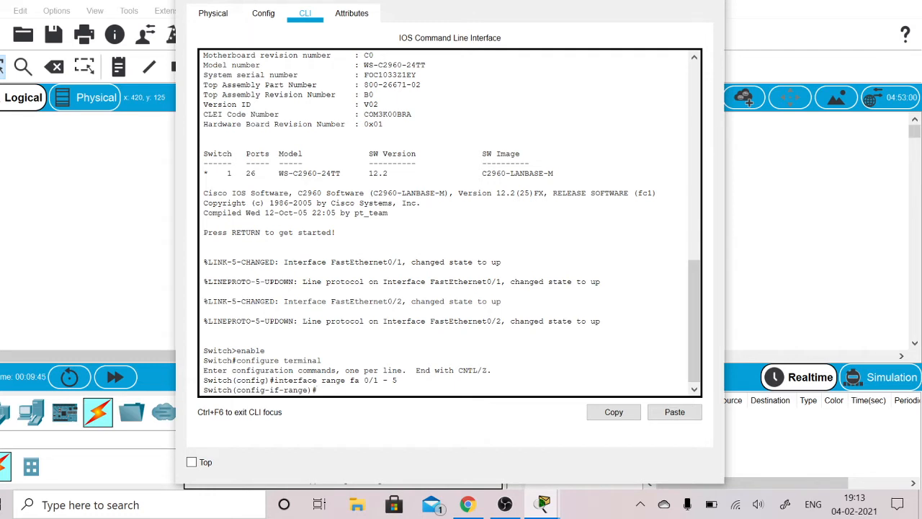
# - Set the selected switch ports to access mode with switchport mode access
pyautogui.write('switchport mode access')
pyautogui.press('Return')
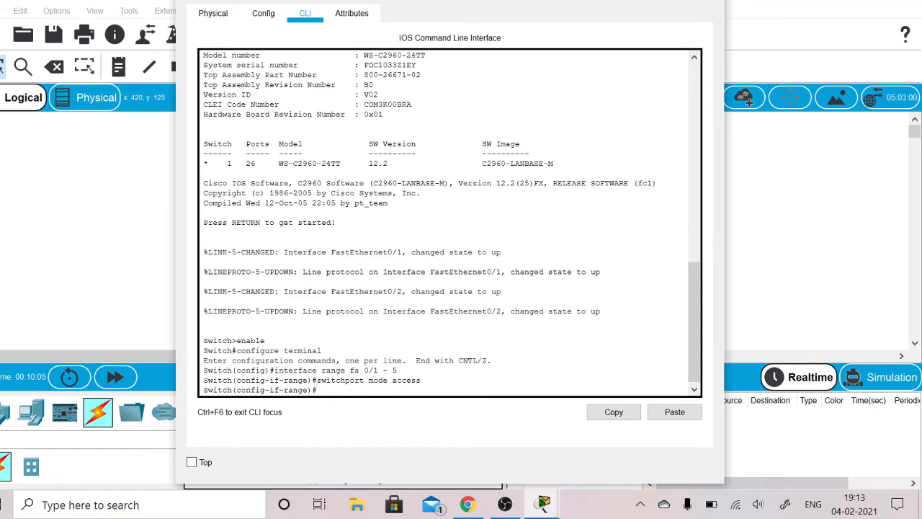
# - Set the selected switch ports' voice VLAN with switchport voice vlan 1, and close Switch0's window
pyautogui.write('switchport voice vlan 1')
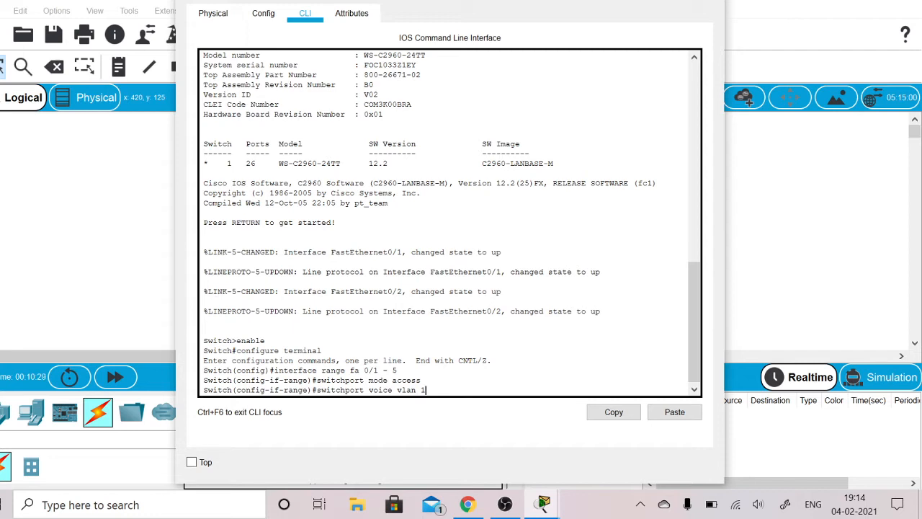
pyautogui.press('Return')
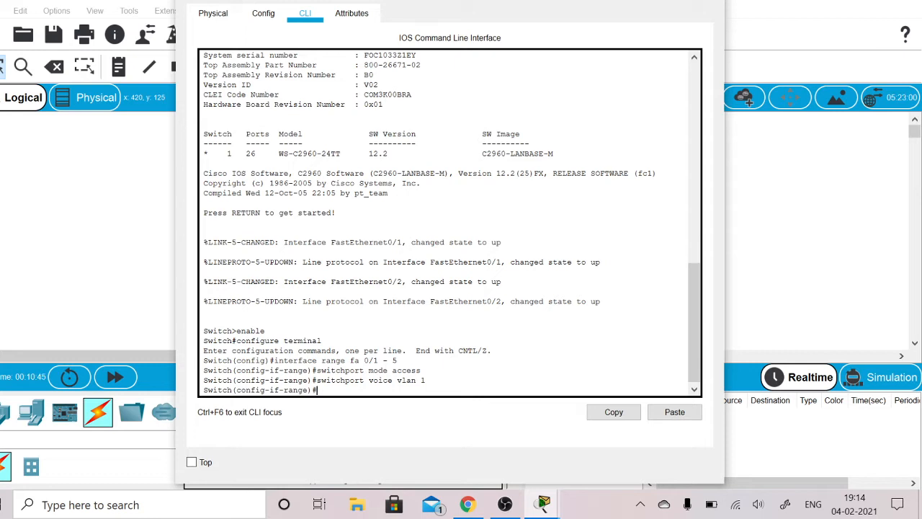
pyautogui.write('ex')
pyautogui.press('BackSpace')
pyautogui.press('BackSpace')
pyautogui.click(710, 1)
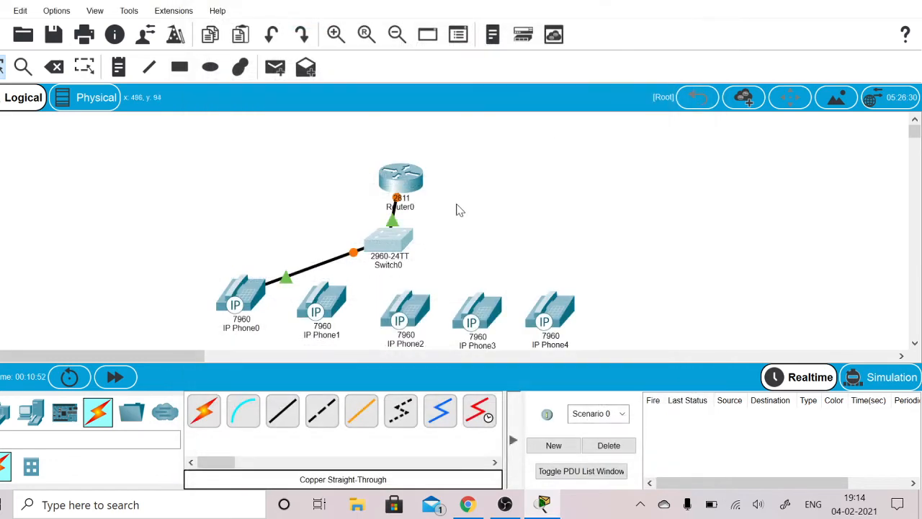
# - Open Router0's command line and leave telephony-service configuration mode with exit
pyautogui.click(400, 180)
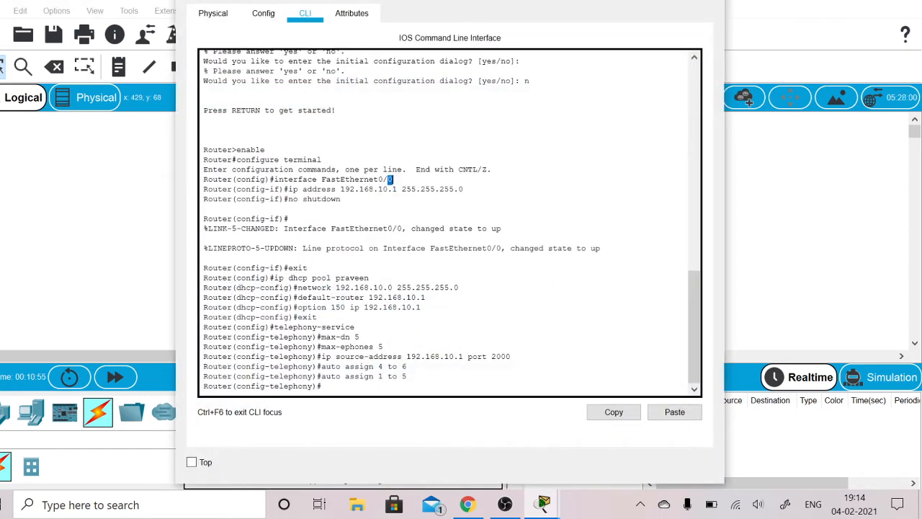
pyautogui.click(390, 179)
pyautogui.write('exit')
pyautogui.press('Return')
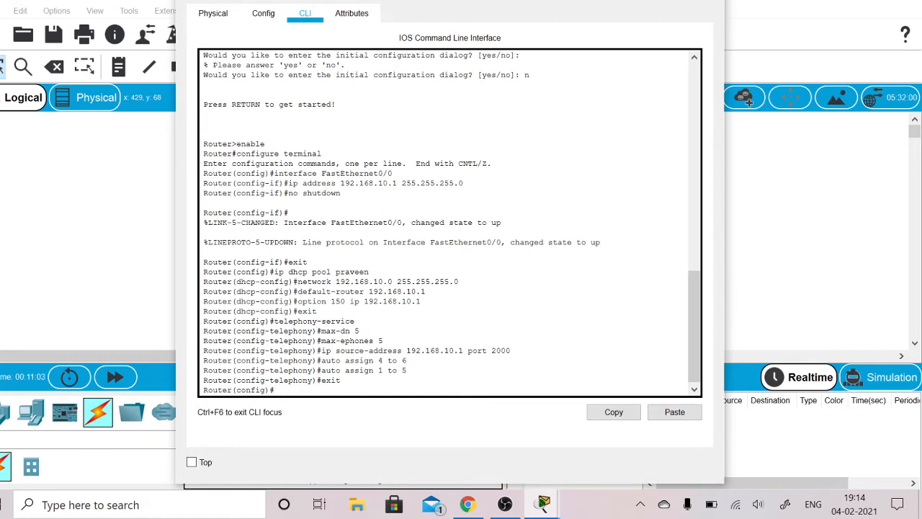
# - Check the tutorial's phone directory commands for IP Phone 1 in Chrome, and return to Router0's window
pyautogui.click(470, 507)
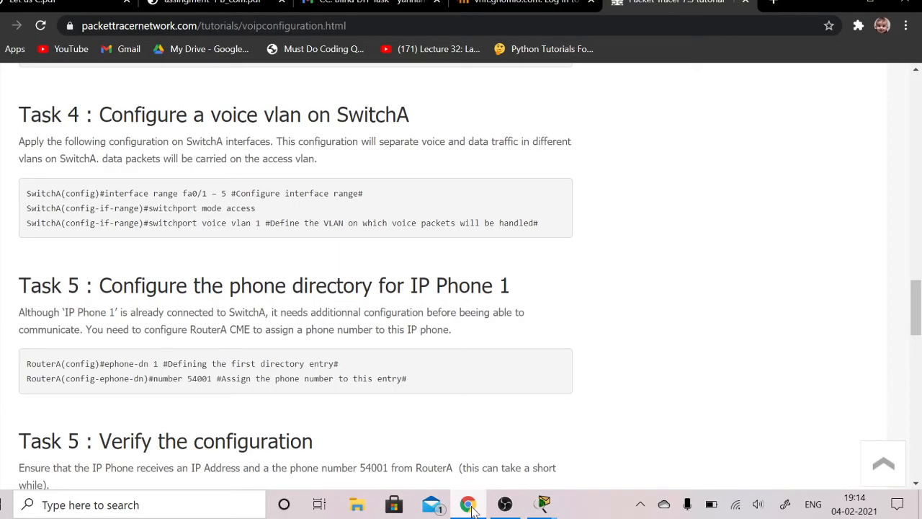
pyautogui.scroll(-2, 558, 311)
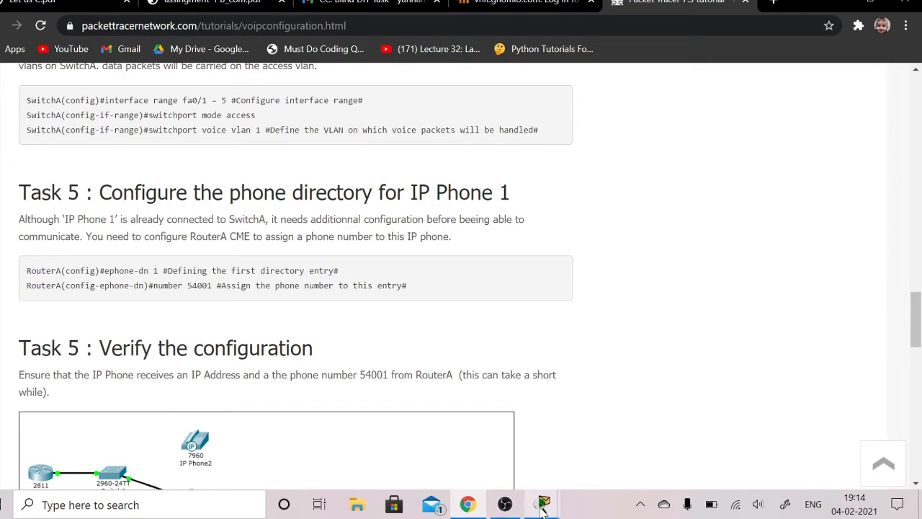
pyautogui.moveTo(543, 509)
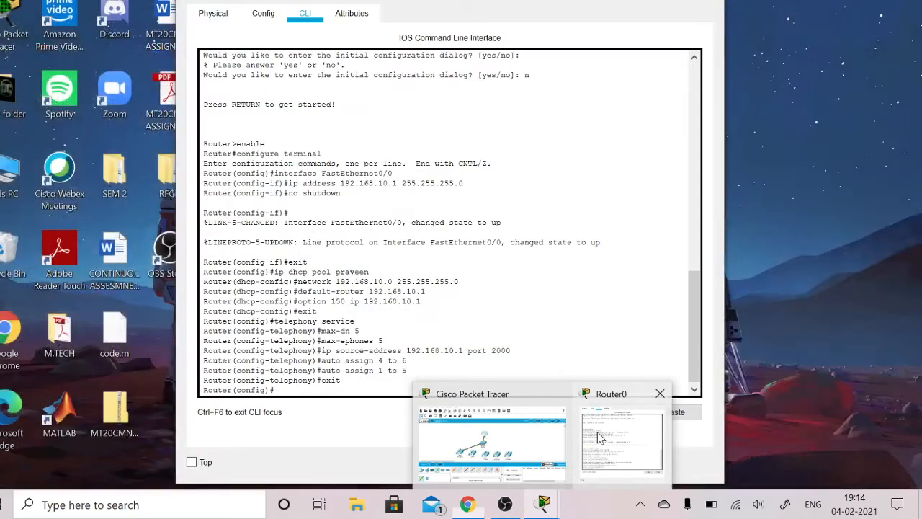
pyautogui.click(600, 437)
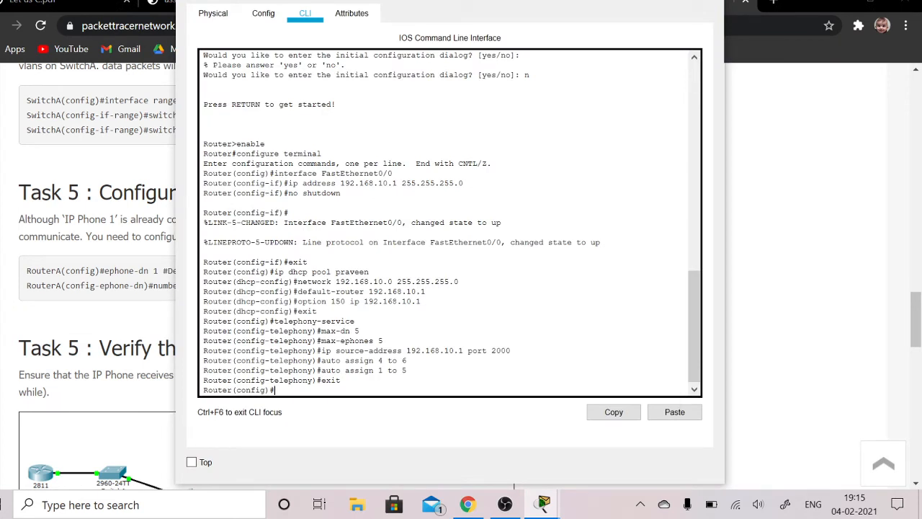
# - Define the first phone directory entry on Router0 with ephone-dn 1
pyautogui.write('ephone-dn 1')
pyautogui.press('Return')
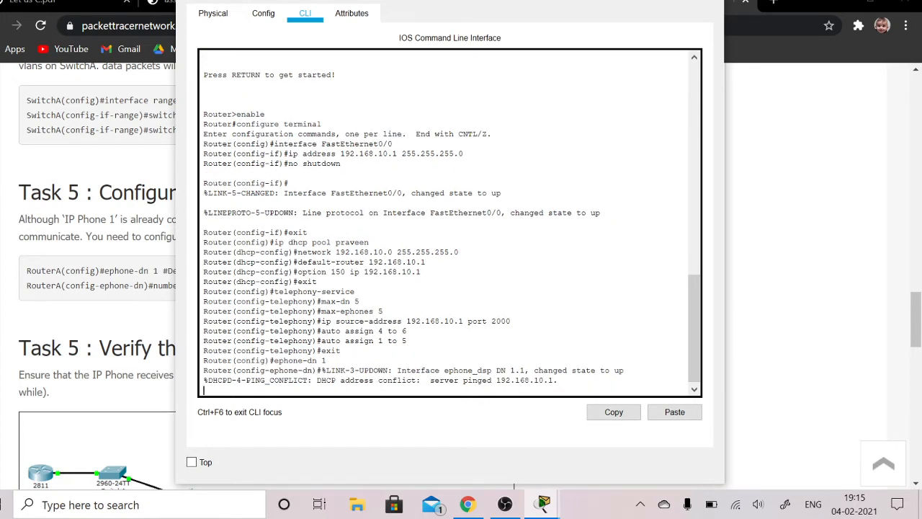
# - Assign extension 45 to the first directory entry with number 45, close Router0's window, and return to the Packet Tracer workspace
pyautogui.press('Return')
pyautogui.write('nfig-ephone-dn)#n')
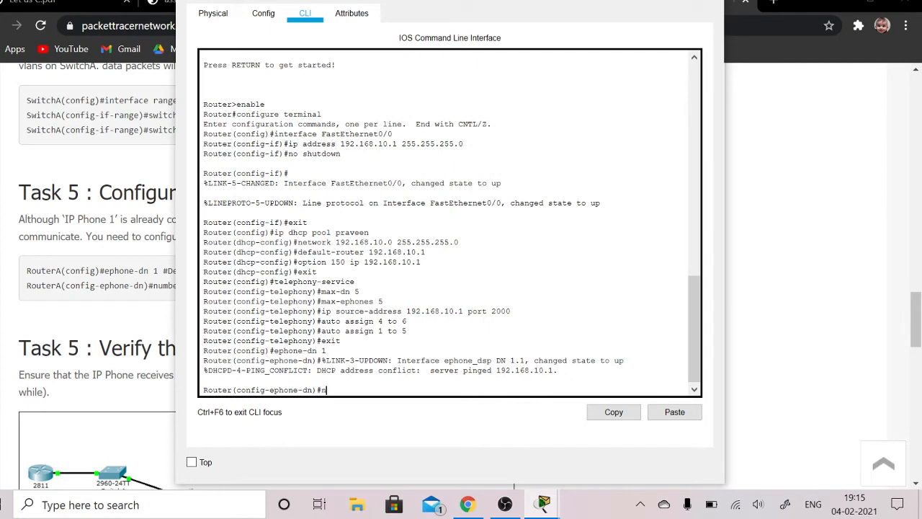
pyautogui.write('umber 45')
pyautogui.press('Return')
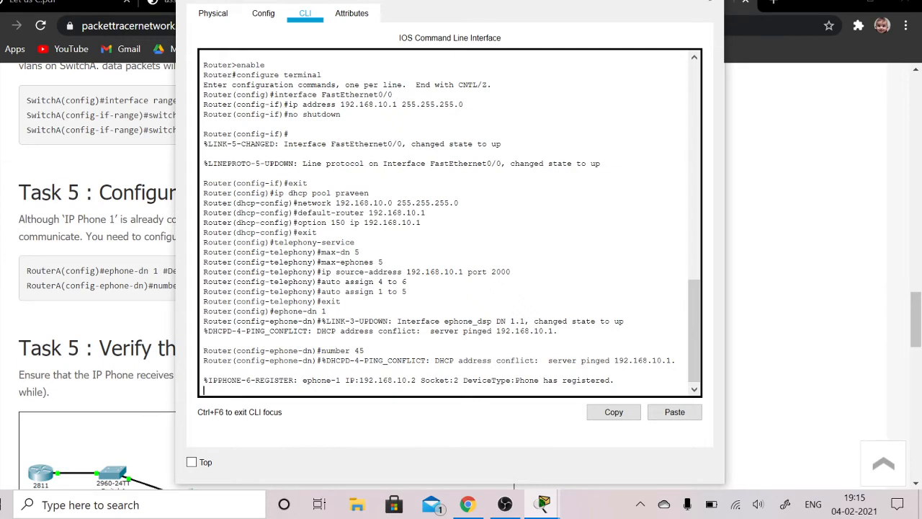
pyautogui.click(709, 1)
pyautogui.click(541, 503)
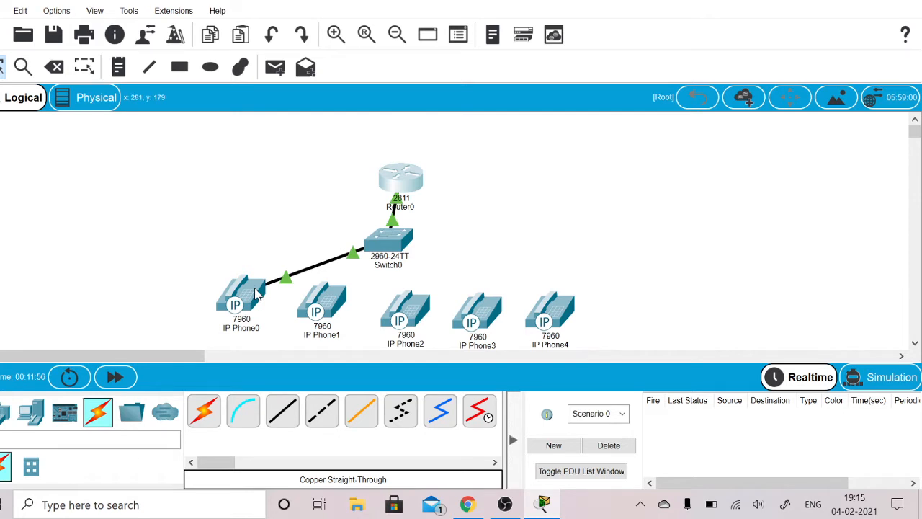
# - Connect IP Phone1's PC port to Switch0's FastEthernet0/3 port with a copper straight-through cable
pyautogui.moveTo(256, 291)
pyautogui.click(280, 421)
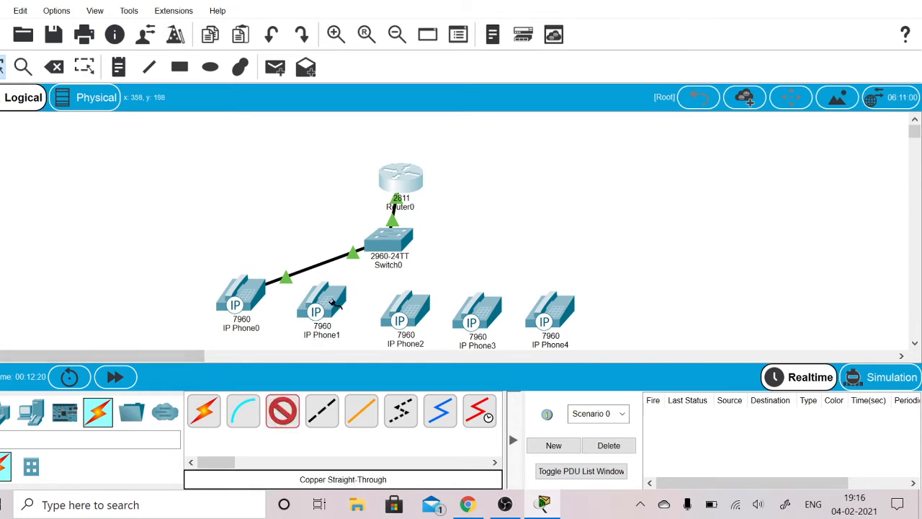
pyautogui.click(330, 304)
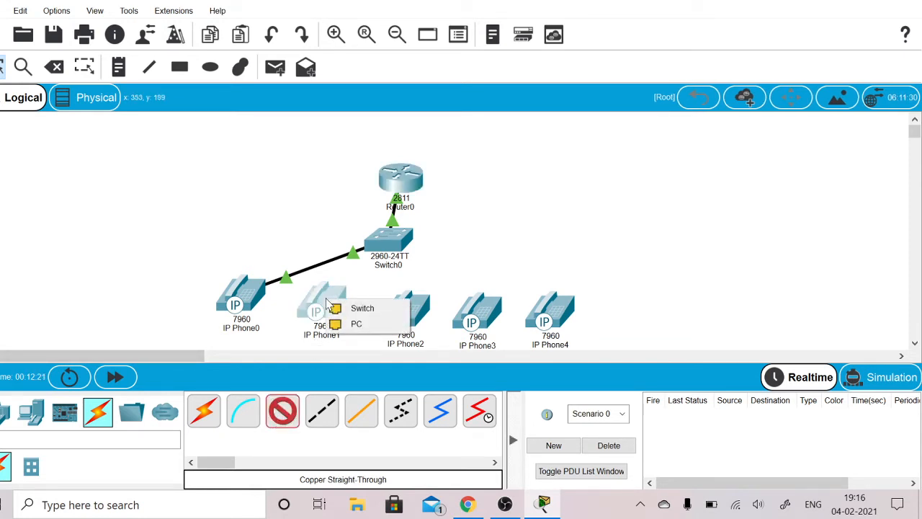
pyautogui.click(353, 324)
pyautogui.click(389, 241)
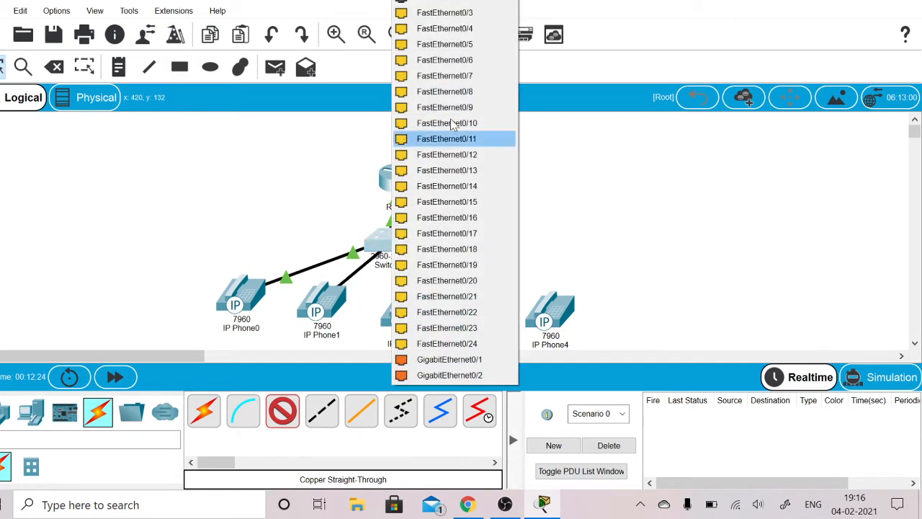
pyautogui.click(444, 18)
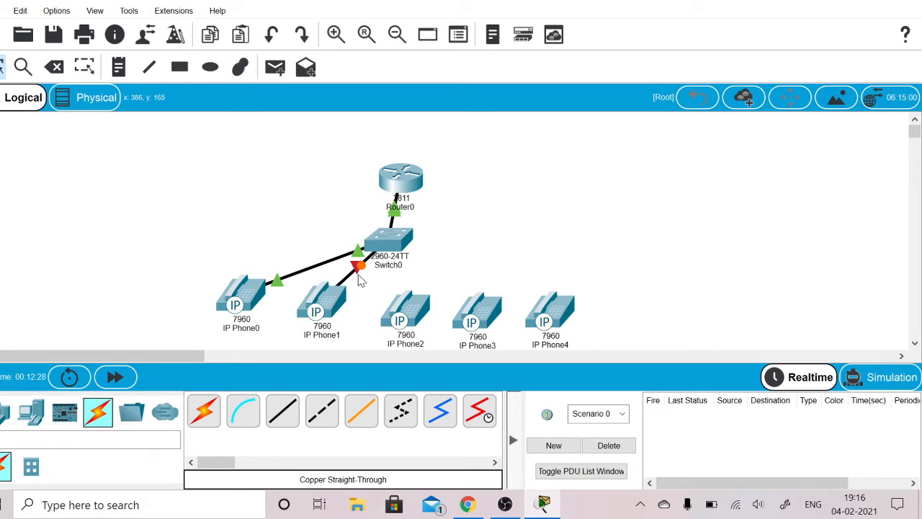
# - Open Router0's command line, check the tutorial's directory commands for IP Phone 2 in Chrome, and return to Router0's window
pyautogui.click(412, 180)
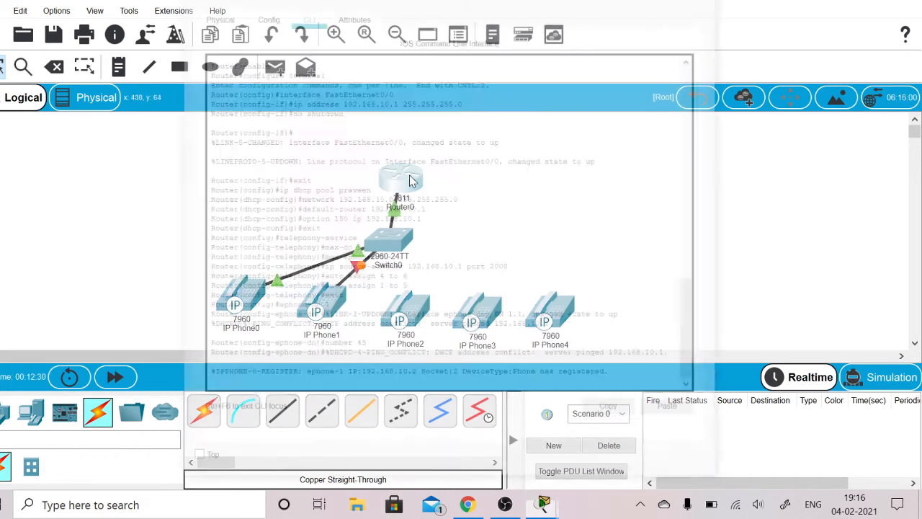
pyautogui.click(465, 505)
pyautogui.scroll(-5, 495, 395)
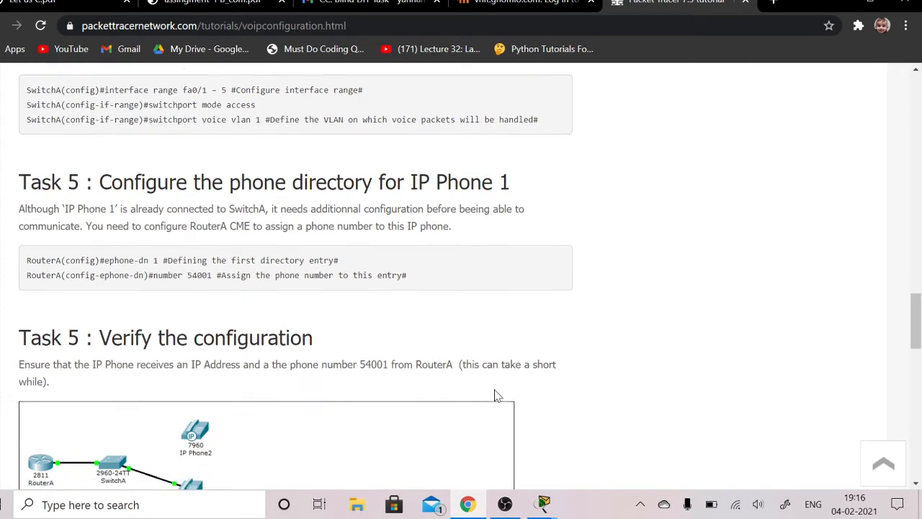
pyautogui.scroll(-7, 496, 395)
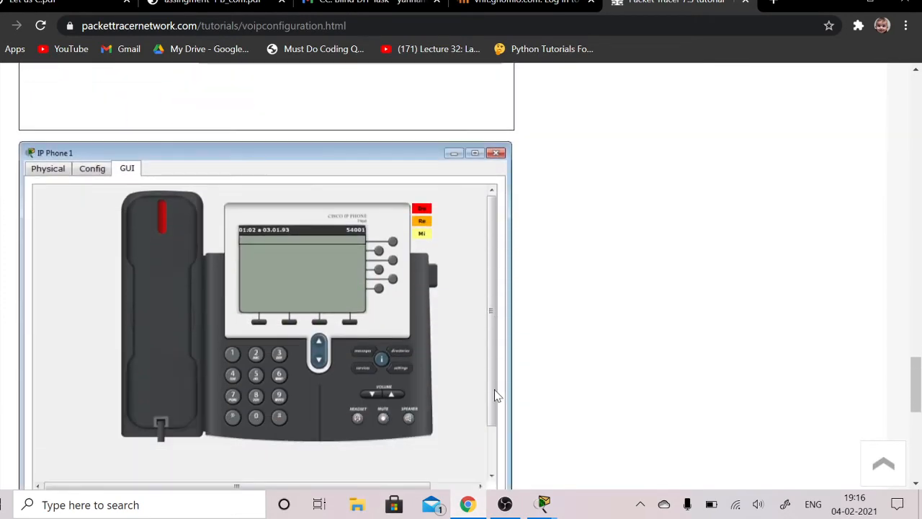
pyautogui.scroll(-1, 495, 395)
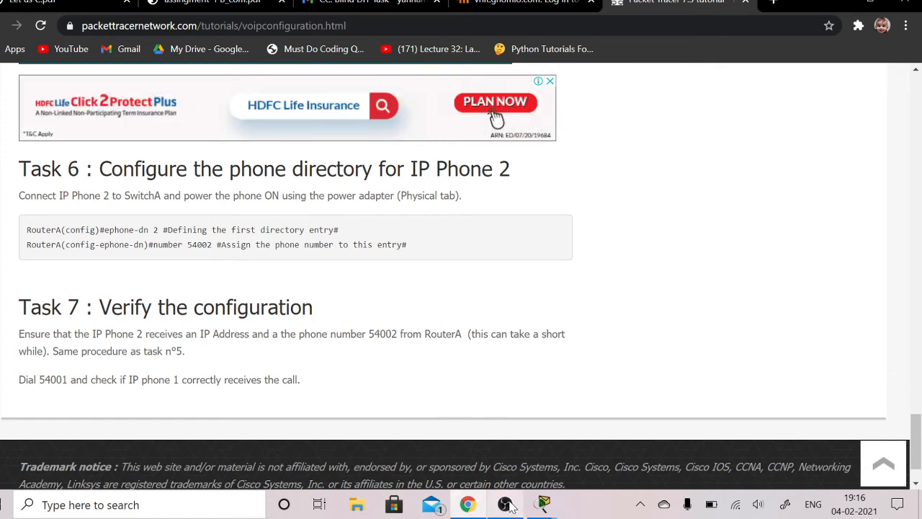
pyautogui.moveTo(507, 506)
pyautogui.moveTo(542, 504)
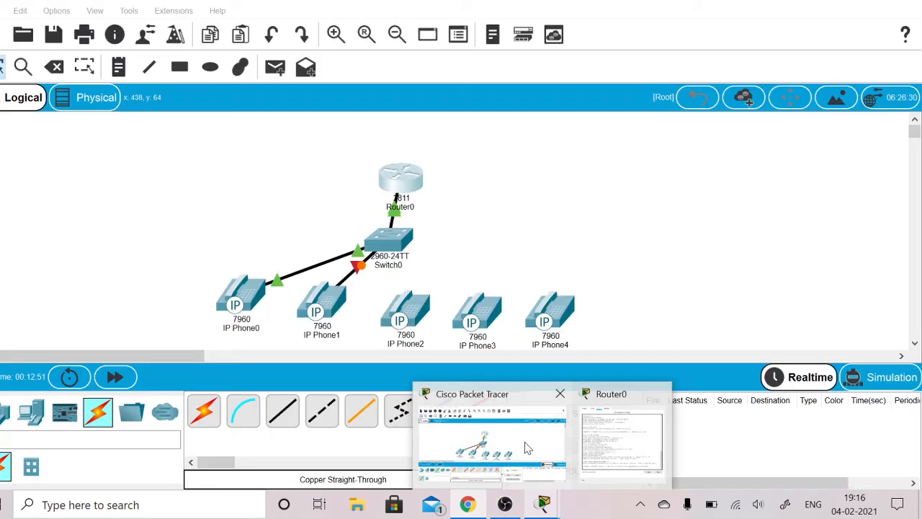
pyautogui.click(528, 448)
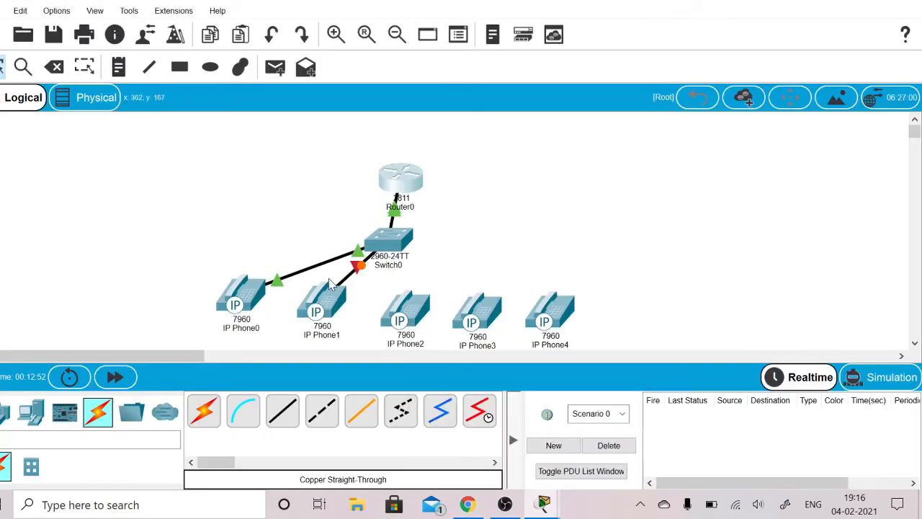
pyautogui.moveTo(254, 300)
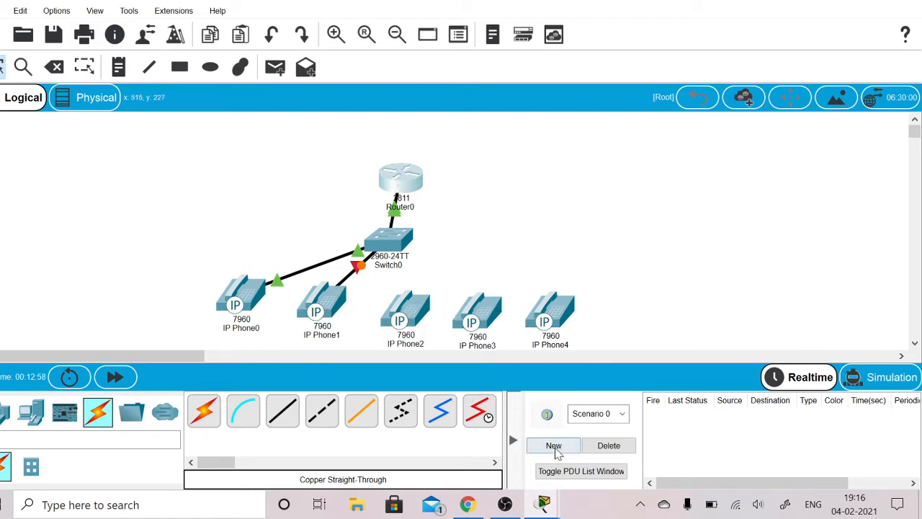
pyautogui.moveTo(544, 504)
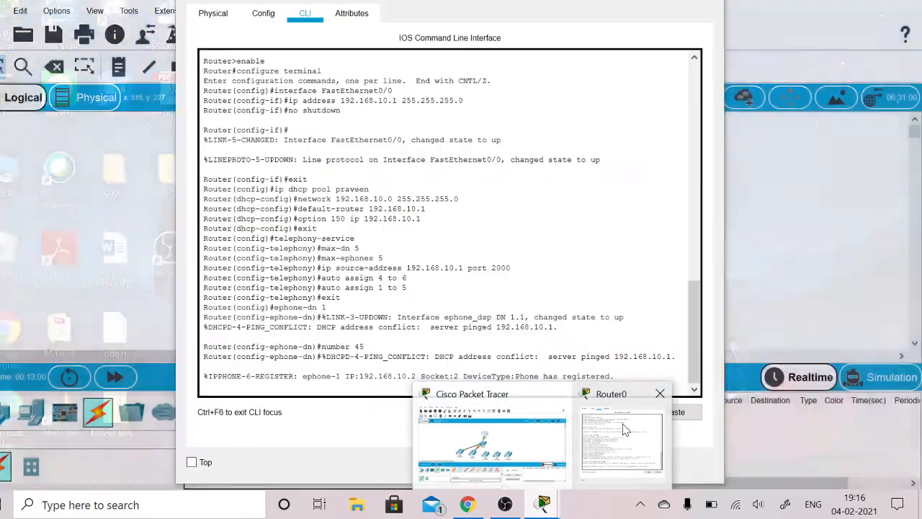
pyautogui.click(625, 430)
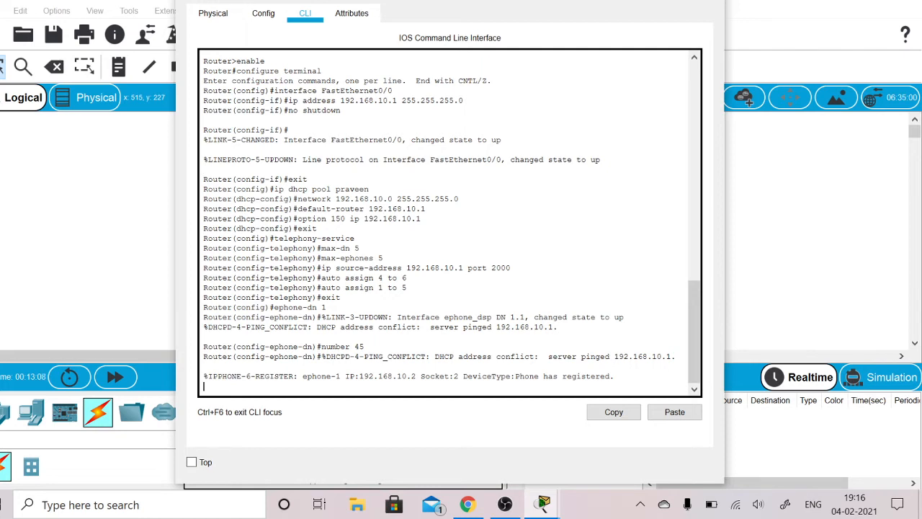
# - Leave the first directory entry's configuration with exit, and define the second entry with ephone-dn 2
pyautogui.press('Return')
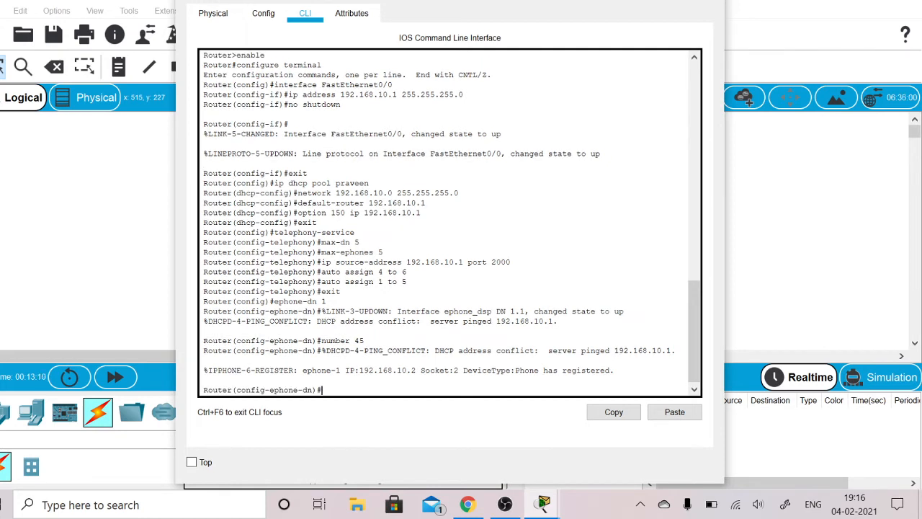
pyautogui.write('exi')
pyautogui.write('t')
pyautogui.press('Return')
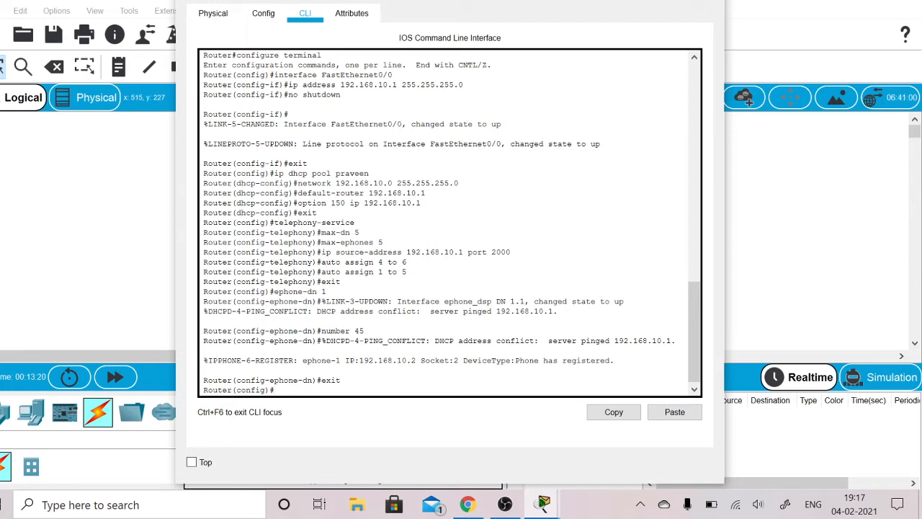
pyautogui.write('ephone-dn 2')
pyautogui.press('Return')
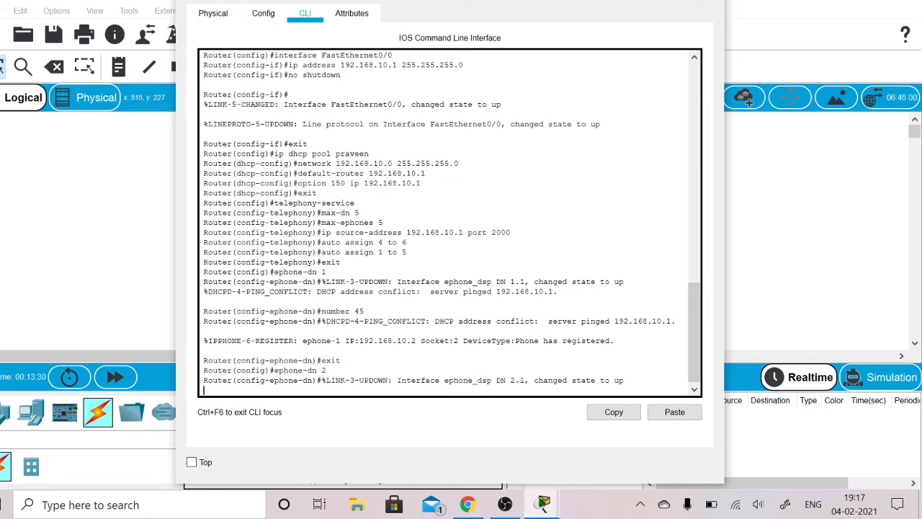
# - Assign extension 90 to the second directory entry with number 90, and close Router0's window
pyautogui.press('Return')
pyautogui.write('nfig-ephone-dn)#n')
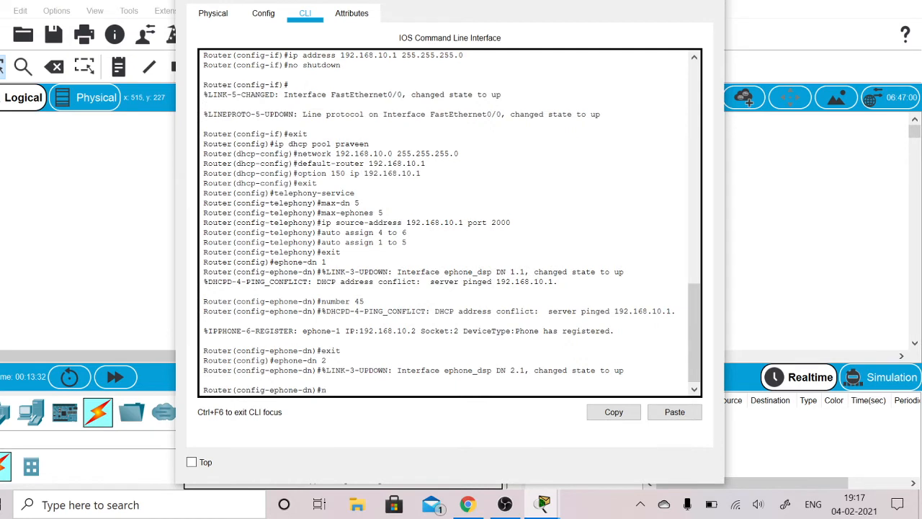
pyautogui.write('umber 90')
pyautogui.press('Return')
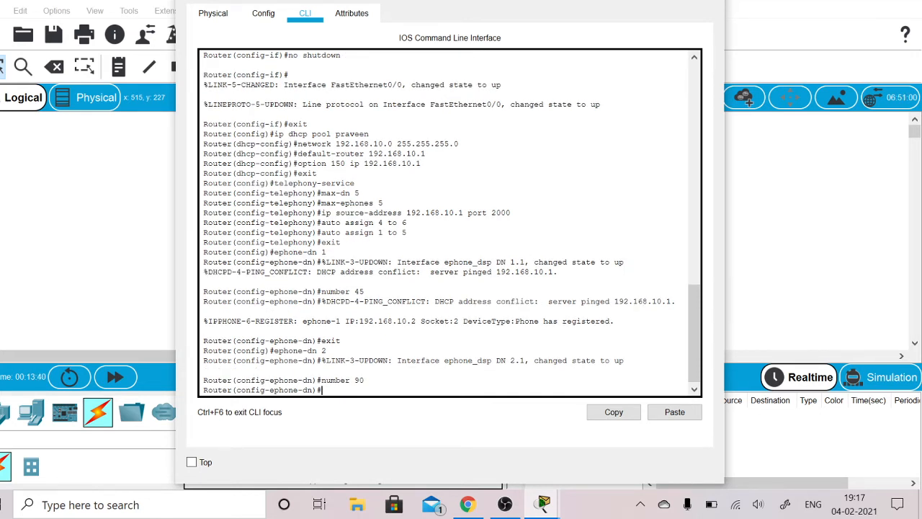
pyautogui.click(709, 3)
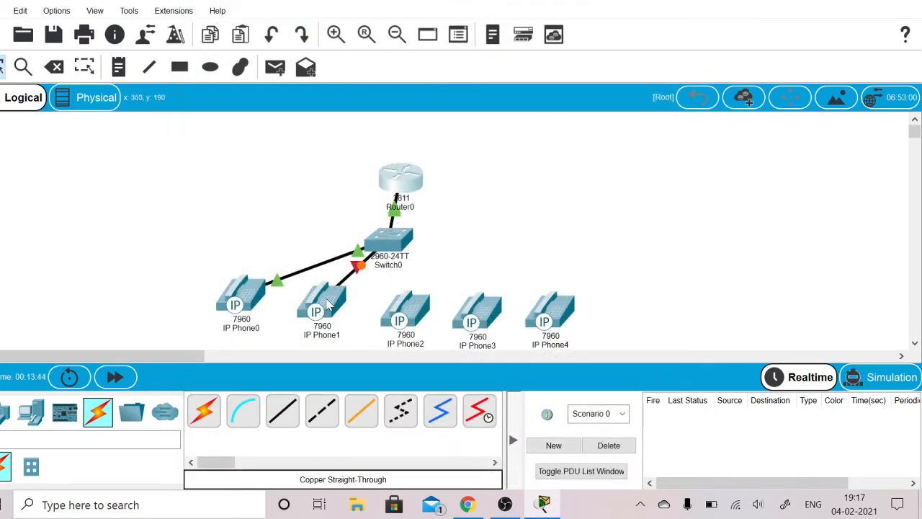
# - Fast-forward the simulation time and view Router0's port summary in the workspace
pyautogui.moveTo(330, 301)
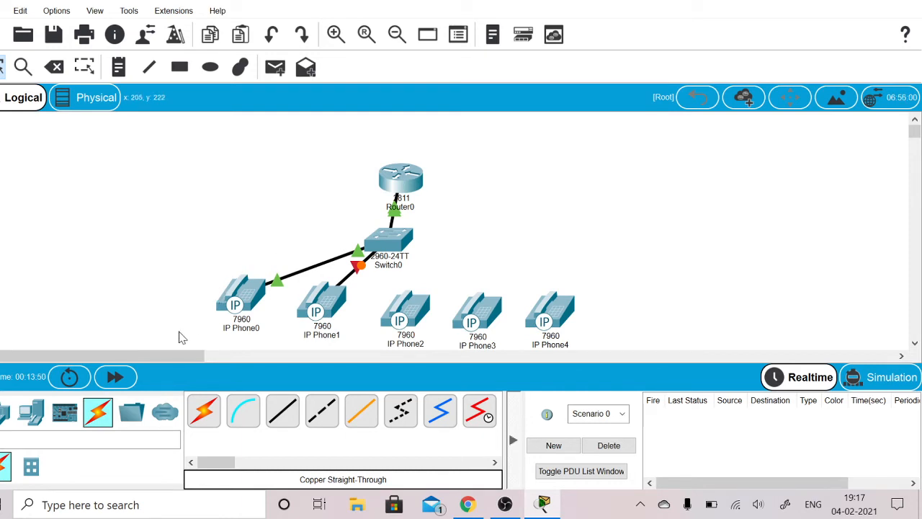
pyautogui.click(124, 382)
pyautogui.moveTo(247, 291)
pyautogui.moveTo(402, 185)
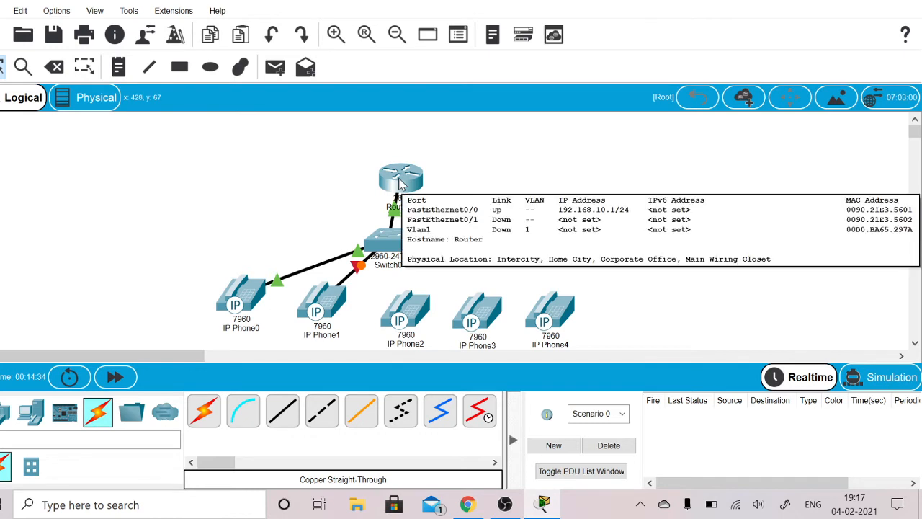
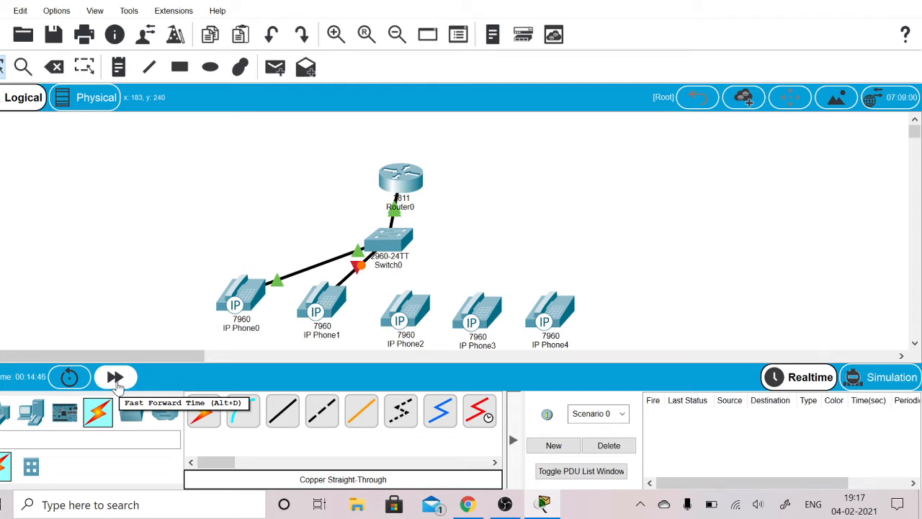
# - Check IP Phone0's power adapter, plug the power adapter into IP Phone1, and fast-forward the simulation time
pyautogui.click(241, 302)
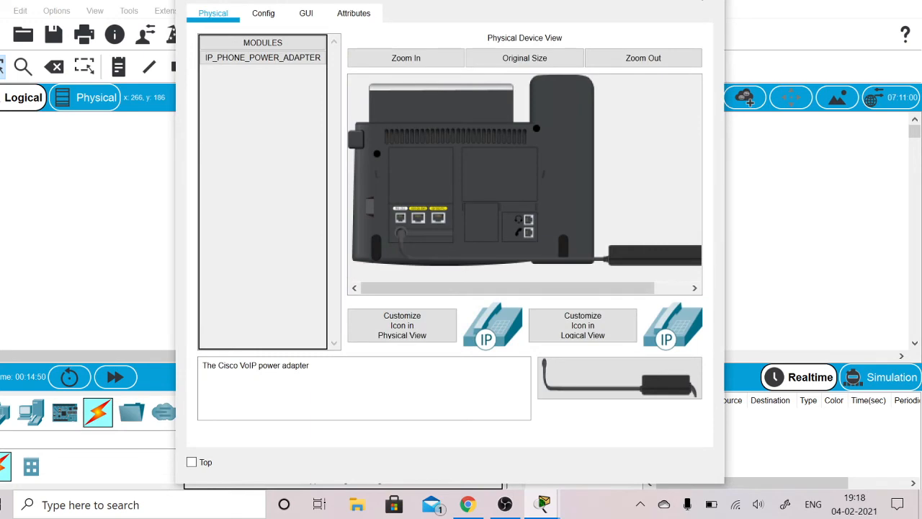
pyautogui.click(702, 0)
pyautogui.click(321, 310)
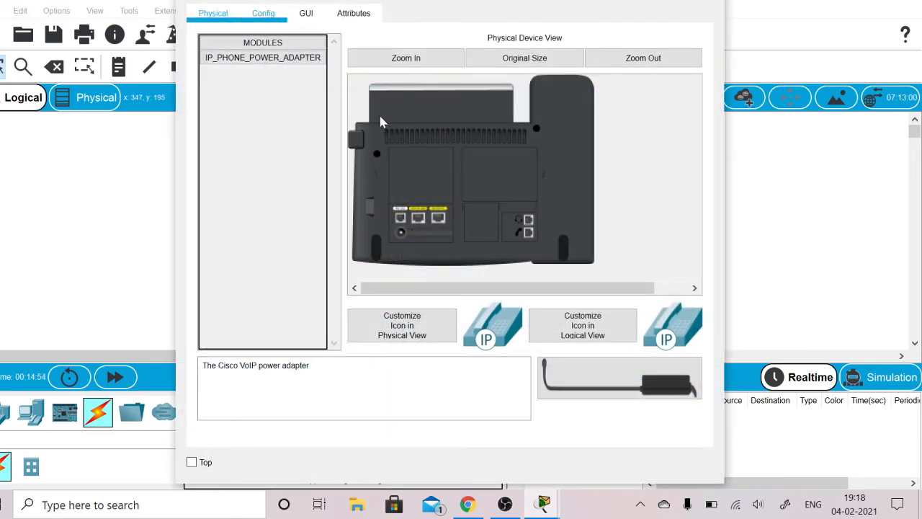
pyautogui.moveTo(615, 378); pyautogui.dragTo(402, 238)
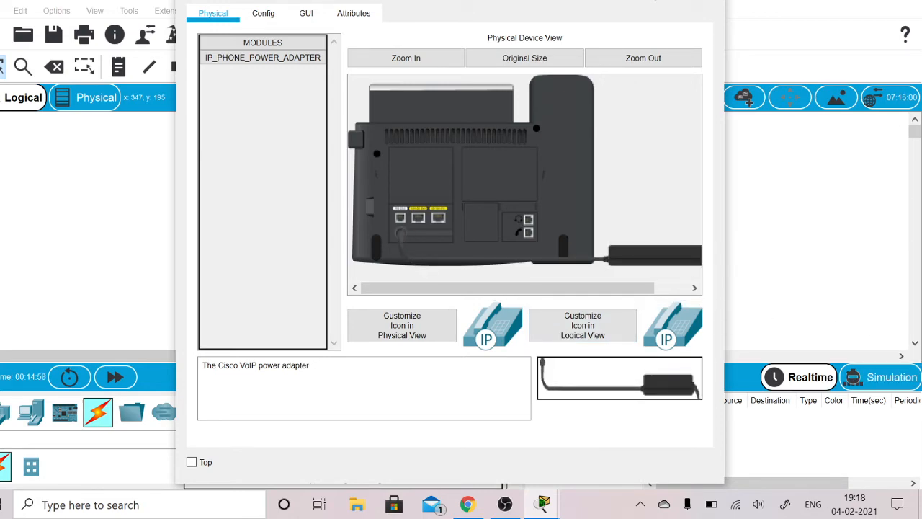
pyautogui.click(705, 0)
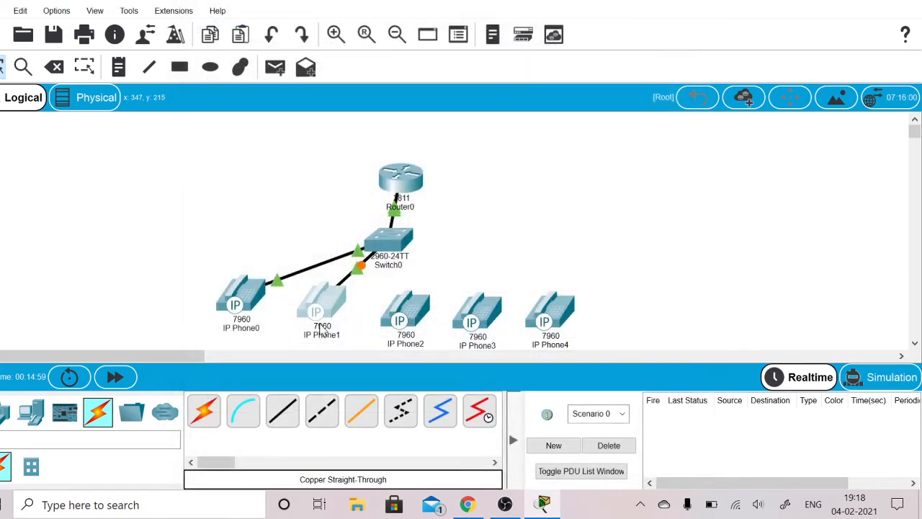
pyautogui.click(116, 378)
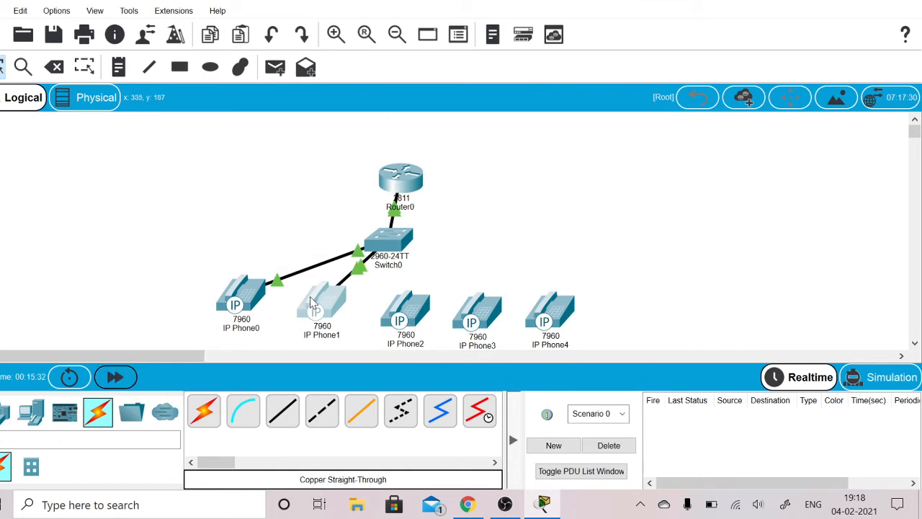
# - Check IP Phone1's summary in the workspace for its IP address and line number
pyautogui.moveTo(315, 304)
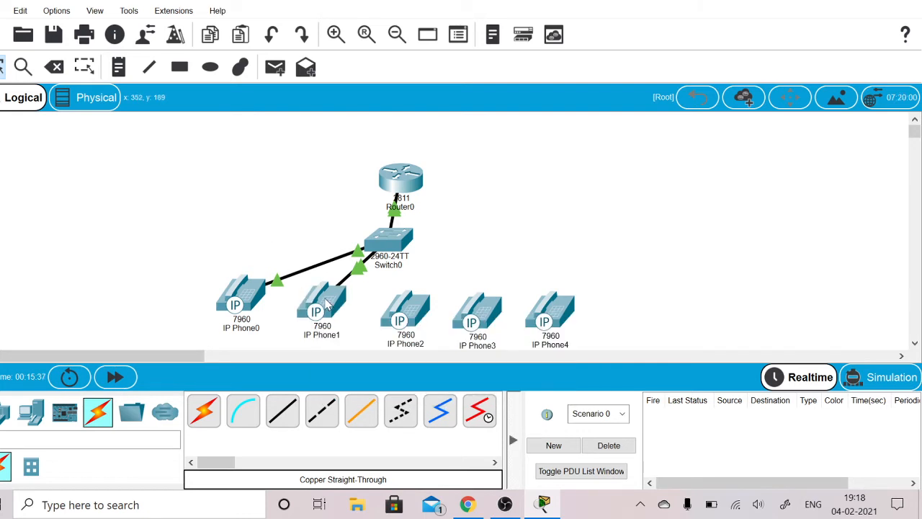
pyautogui.moveTo(299, 206); pyautogui.dragTo(273, 196)
pyautogui.moveTo(327, 304)
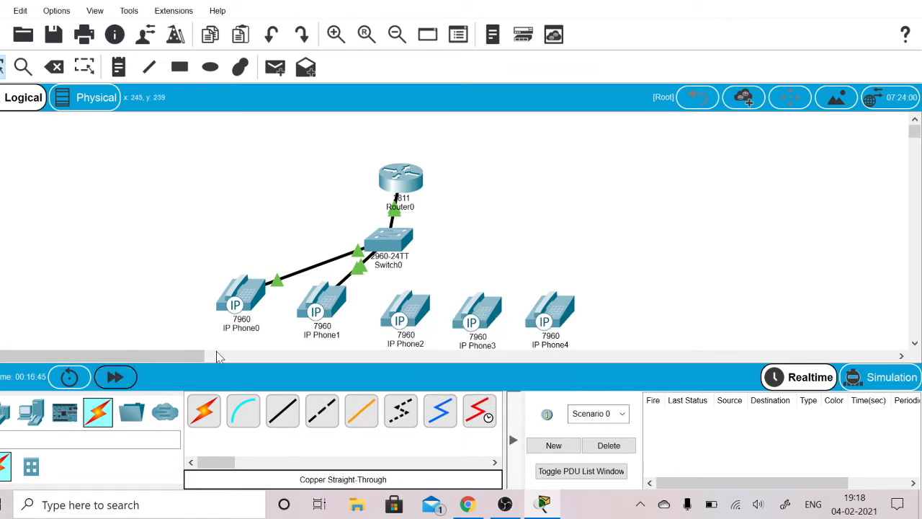
# - Lift IP Phone1's handset, dial extension 45, and close the phone's window
pyautogui.click(318, 308)
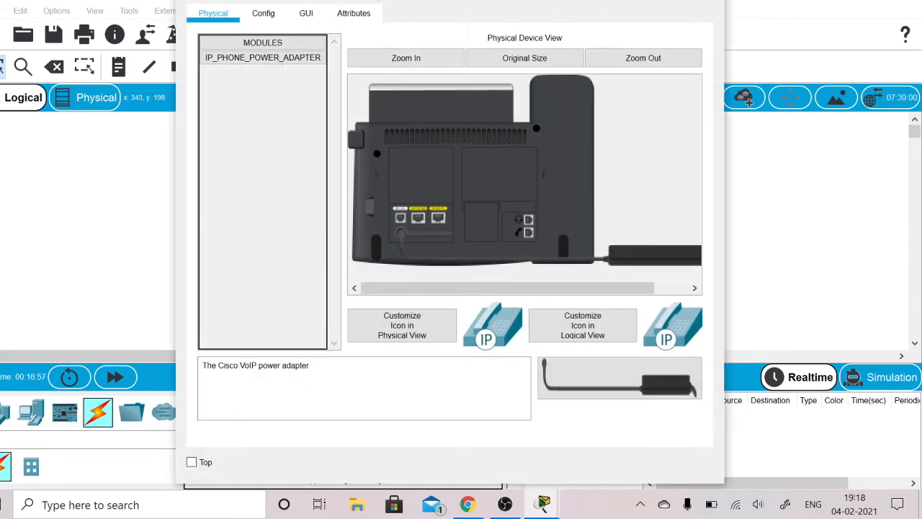
pyautogui.click(309, 14)
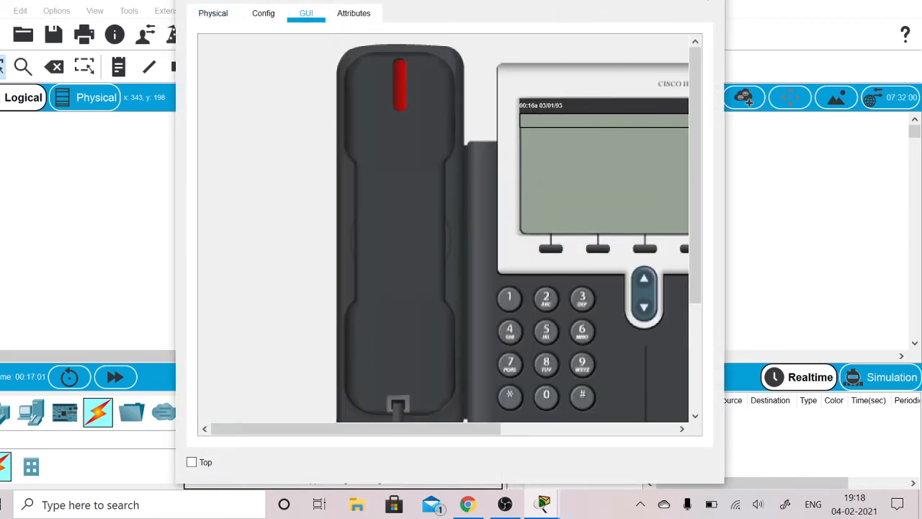
pyautogui.click(406, 229)
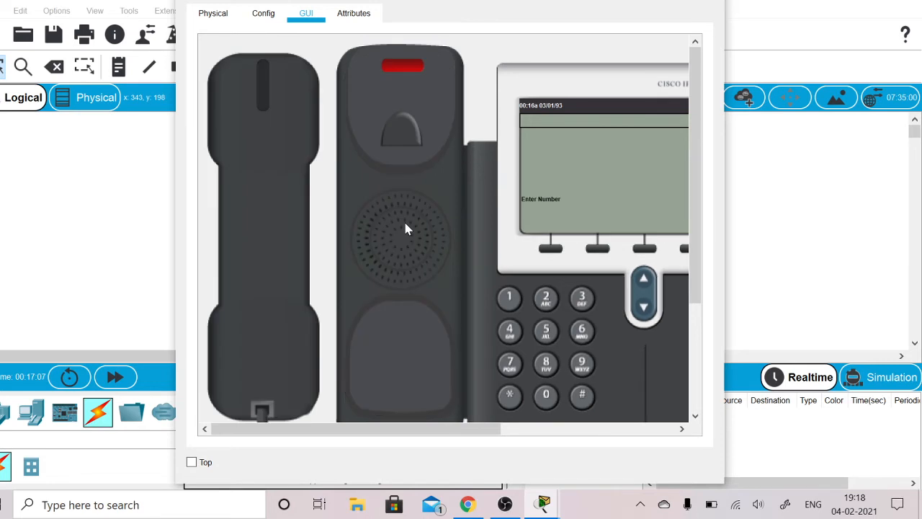
pyautogui.click(509, 334)
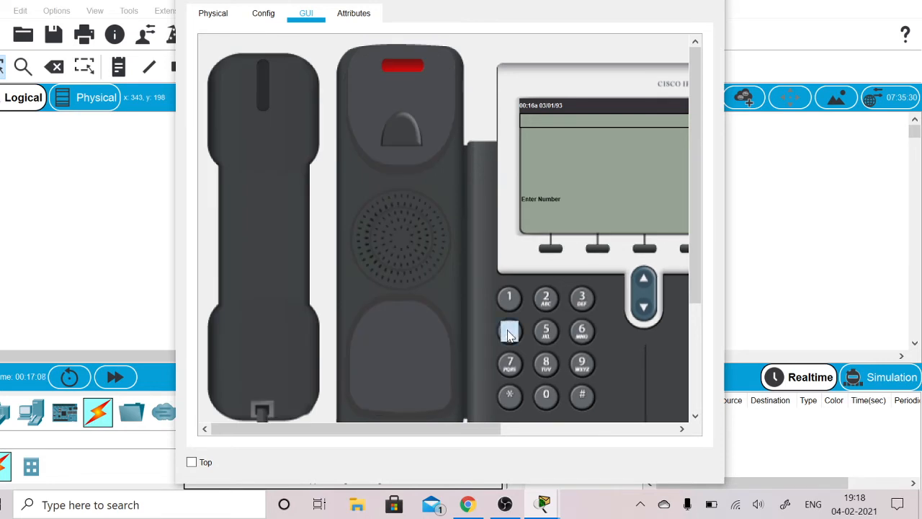
pyautogui.click(553, 332)
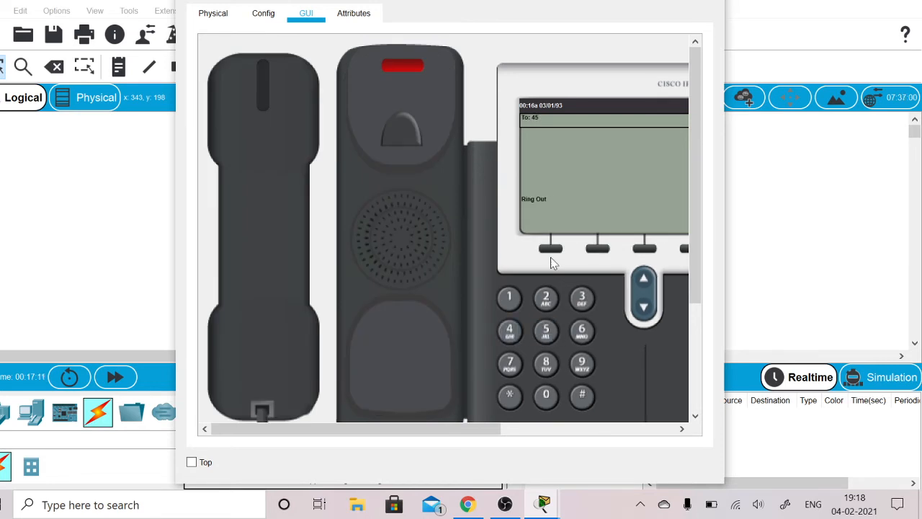
pyautogui.click(662, 1)
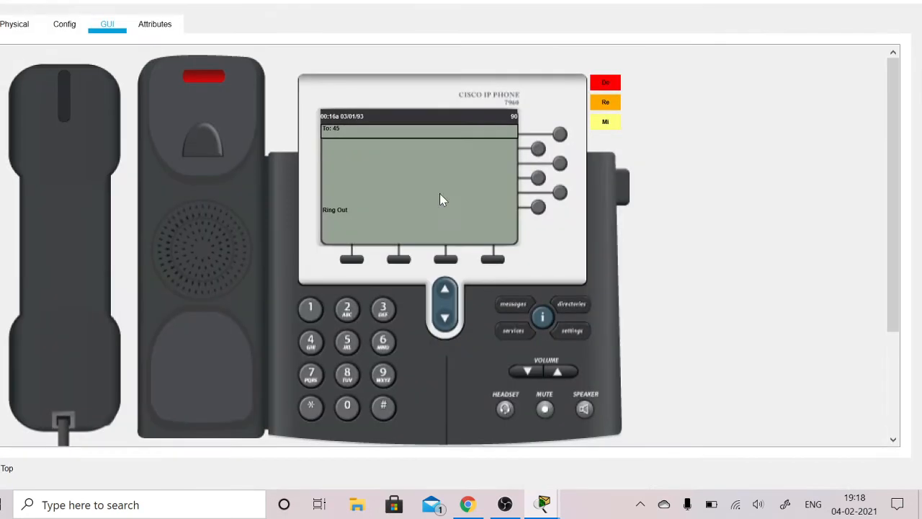
pyautogui.click(834, 1)
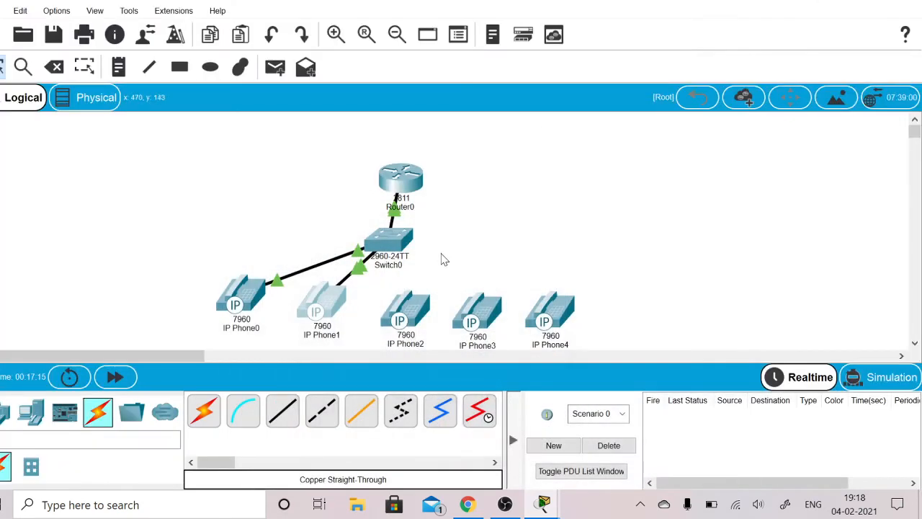
# - Answer the incoming call on IP Phone0, hang up the handset, and close the phone's window
pyautogui.click(245, 295)
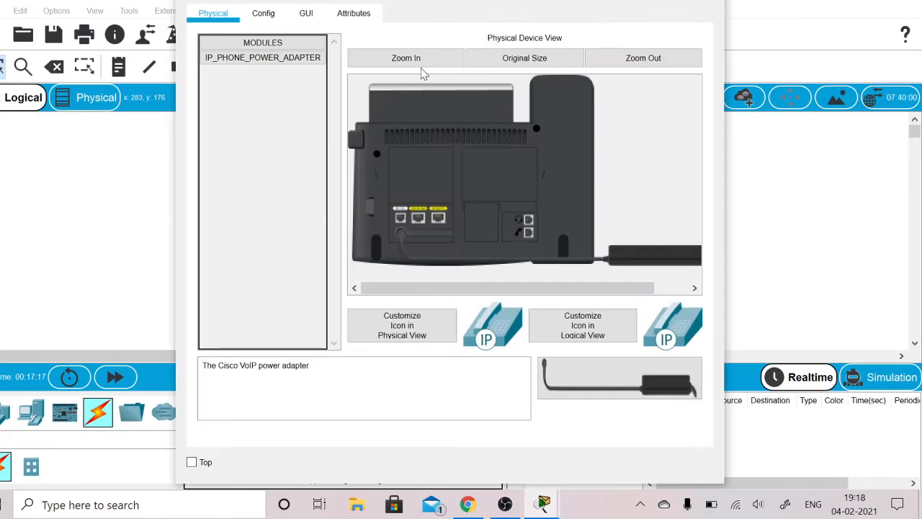
pyautogui.click(272, 17)
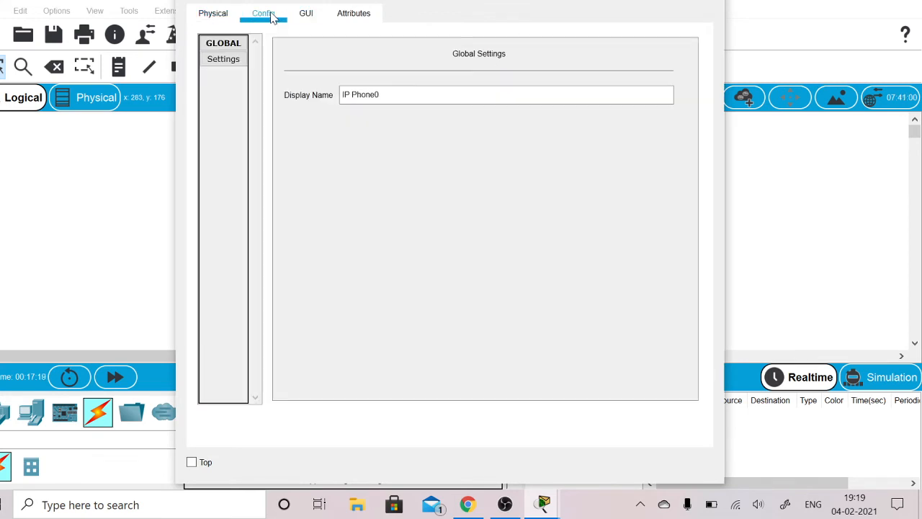
pyautogui.click(303, 15)
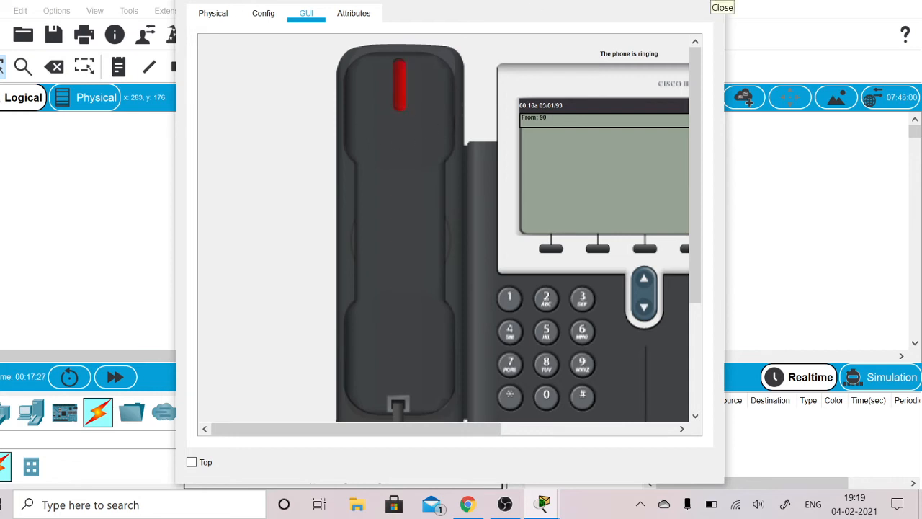
pyautogui.click(710, 1)
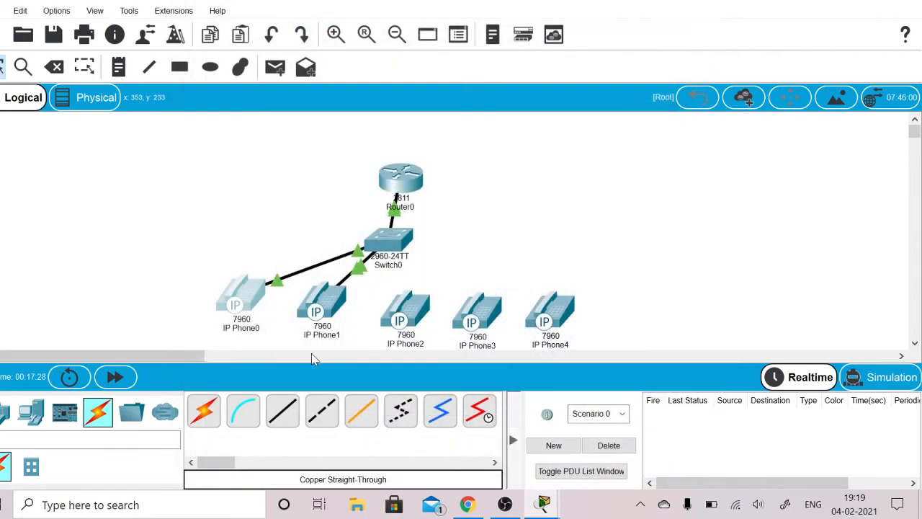
pyautogui.click(244, 292)
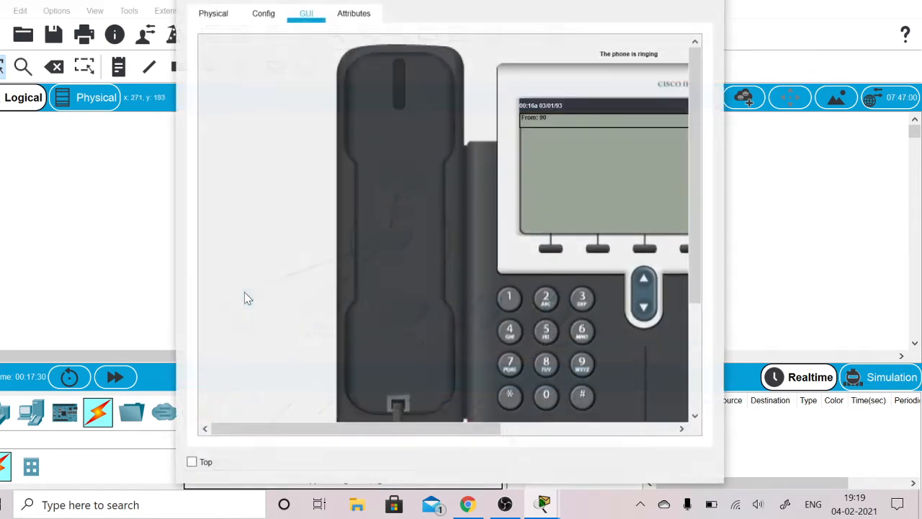
pyautogui.click(401, 105)
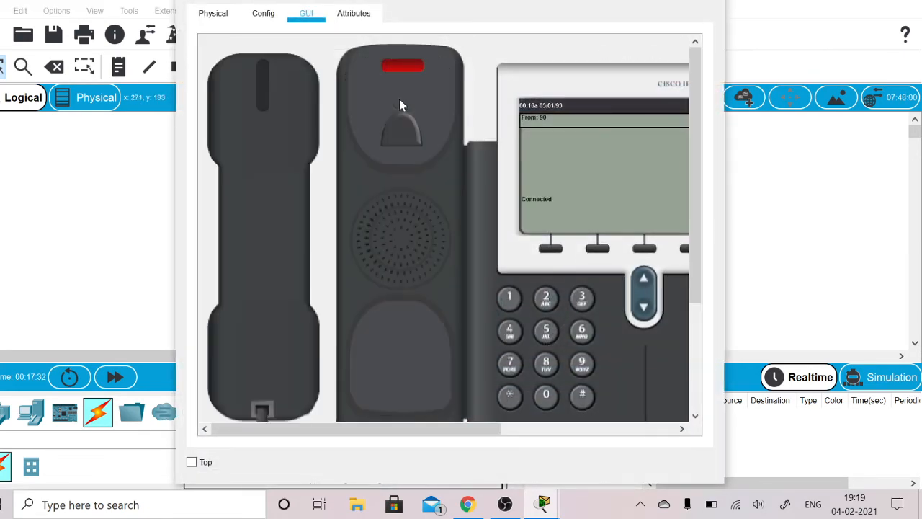
pyautogui.click(297, 131)
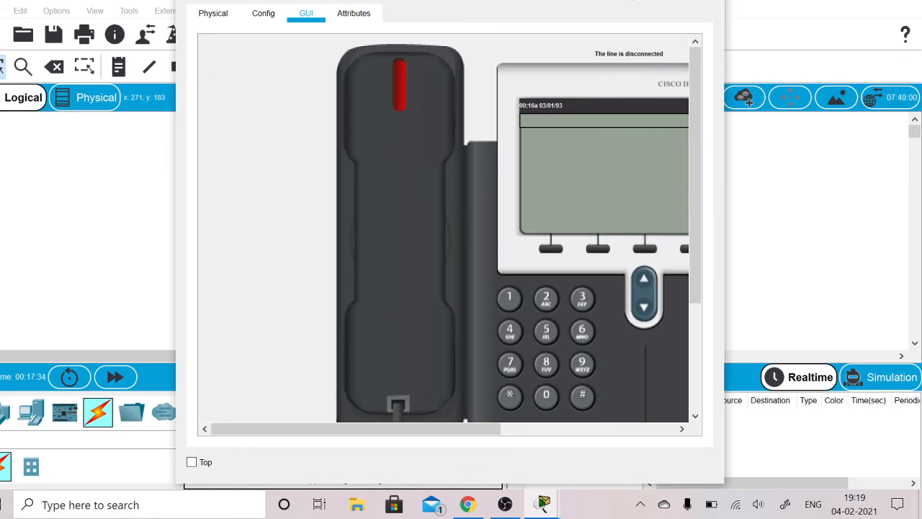
pyautogui.click(702, 1)
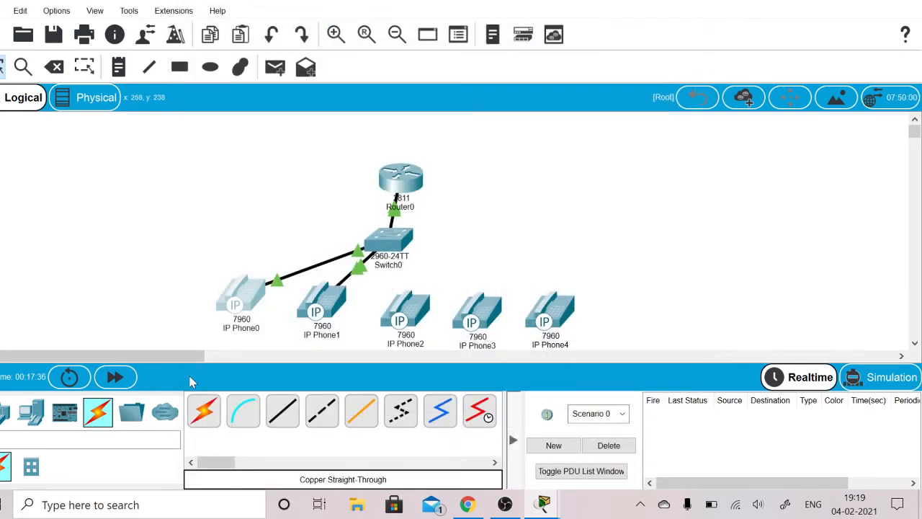
# - Connect IP Phone2 to Switch0's FastEthernet0/4 port with a copper straight-through cable
pyautogui.click(292, 420)
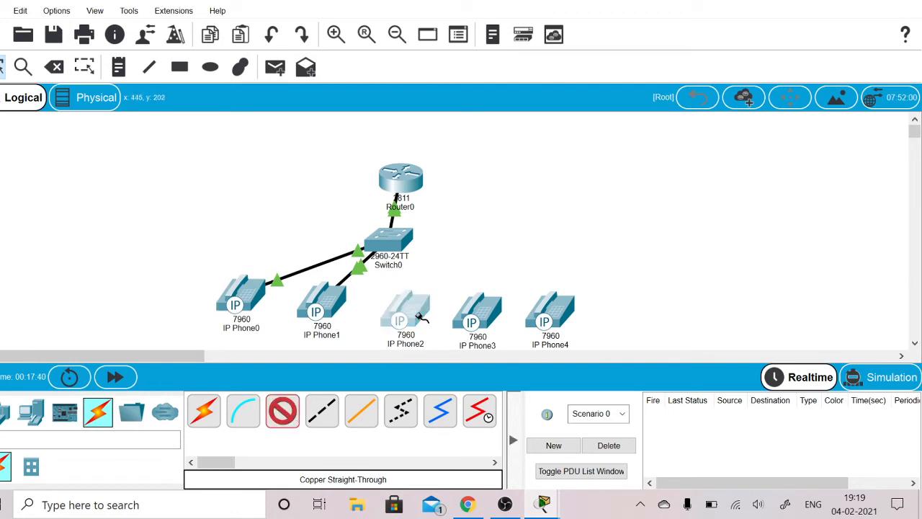
pyautogui.click(421, 317)
pyautogui.click(430, 324)
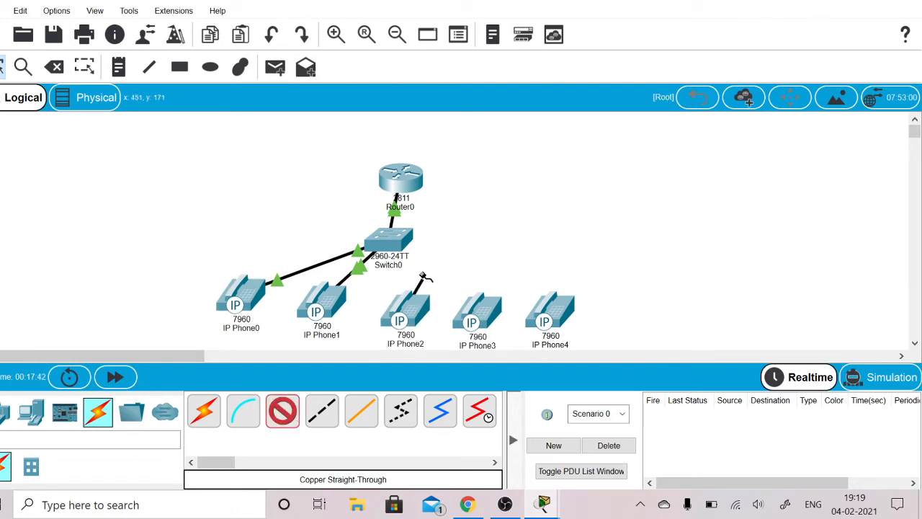
pyautogui.click(393, 239)
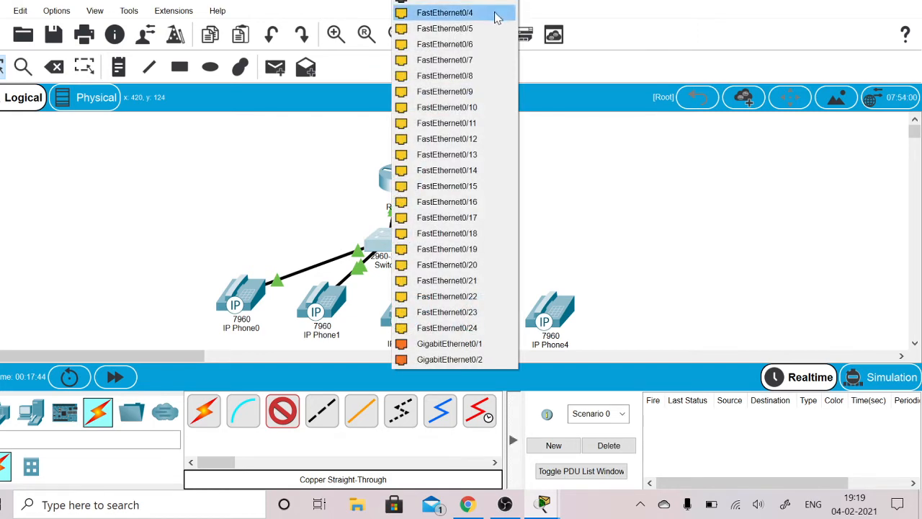
pyautogui.click(496, 13)
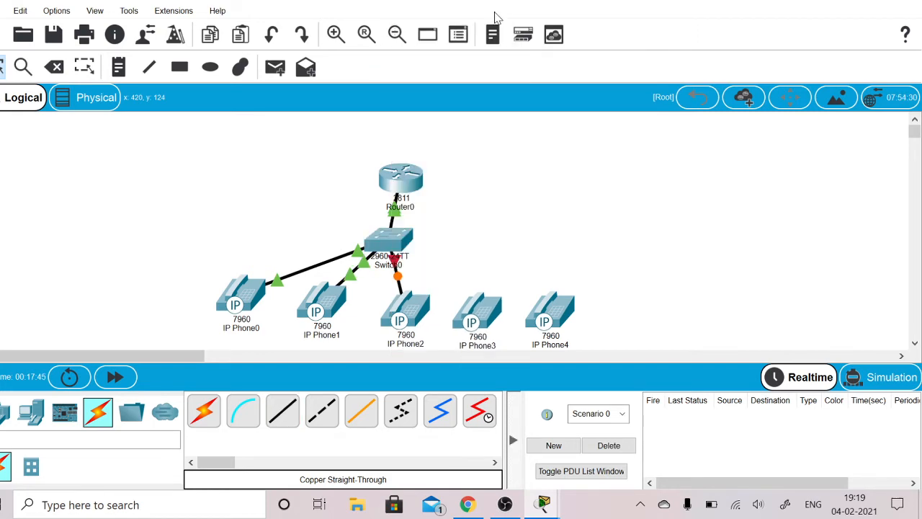
# - In Router0's command line, leave the second directory entry with exit and define the third entry with ephone-dn 3
pyautogui.click(399, 178)
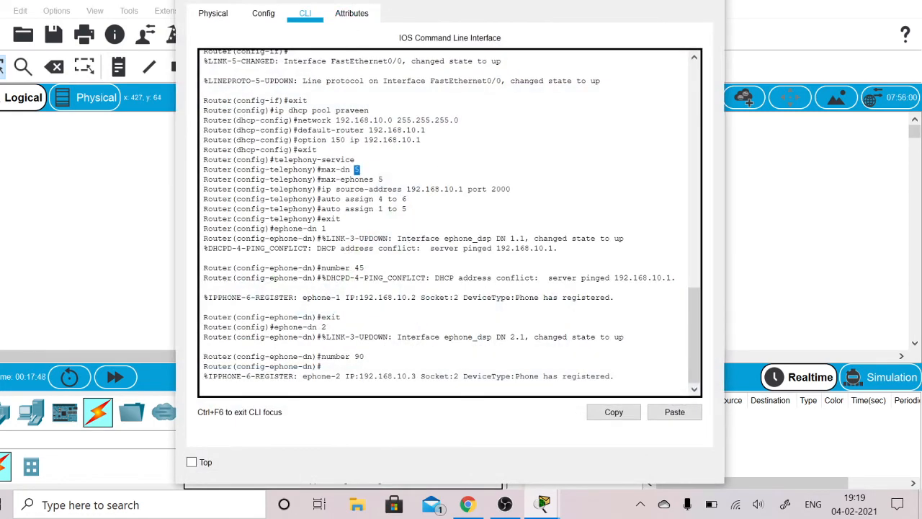
pyautogui.click(323, 367)
pyautogui.press('Return')
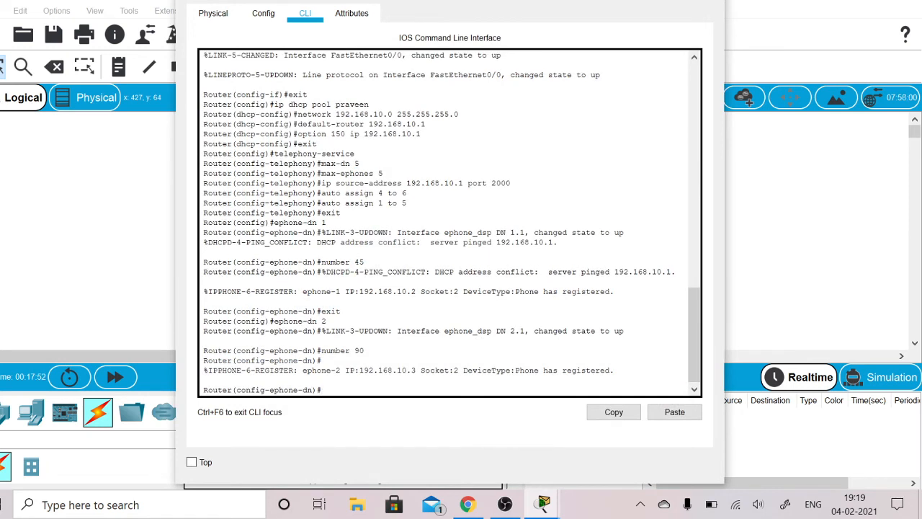
pyautogui.write('exit')
pyautogui.press('Return')
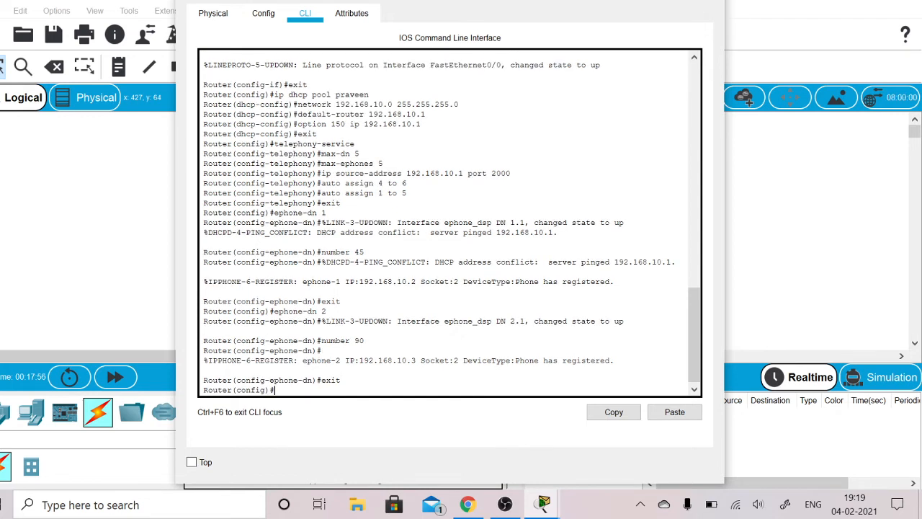
pyautogui.write('ephone-dn 3')
pyautogui.press('Return')
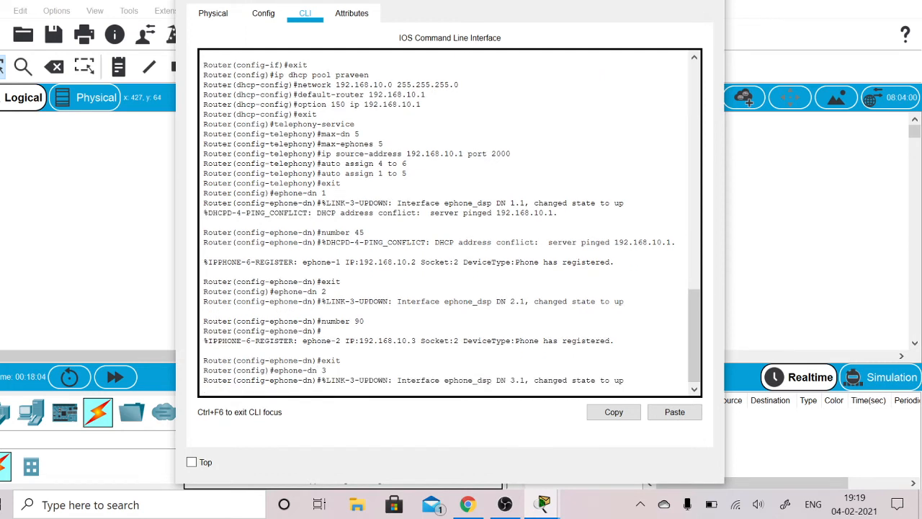
pyautogui.press('Return')
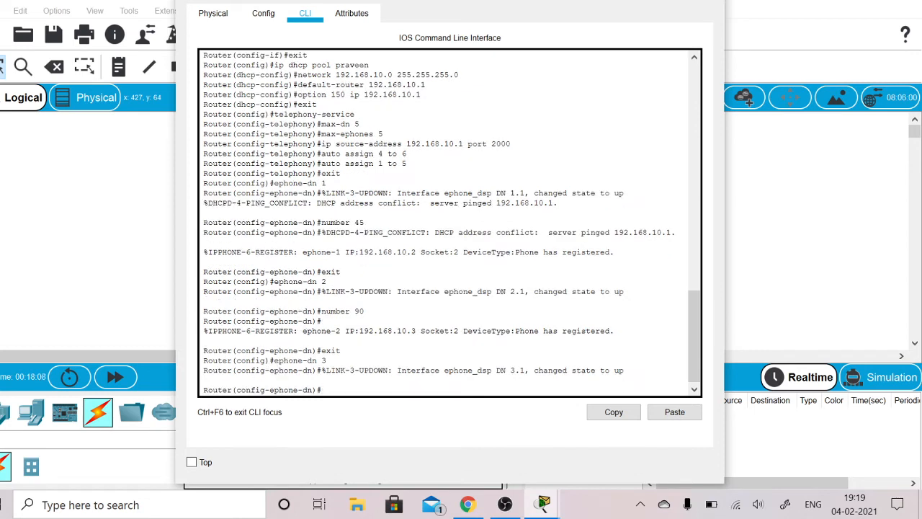
# - Assign extension 135 to the third directory entry with number 135, and close Router0's window
pyautogui.write('number 135')
pyautogui.press('Return')
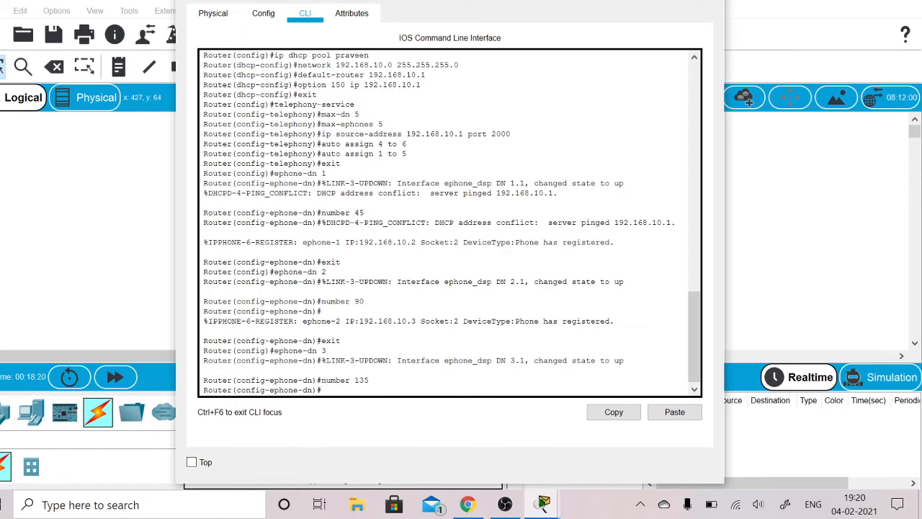
pyautogui.click(713, 0)
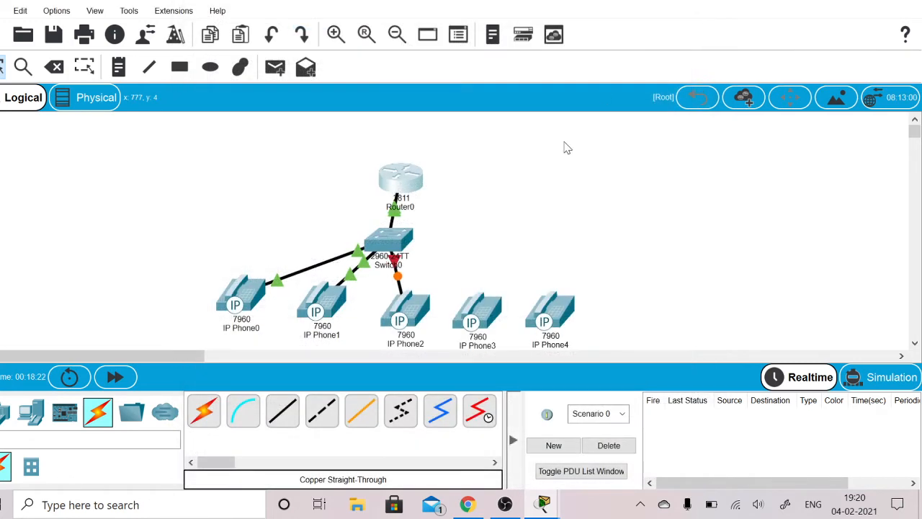
# - Plug the power adapter into IP Phone2, close its window, and fast-forward the simulation time
pyautogui.click(413, 296)
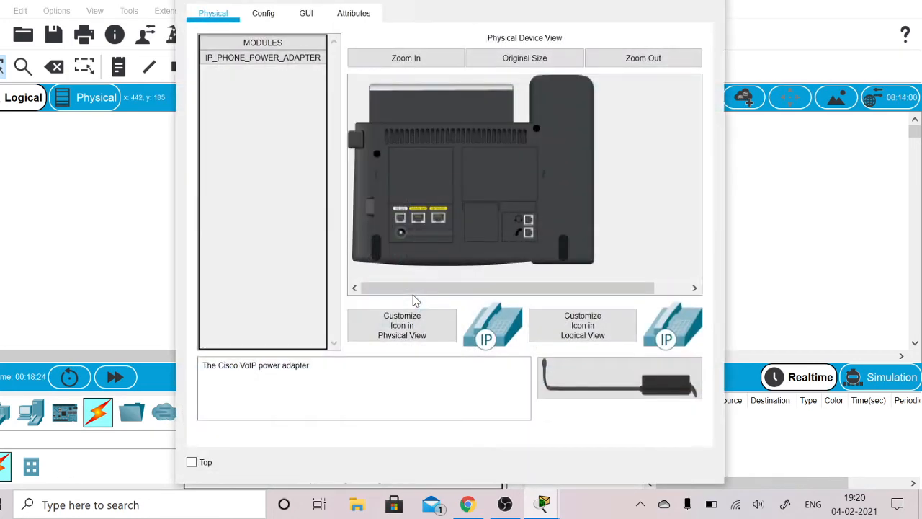
pyautogui.moveTo(602, 389); pyautogui.dragTo(404, 239)
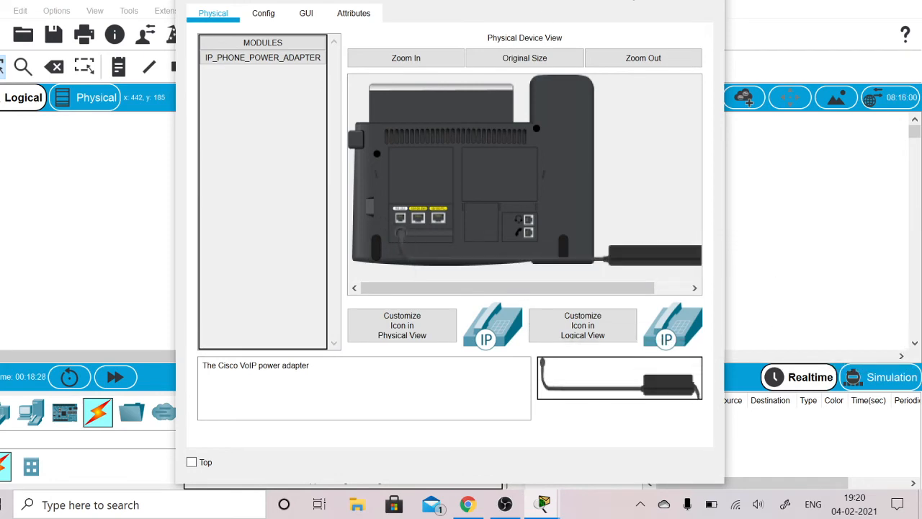
pyautogui.click(712, 0)
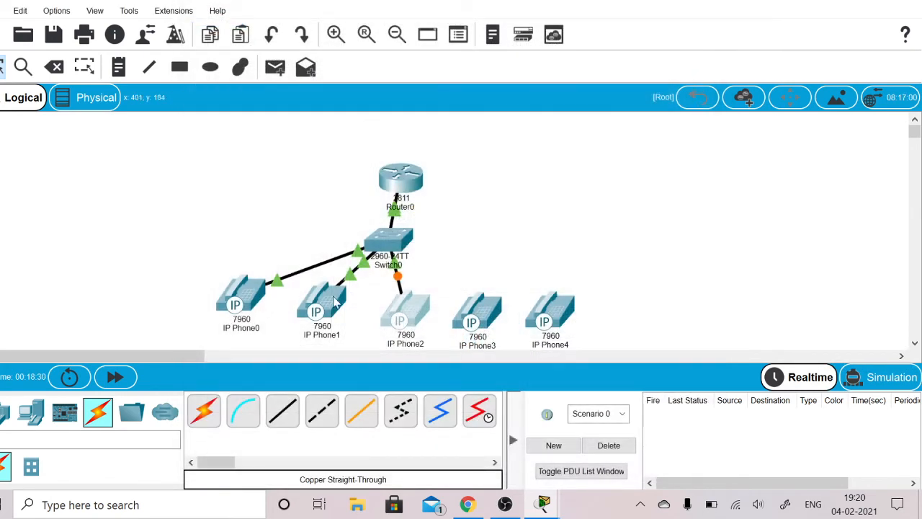
pyautogui.click(136, 381)
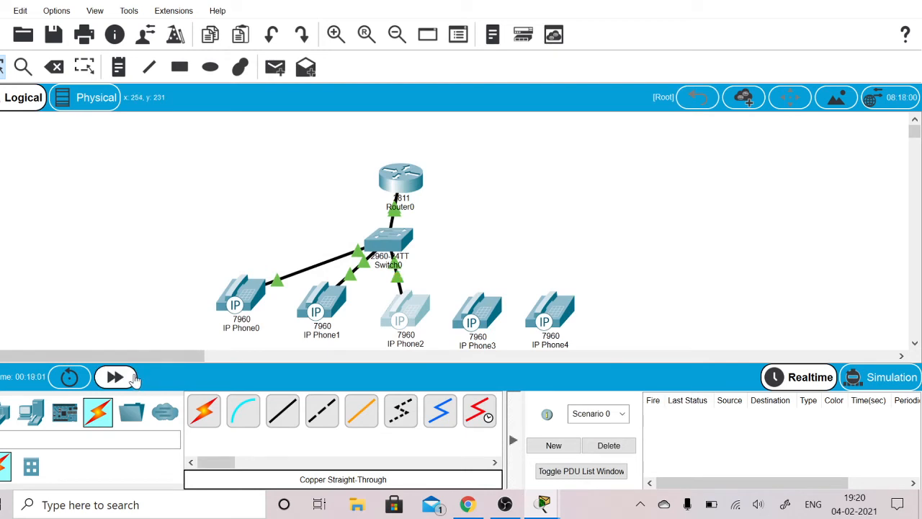
# - Fast-forward the simulation time, and connect IP Phone3's PC port to Switch0 with a copper straight-through cable
pyautogui.click(136, 380)
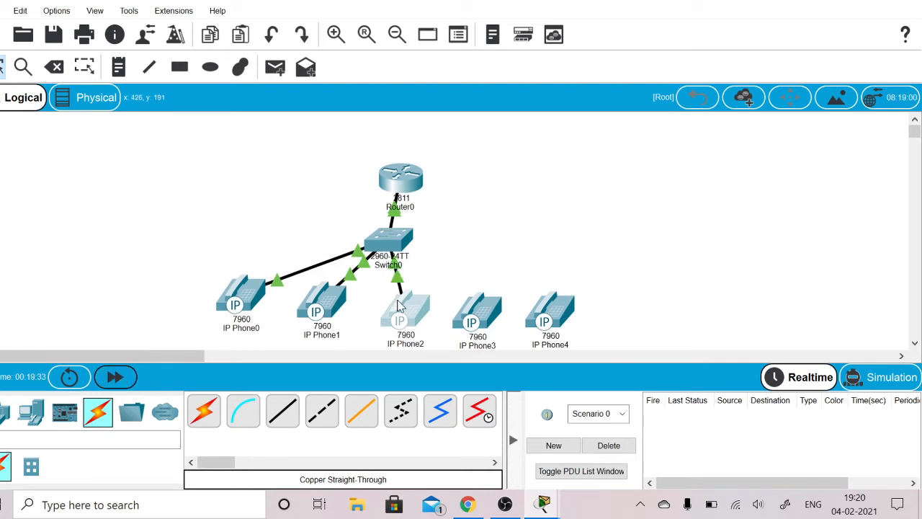
pyautogui.moveTo(401, 307)
pyautogui.click(288, 419)
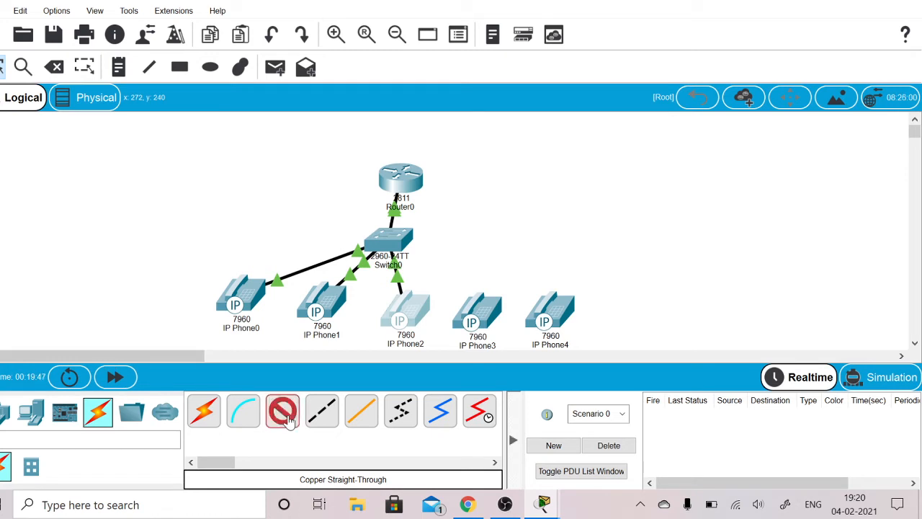
pyautogui.click(479, 321)
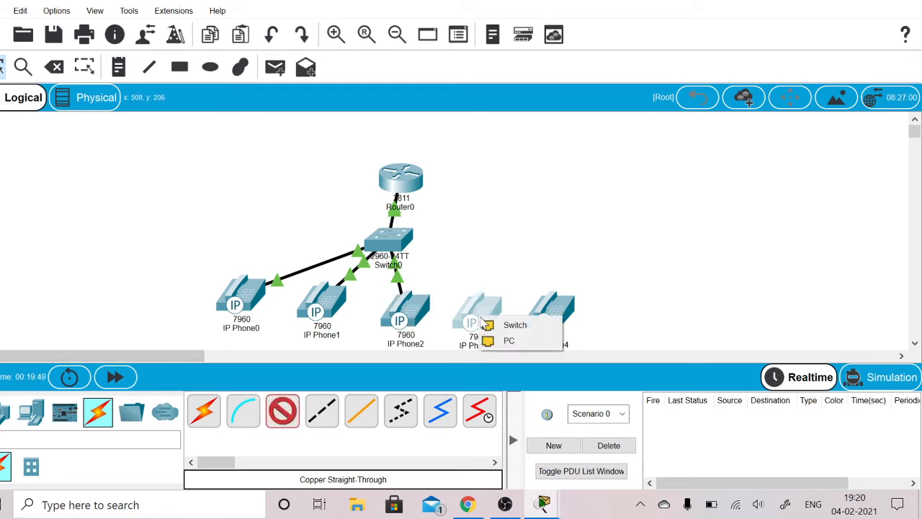
pyautogui.click(497, 340)
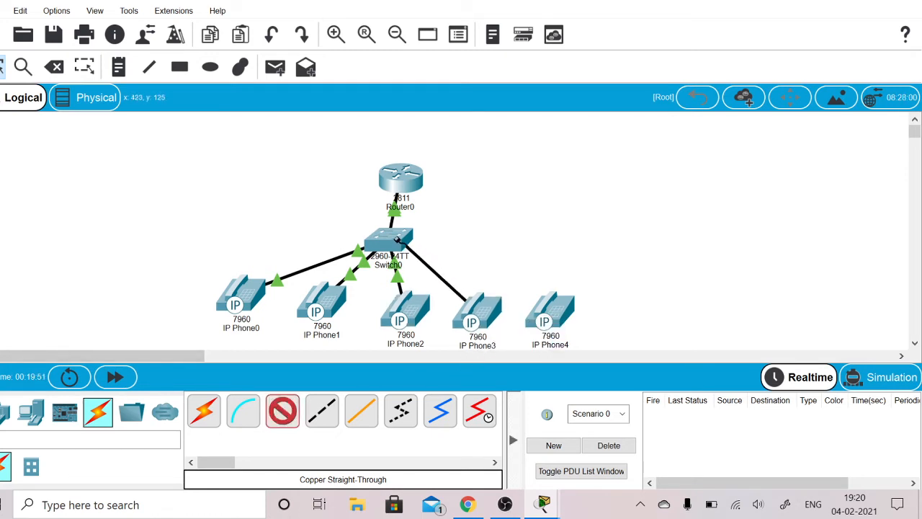
pyautogui.click(398, 240)
pyautogui.click(460, 13)
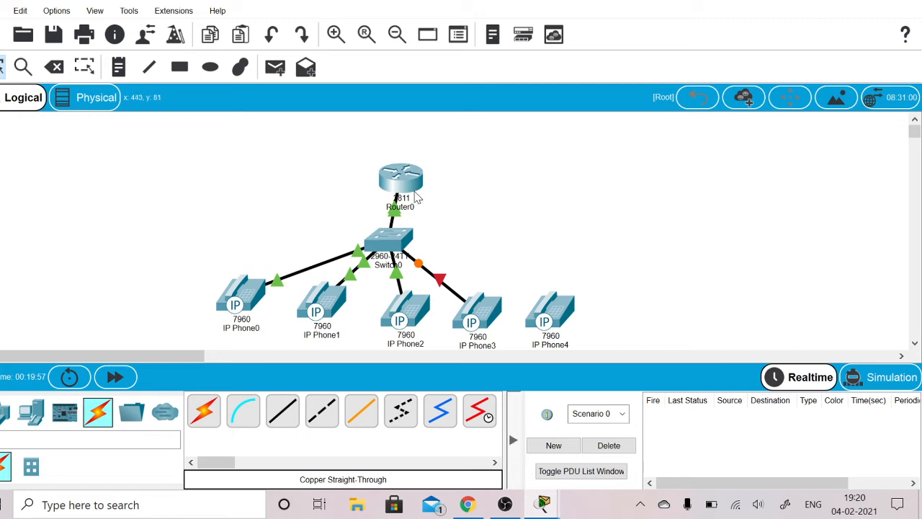
# - Plug the power adapter into IP Phone3 in its physical device view, and close the phone's window
pyautogui.click(472, 322)
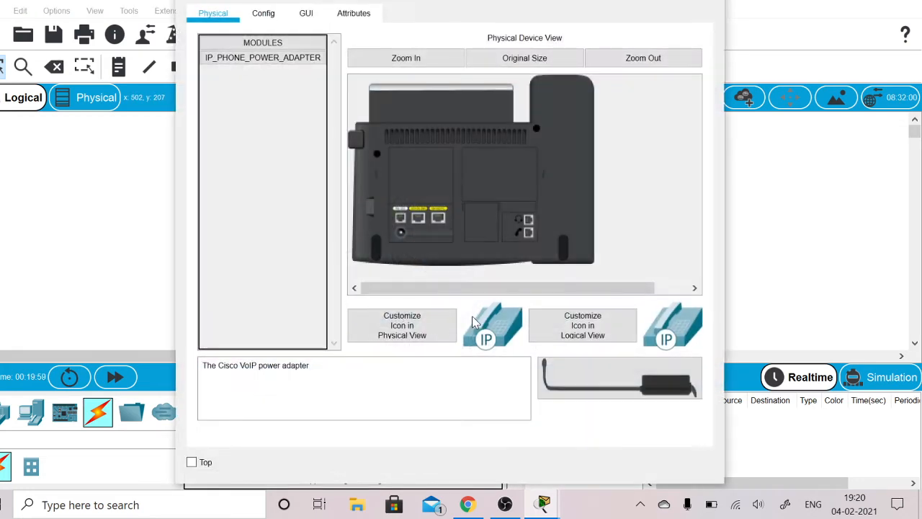
pyautogui.click(312, 27)
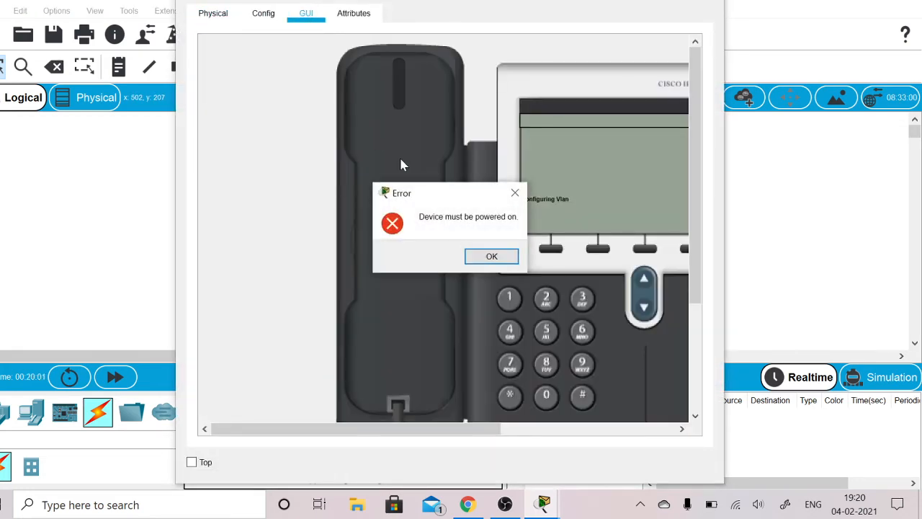
pyautogui.click(480, 257)
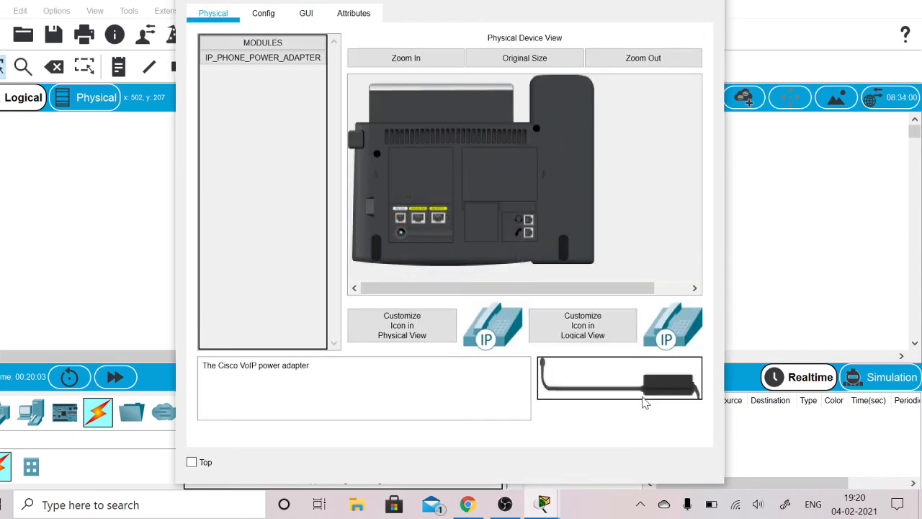
pyautogui.moveTo(618, 389); pyautogui.dragTo(402, 236)
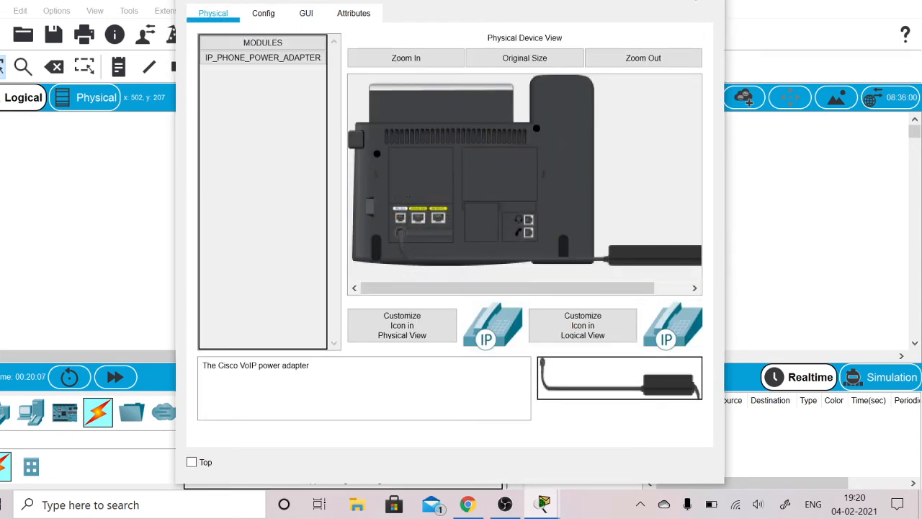
pyautogui.click(709, 1)
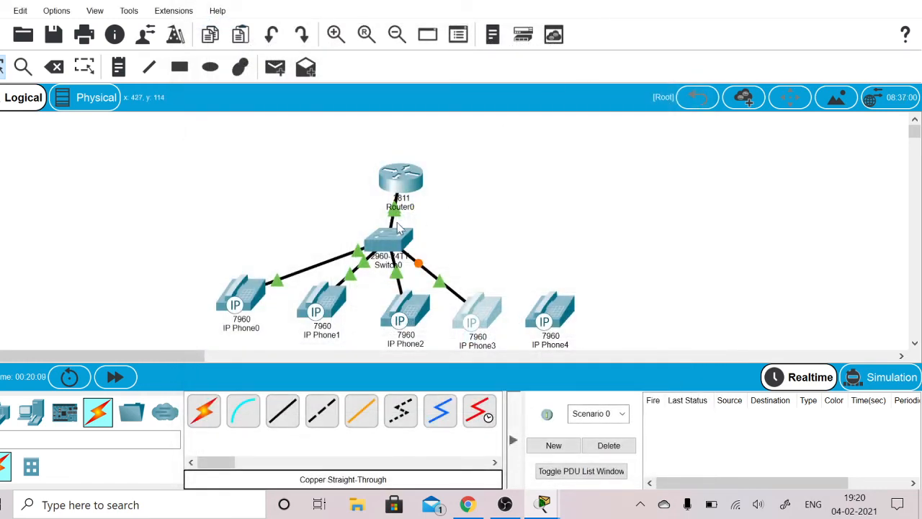
# - In Router0's command line, leave the third directory entry with exit and define the fourth entry with ephone-dn 4
pyautogui.click(403, 180)
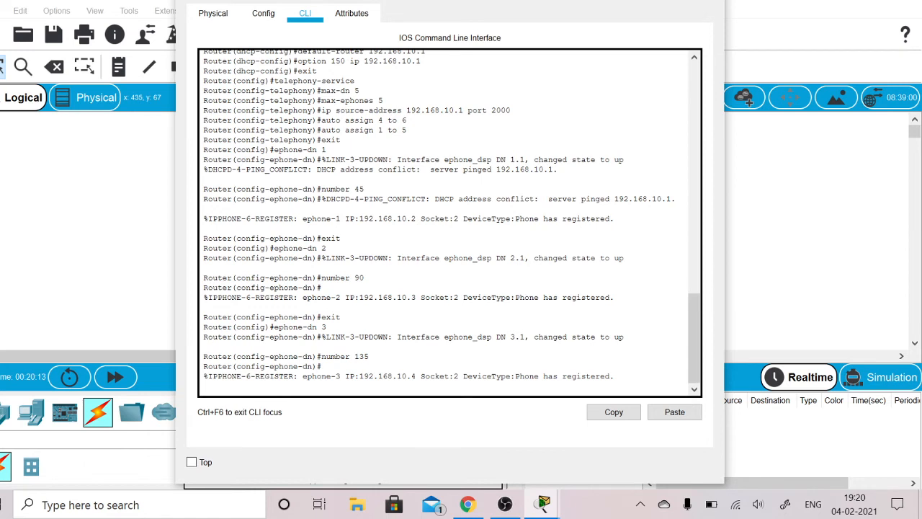
pyautogui.press('Return')
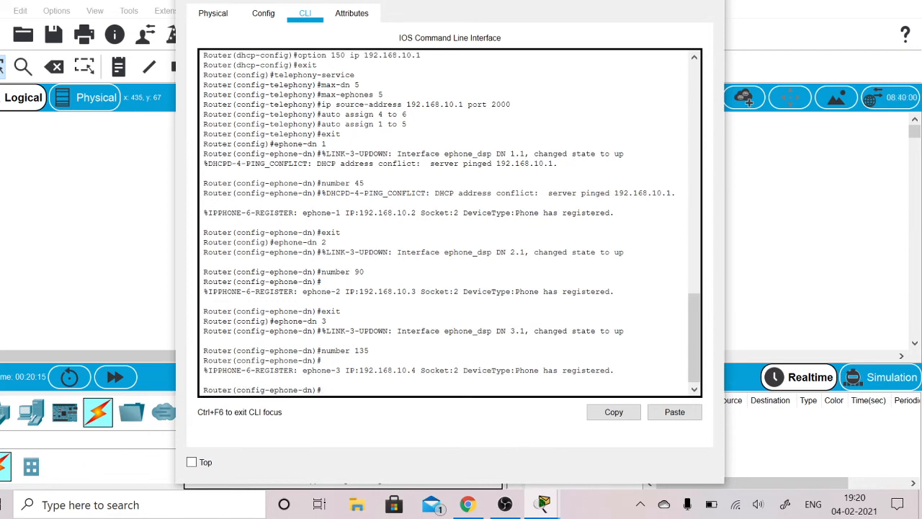
pyautogui.write('exit')
pyautogui.press('Return')
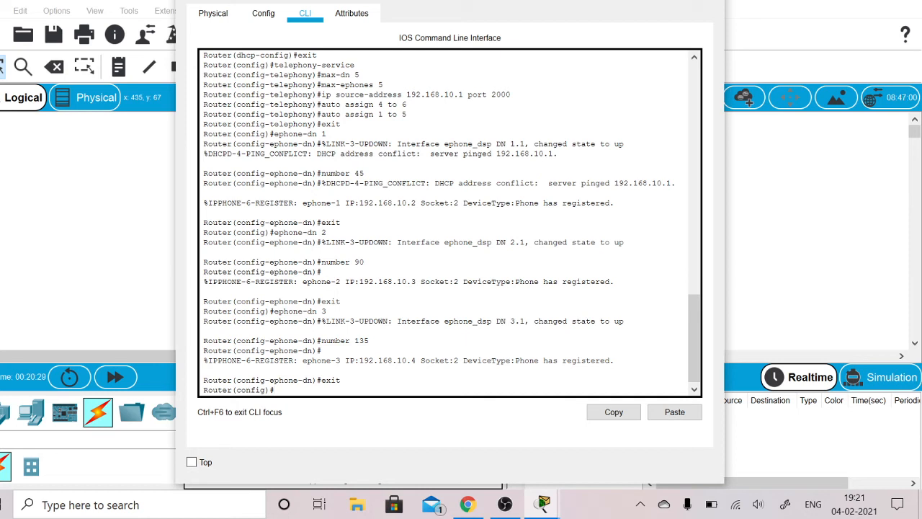
pyautogui.write('ephone-dn 4')
pyautogui.press('Return')
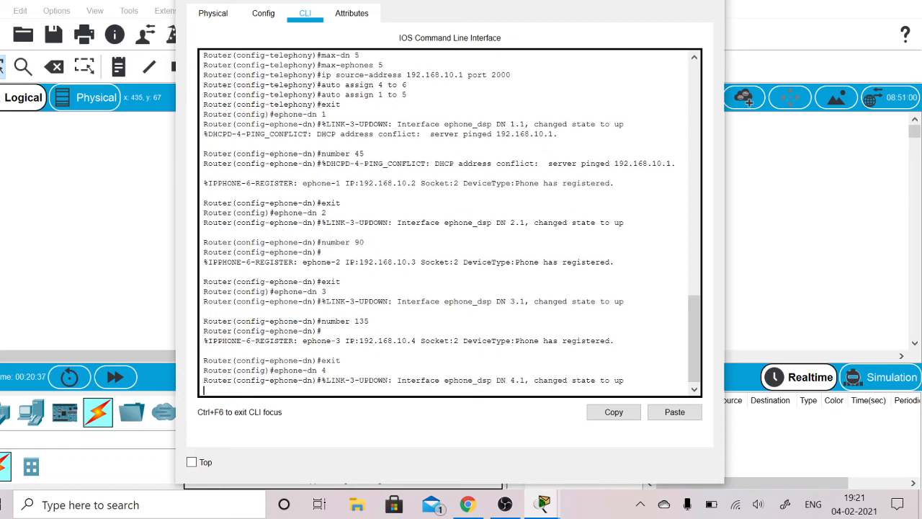
# - Assign extension 180 to the fourth directory entry with number 180, and close Router0's window
pyautogui.press('Return')
pyautogui.write('number')
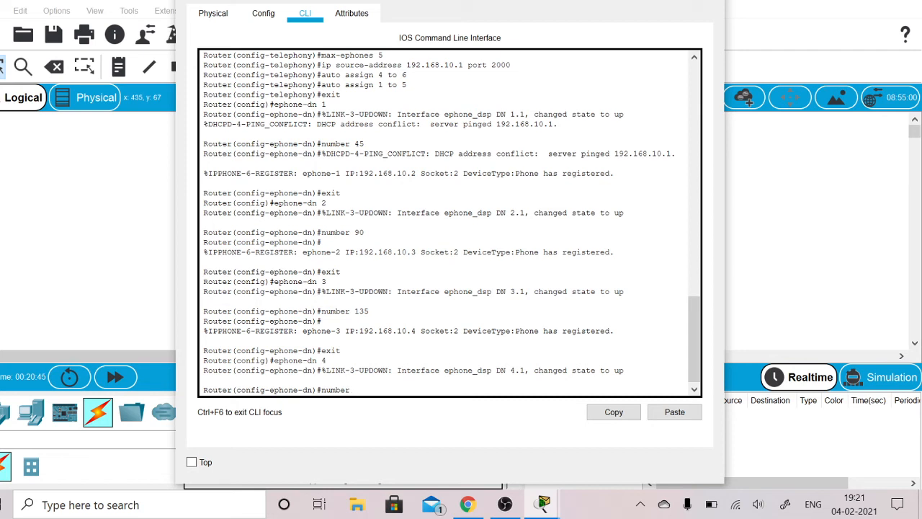
pyautogui.write('180')
pyautogui.press('Return')
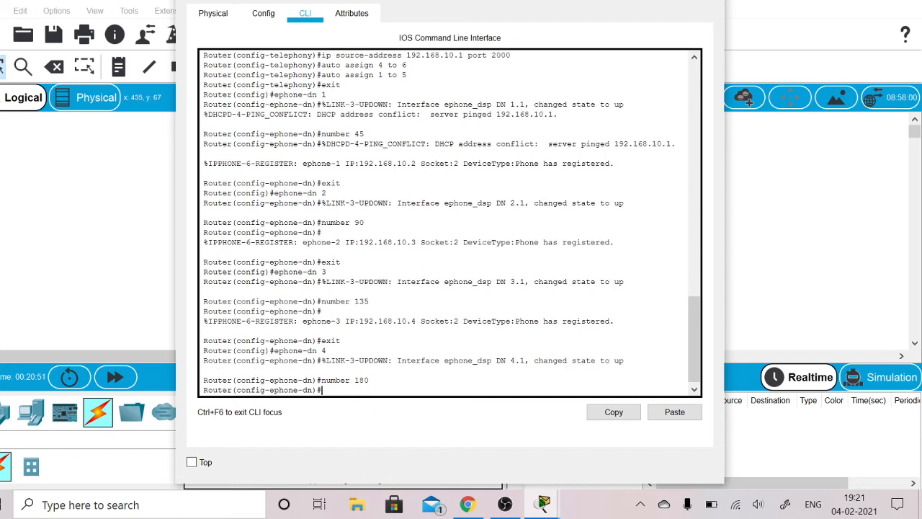
pyautogui.click(712, 1)
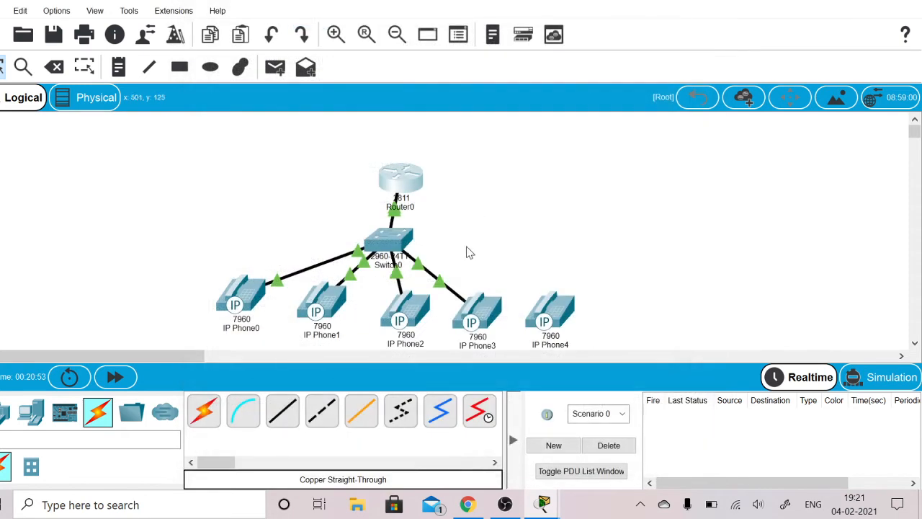
# - Fast-forward the simulation time and check the line details of IP Phone3
pyautogui.moveTo(304, 323)
pyautogui.moveTo(472, 317)
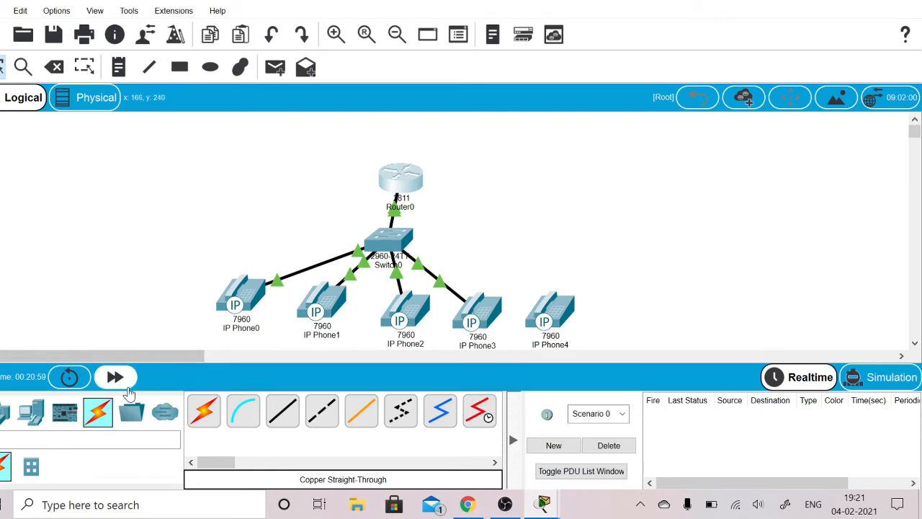
pyautogui.click(125, 385)
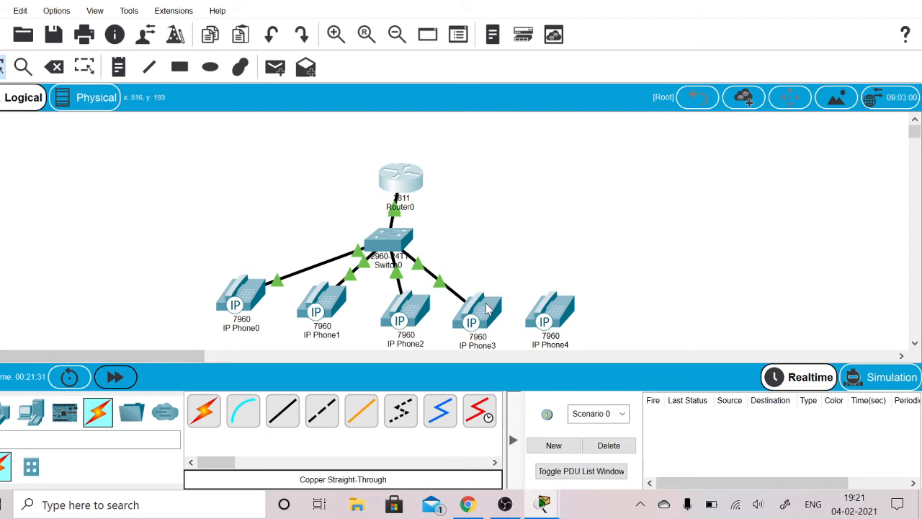
pyautogui.moveTo(487, 307)
pyautogui.moveTo(461, 324)
# - Connect IP Phone4's PC port to Switch0's FastEthernet0/6 port with a copper straight-through cable
pyautogui.click(282, 410)
pyautogui.click(566, 314)
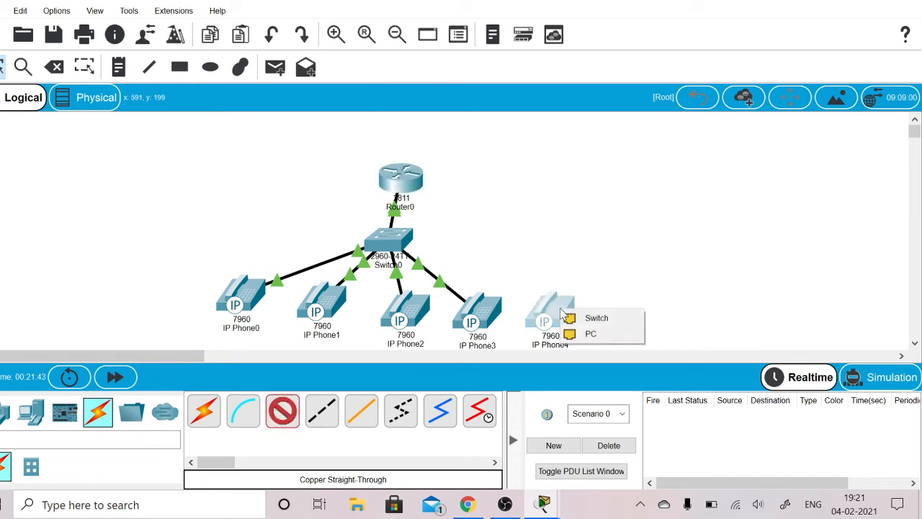
pyautogui.click(574, 333)
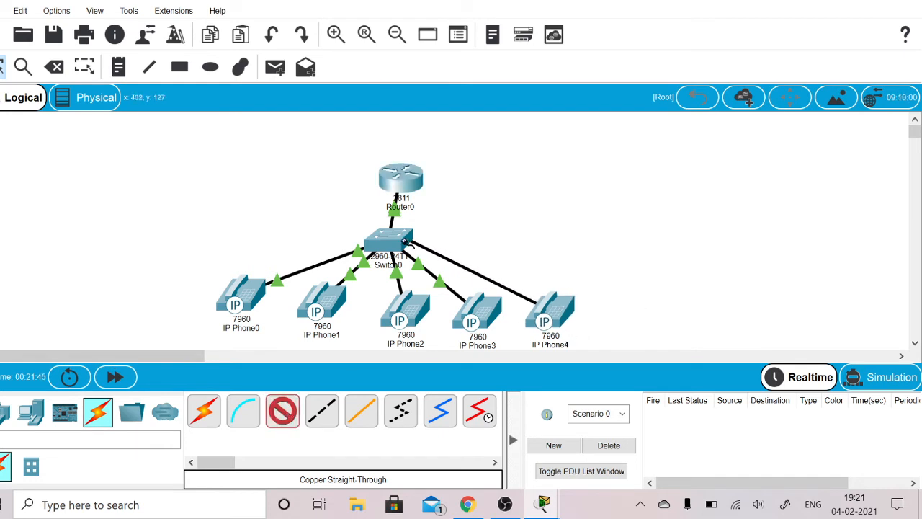
pyautogui.click(397, 239)
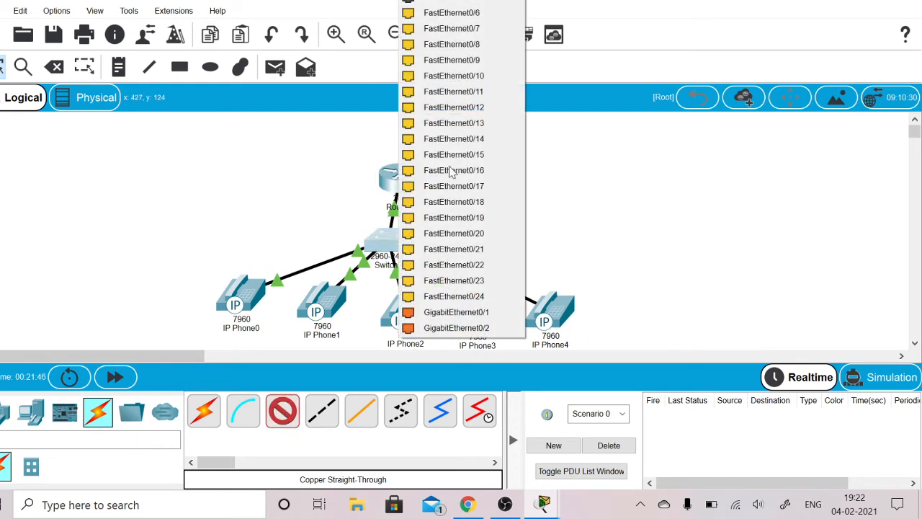
pyautogui.click(470, 13)
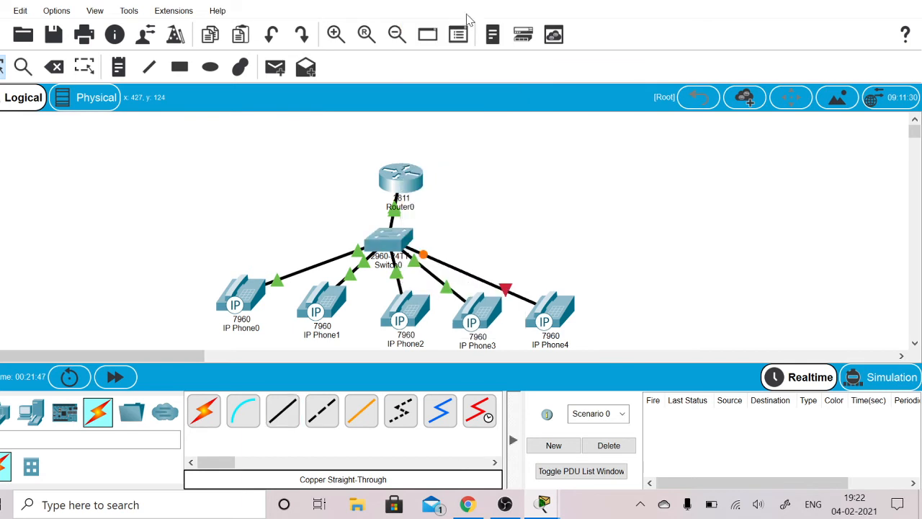
# - Plug the power adapter into IP Phone4 in its physical device view, and close the phone's window
pyautogui.click(541, 308)
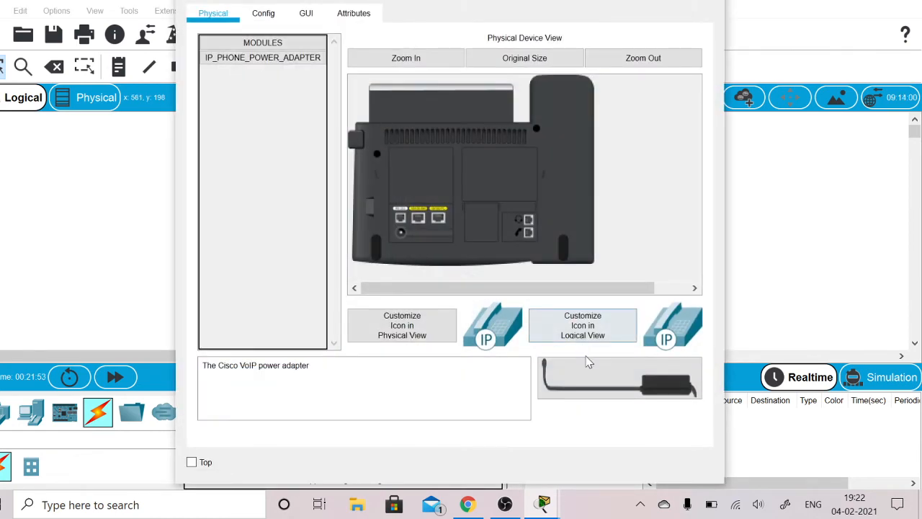
pyautogui.moveTo(588, 369); pyautogui.dragTo(403, 240)
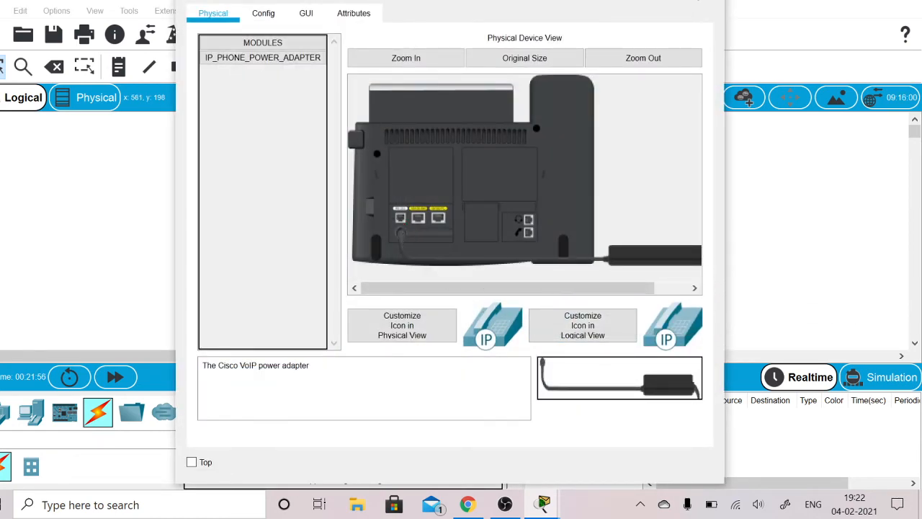
pyautogui.click(707, 1)
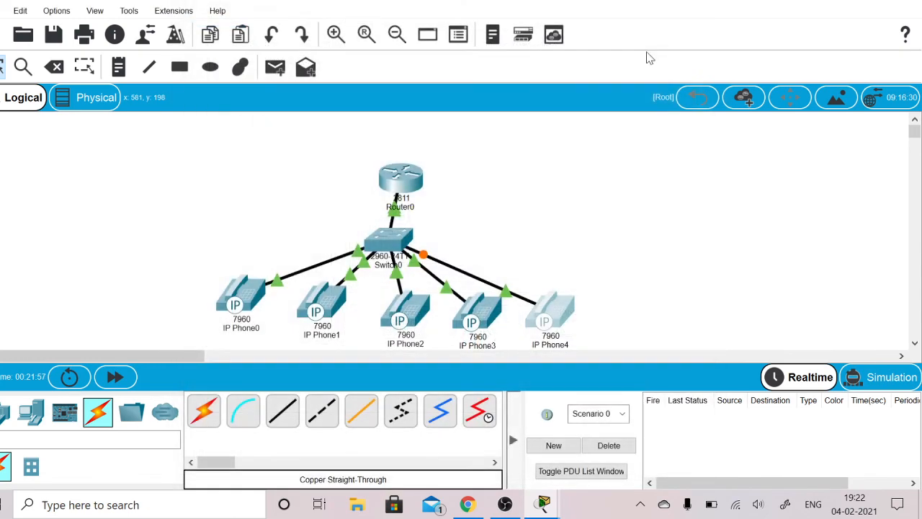
# - In Router0's command line, leave the fourth directory entry with exit and define the fifth entry with ephone-dn 5
pyautogui.click(411, 189)
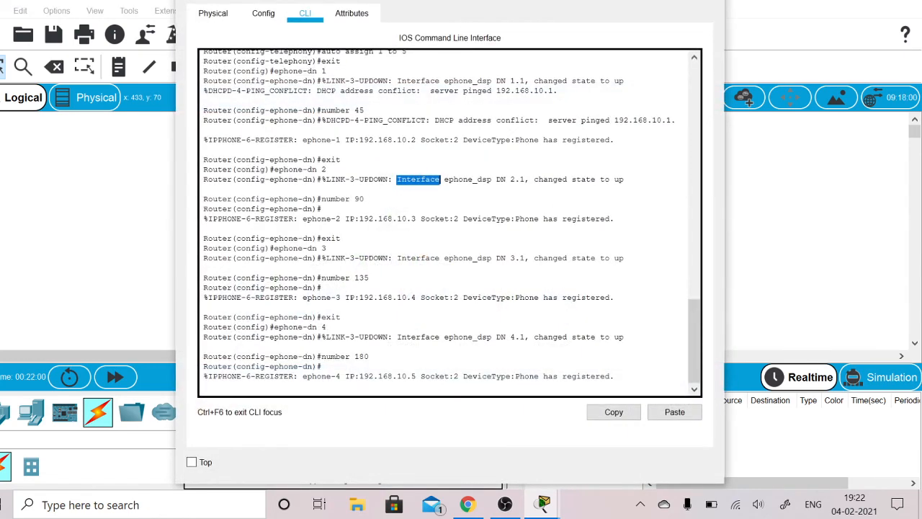
pyautogui.press('Return')
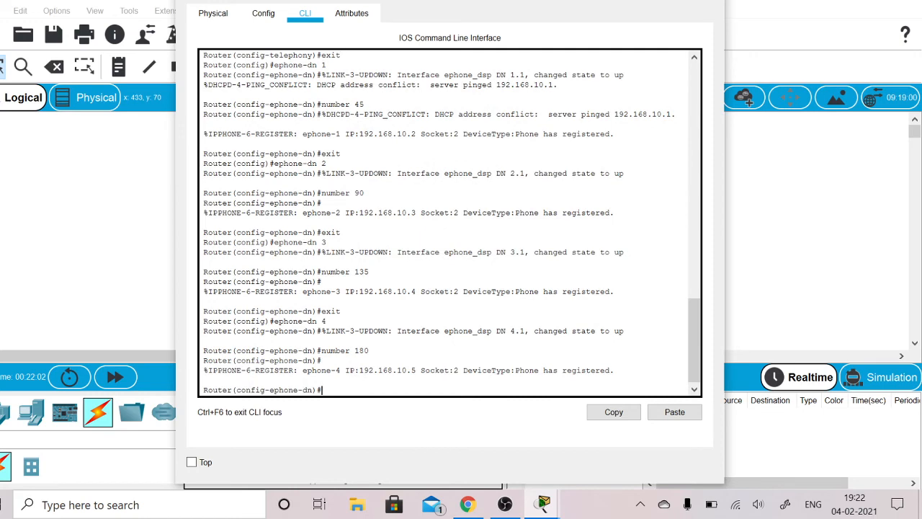
pyautogui.write('exit')
pyautogui.press('Return')
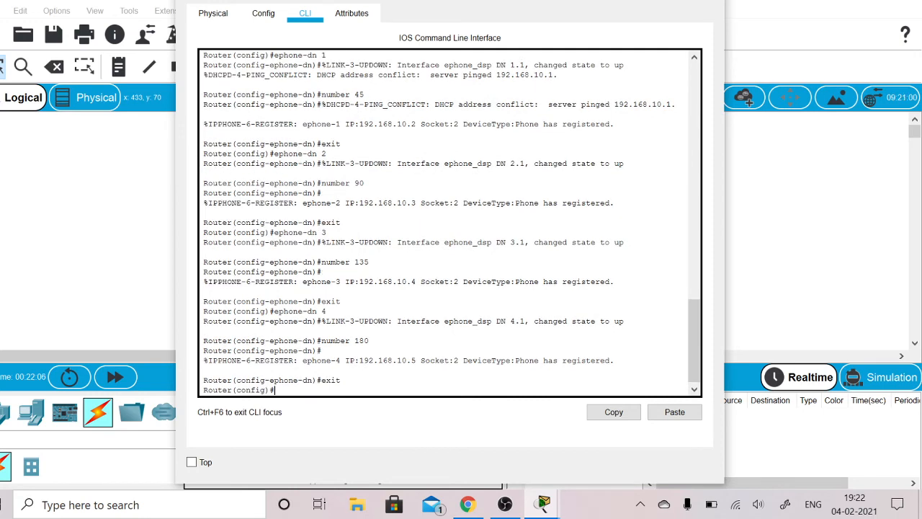
pyautogui.write('ephone-')
pyautogui.write('dn 5')
pyautogui.press('Return')
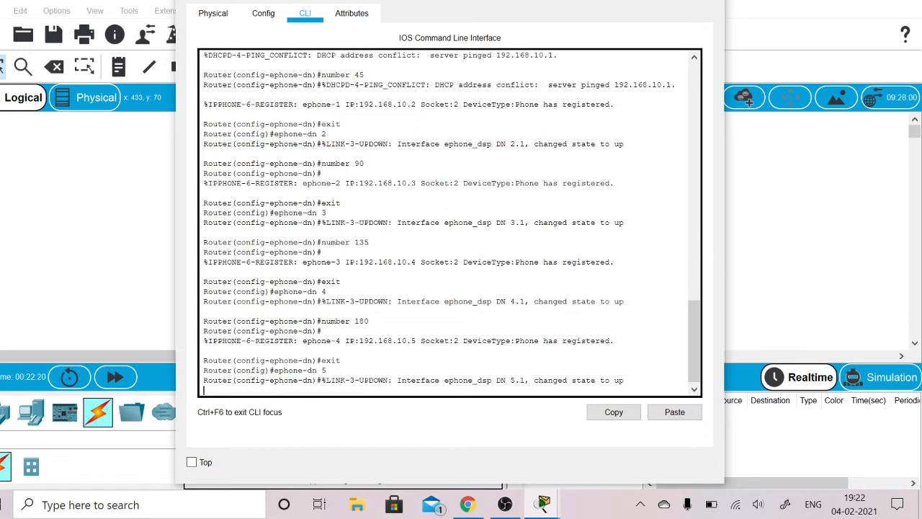
# - Assign extension 225 to the fifth directory entry with number 225, close Router0's window, and fast-forward the simulation time
pyautogui.press('Return')
pyautogui.write('number')
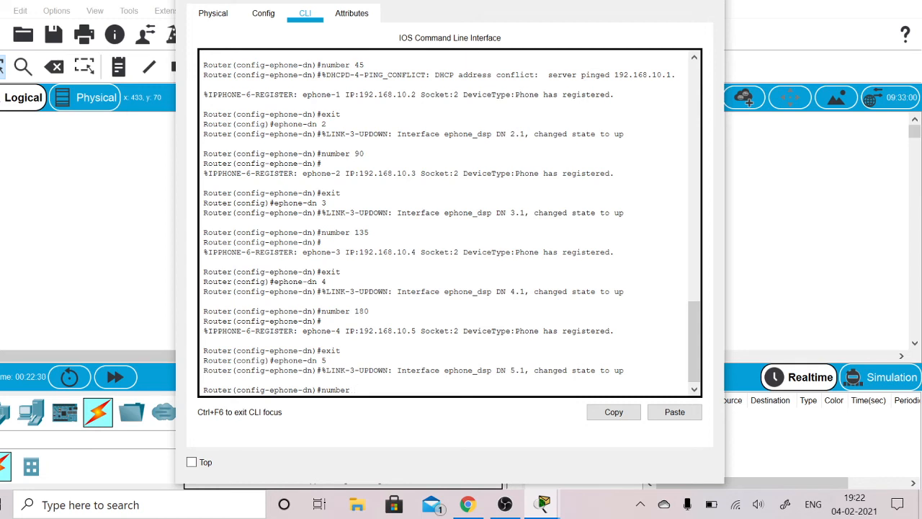
pyautogui.write('225')
pyautogui.press('Return')
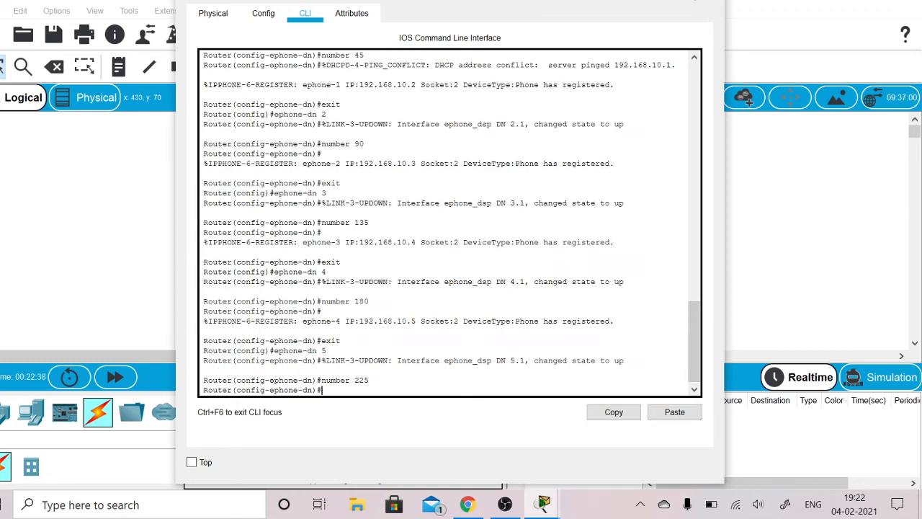
pyautogui.click(702, 2)
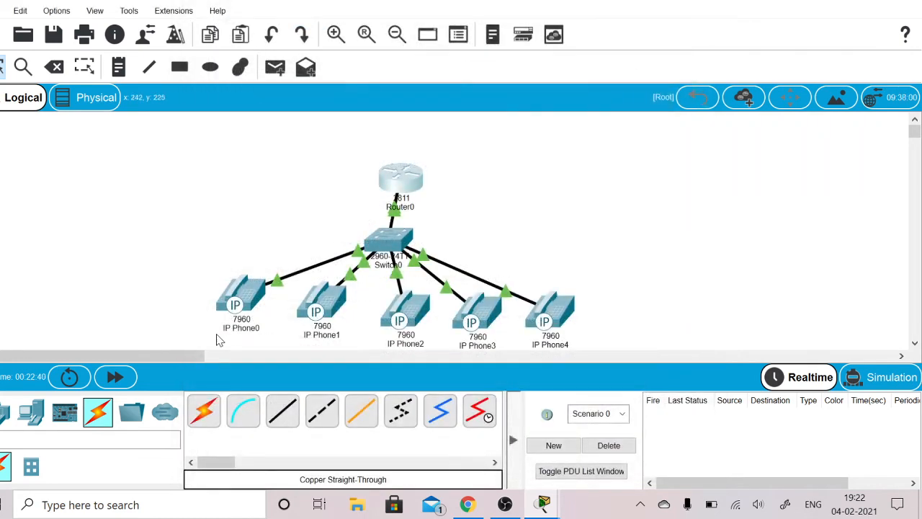
pyautogui.click(104, 375)
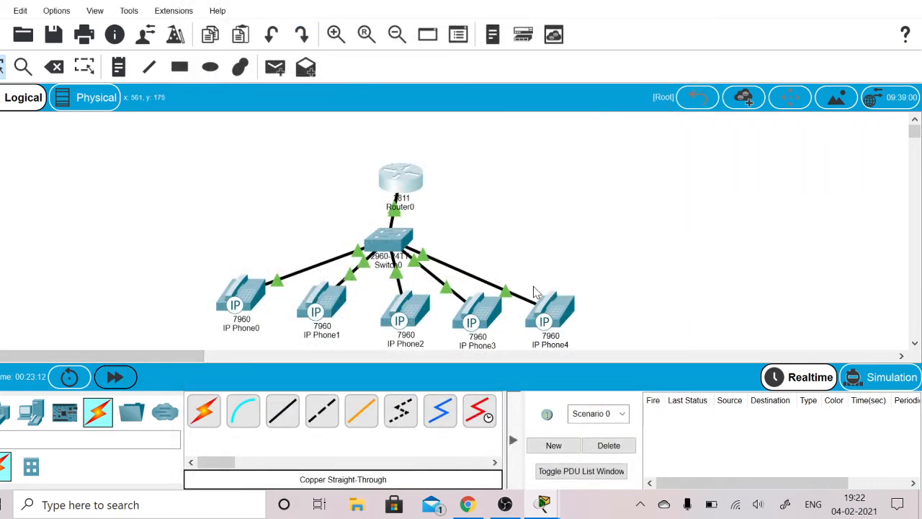
pyautogui.moveTo(545, 311)
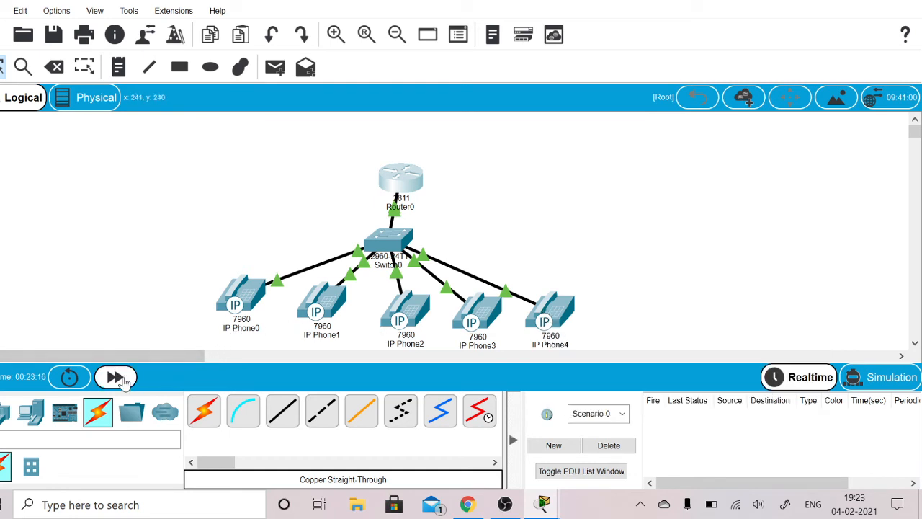
# - Check IP Phone4's port and line details after fast-forwarding the simulation, and close the open IP Phone1 window
pyautogui.click(119, 379)
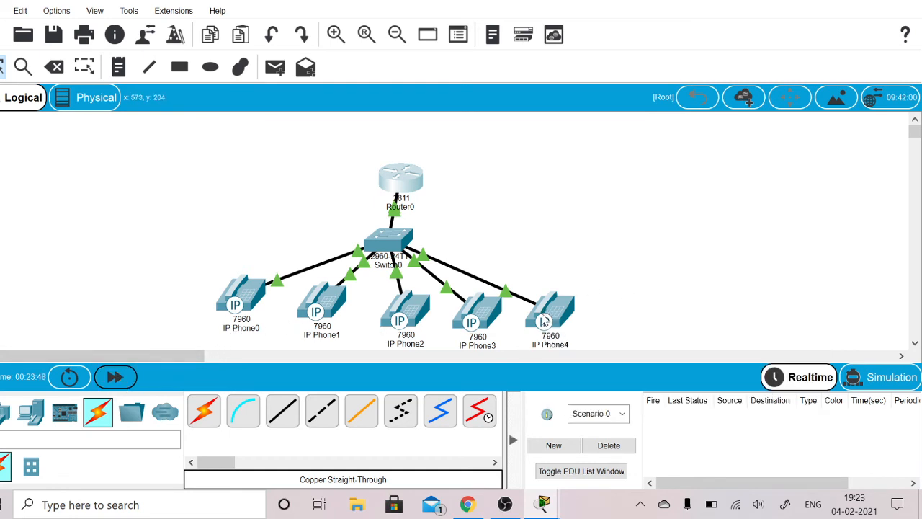
pyautogui.moveTo(545, 321)
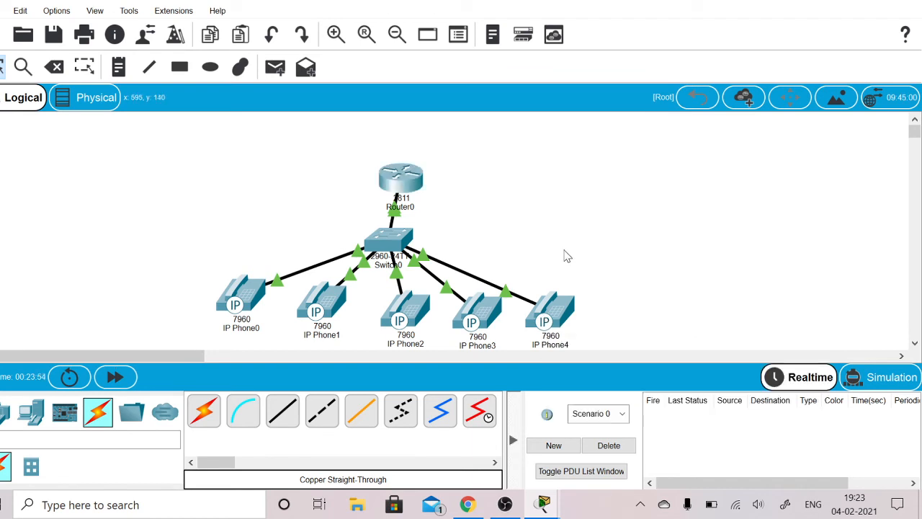
pyautogui.moveTo(567, 307)
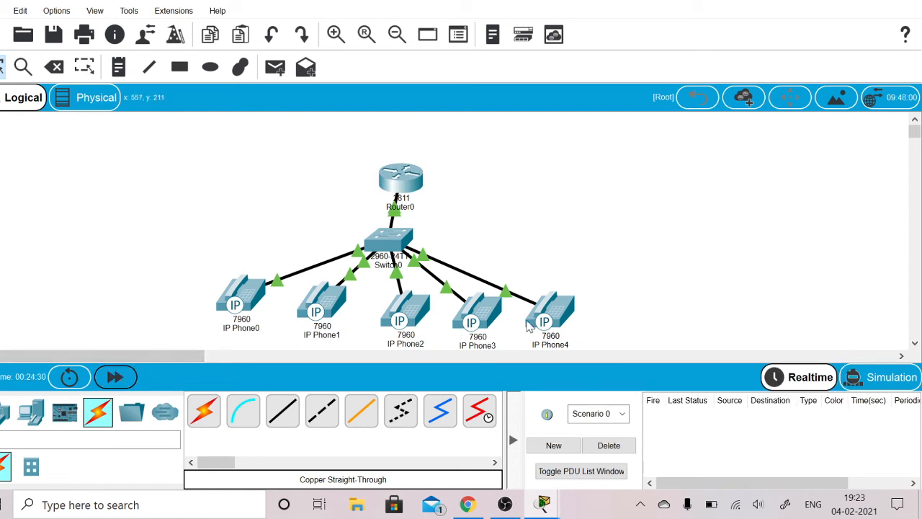
pyautogui.moveTo(542, 326)
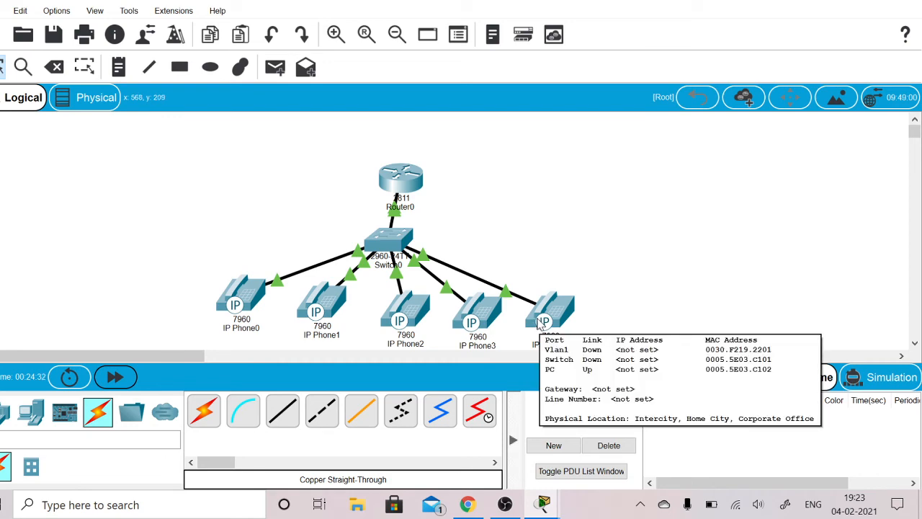
pyautogui.moveTo(545, 504)
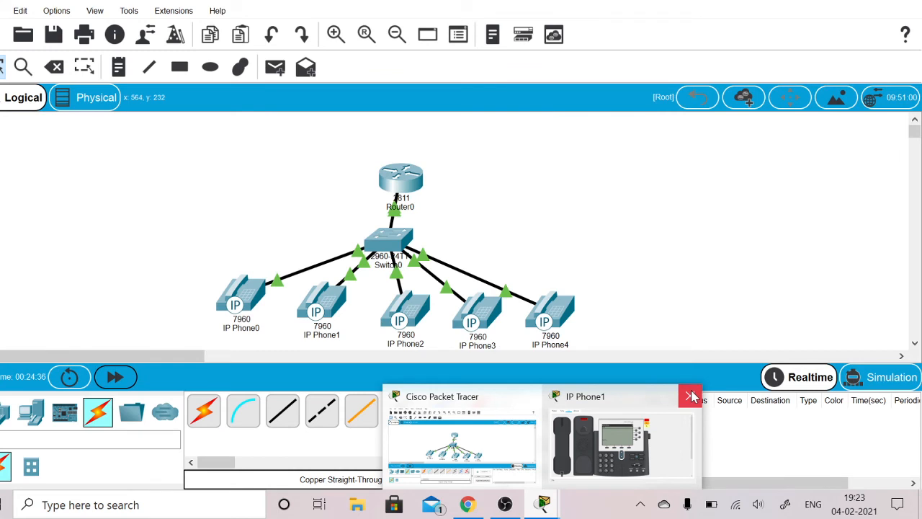
pyautogui.click(692, 396)
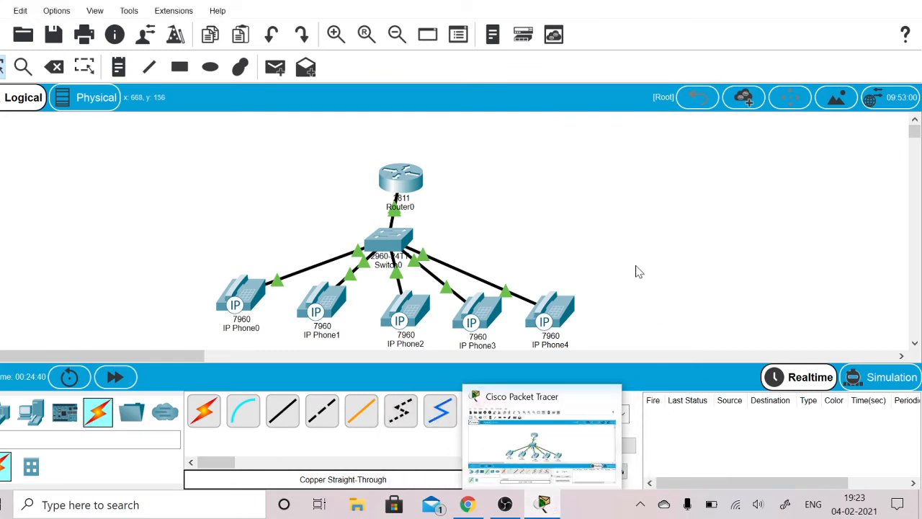
# - Leave the fifth directory entry with exit in Router0's command line, close its window, and fast-forward the simulation time
pyautogui.click(422, 187)
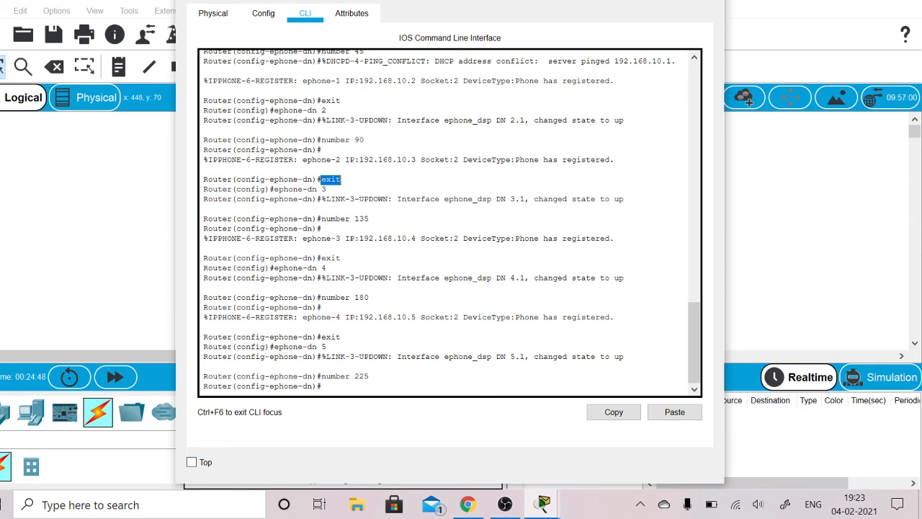
pyautogui.click(331, 180)
pyautogui.write('exit')
pyautogui.press('Return')
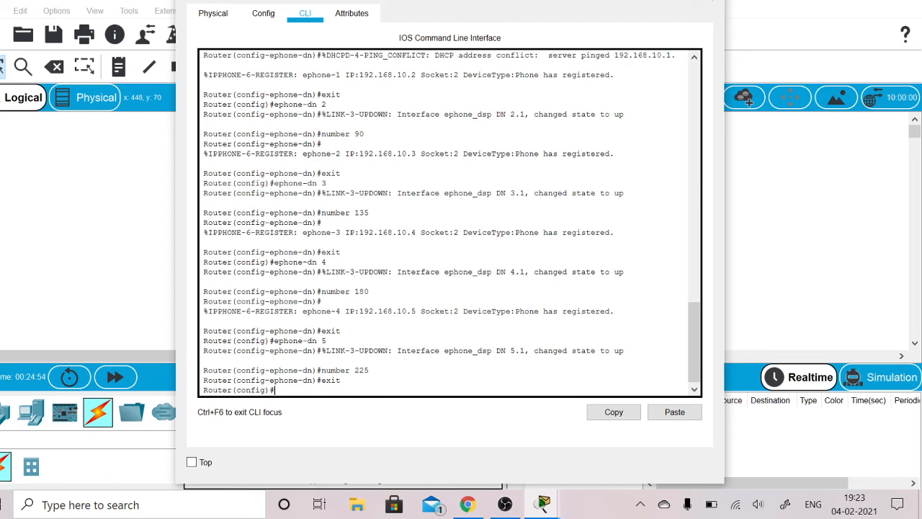
pyautogui.click(711, 1)
pyautogui.click(120, 380)
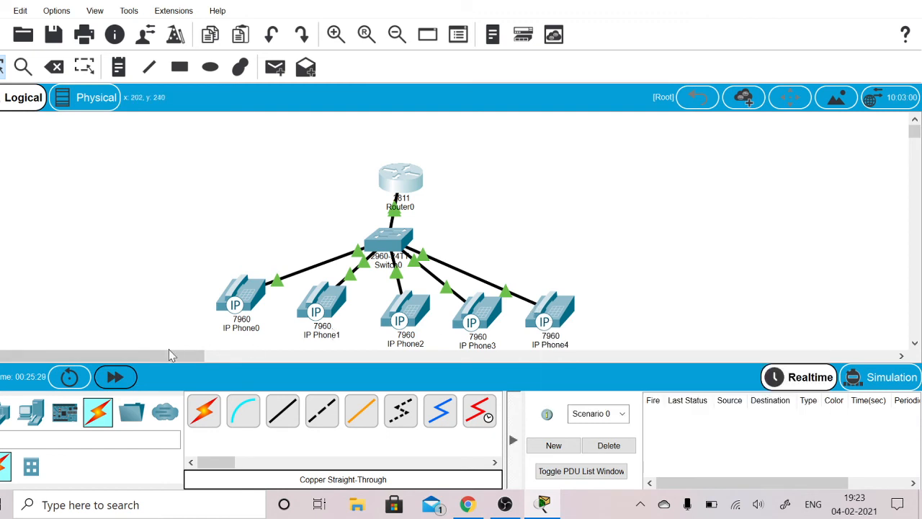
pyautogui.click(113, 377)
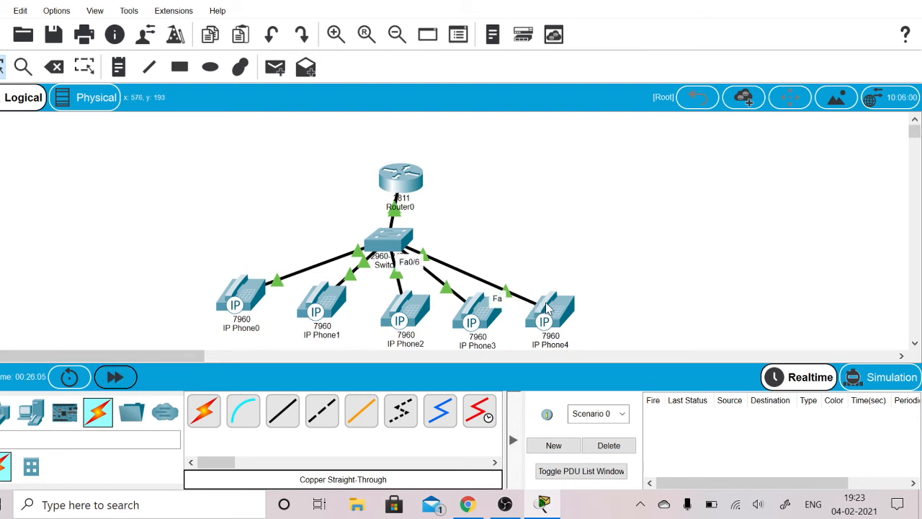
pyautogui.moveTo(550, 309)
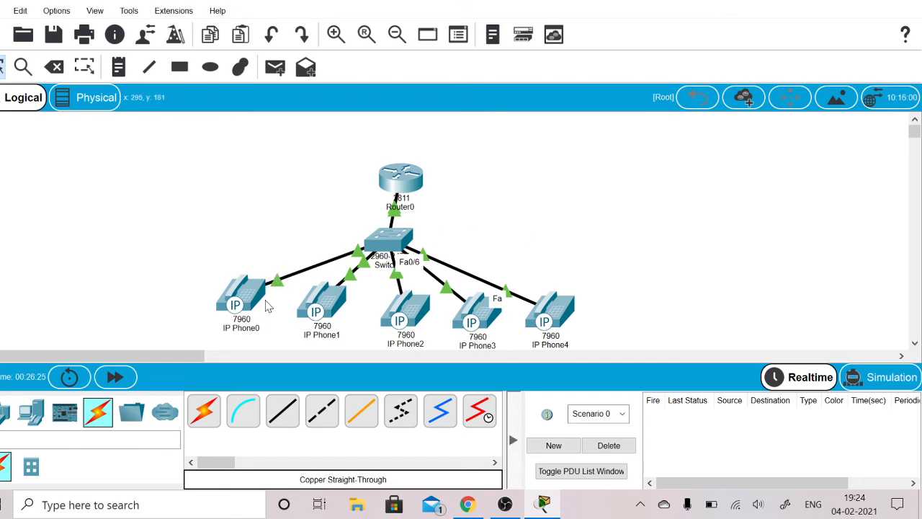
# - Rename the workspace labels of IP Phone0 to 45 and IP Phone1 to 90
pyautogui.doubleClick(247, 331)
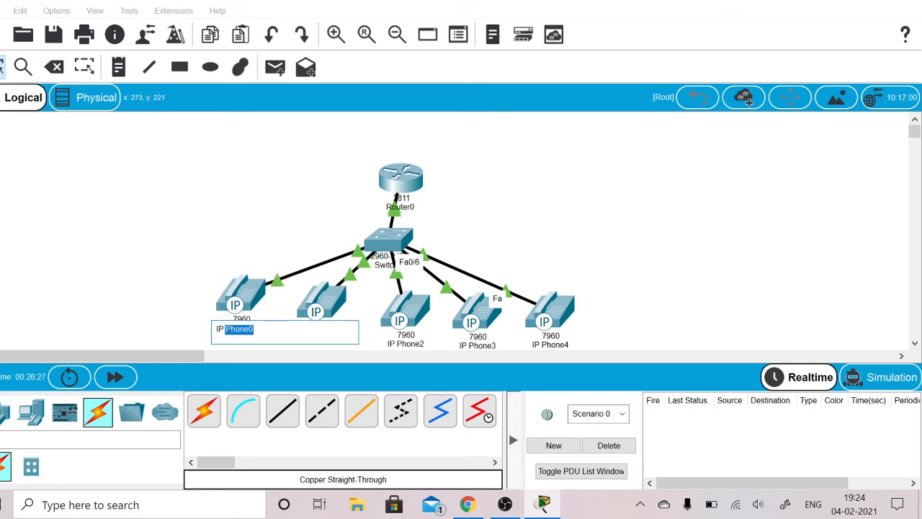
pyautogui.press('BackSpace')
pyautogui.click(120, 247)
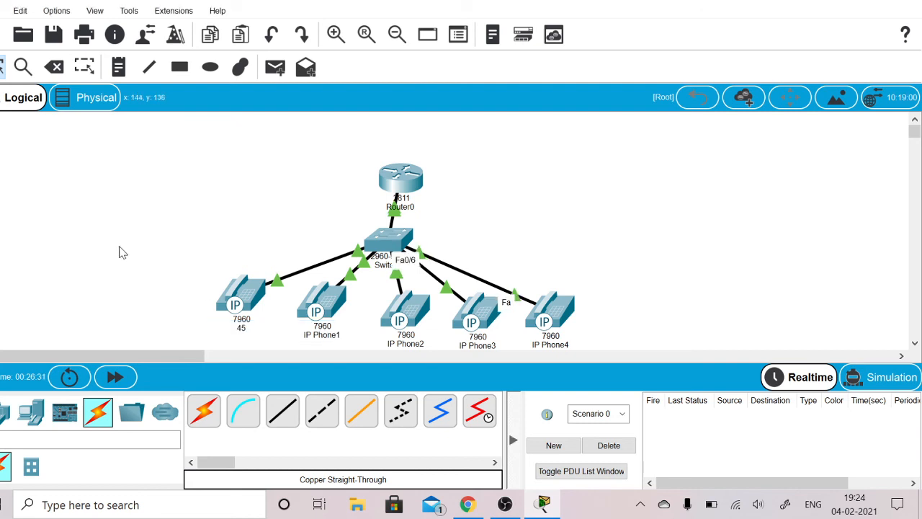
pyautogui.doubleClick(334, 338)
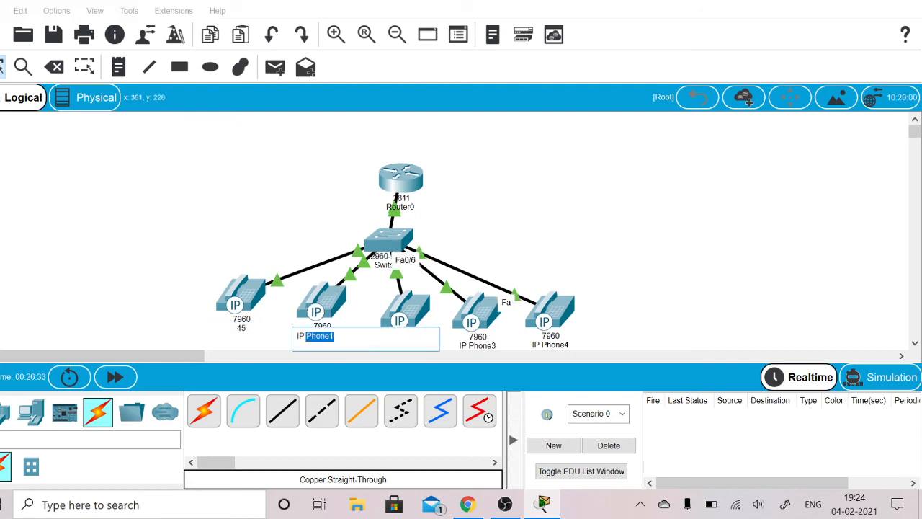
pyautogui.press('BackSpace')
pyautogui.write('90')
pyautogui.click(244, 344)
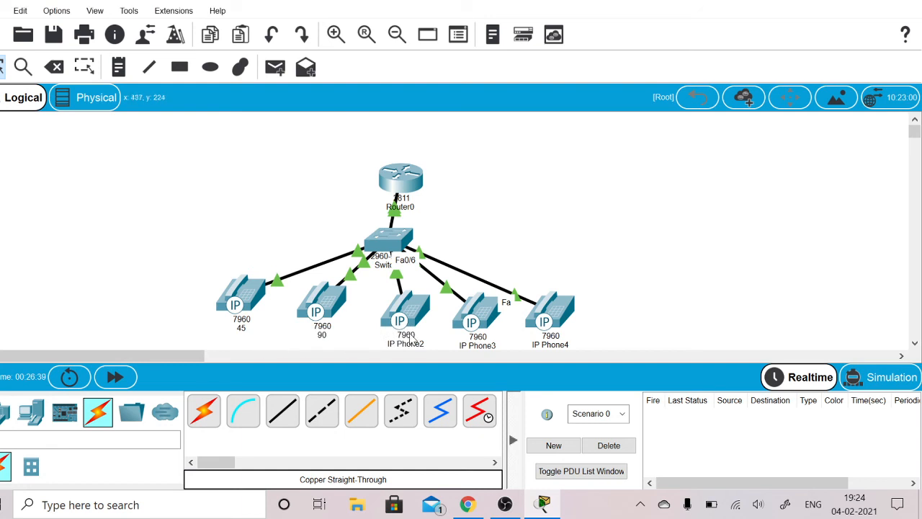
# - Rename the workspace labels of IP Phone2 to 135 and IP Phone3 to 180
pyautogui.doubleClick(409, 344)
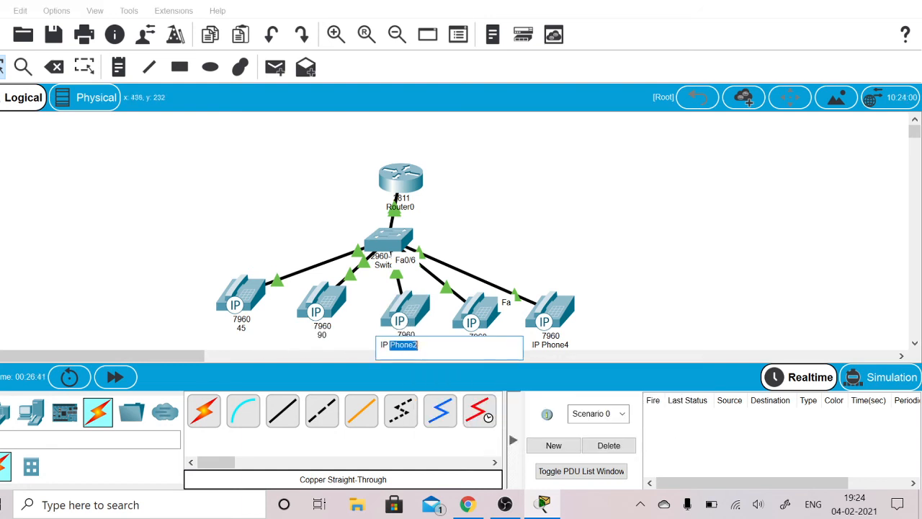
pyautogui.press('BackSpace')
pyautogui.click(550, 245)
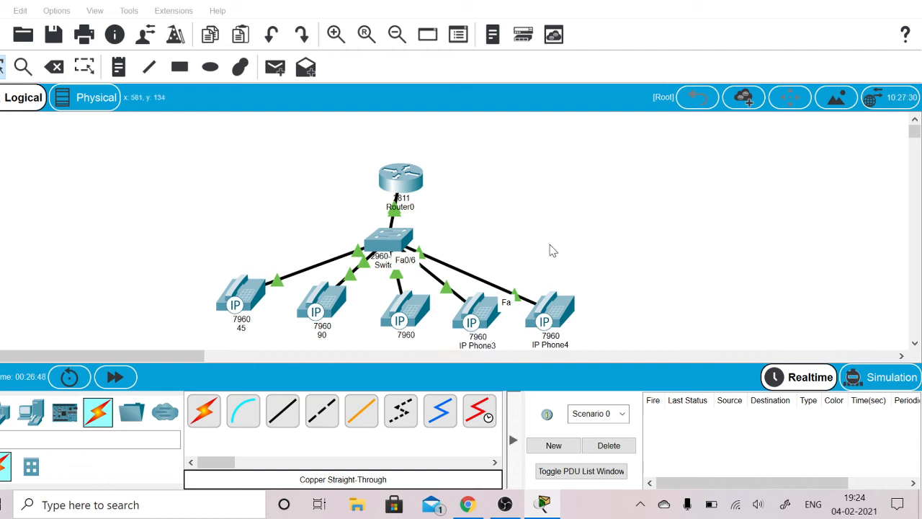
pyautogui.doubleClick(483, 346)
pyautogui.press('BackSpace')
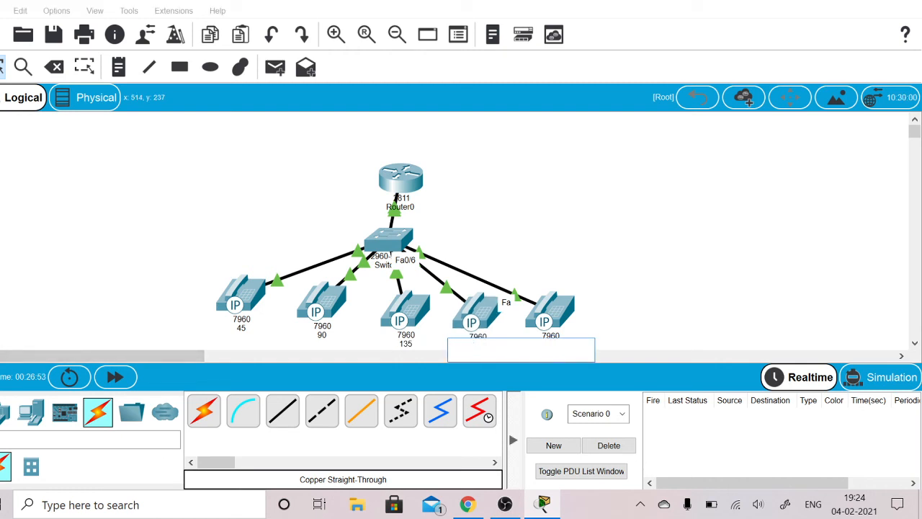
pyautogui.write('180')
pyautogui.click(616, 297)
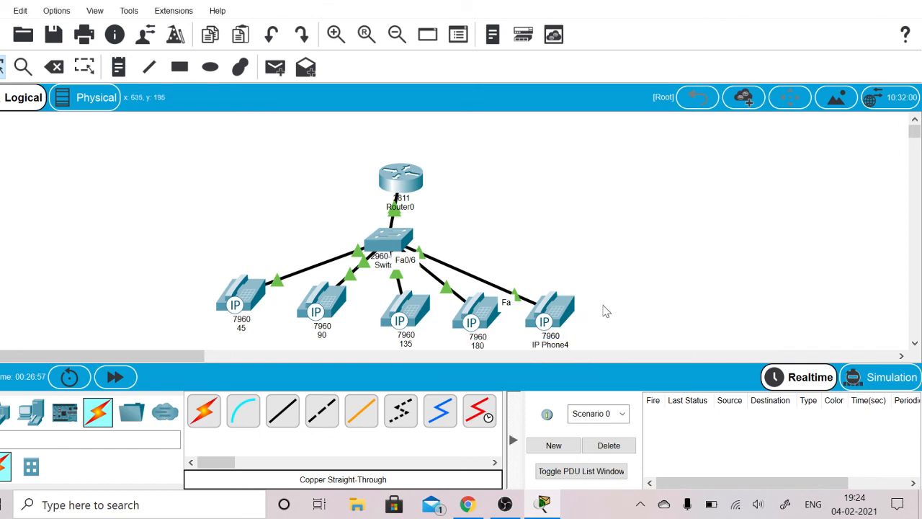
# - Rename the workspace label of IP Phone4 to 225
pyautogui.doubleClick(563, 346)
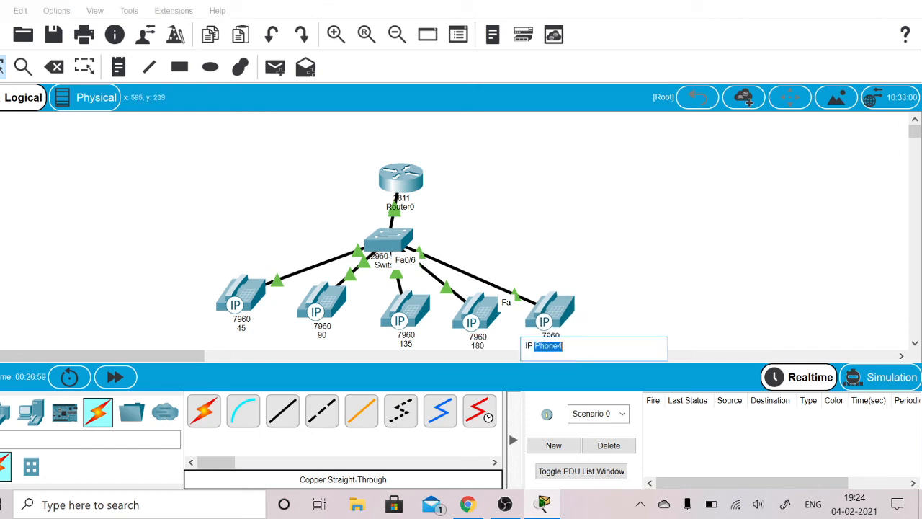
pyautogui.press('BackSpace')
pyautogui.write('225')
pyautogui.click(625, 305)
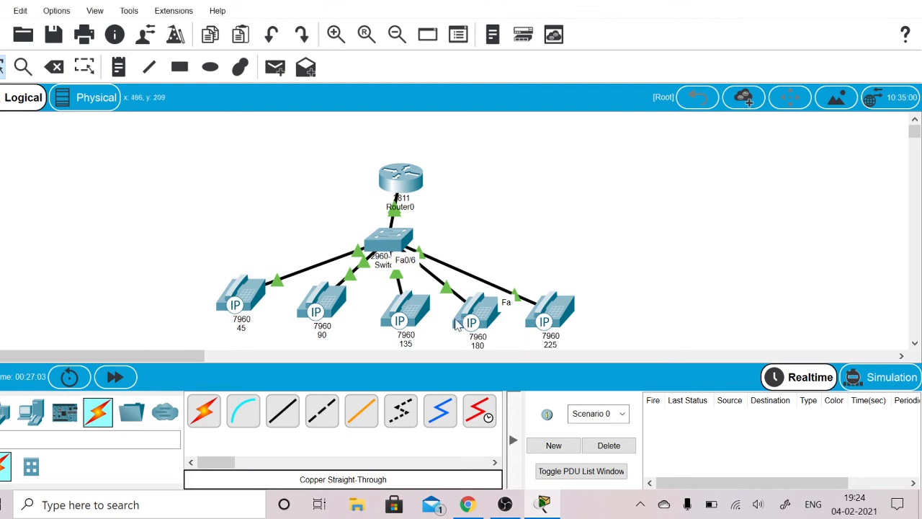
# - Open the GUI view of phone 135, dismissing the image customization dialog without changes
pyautogui.click(408, 321)
pyautogui.click(407, 318)
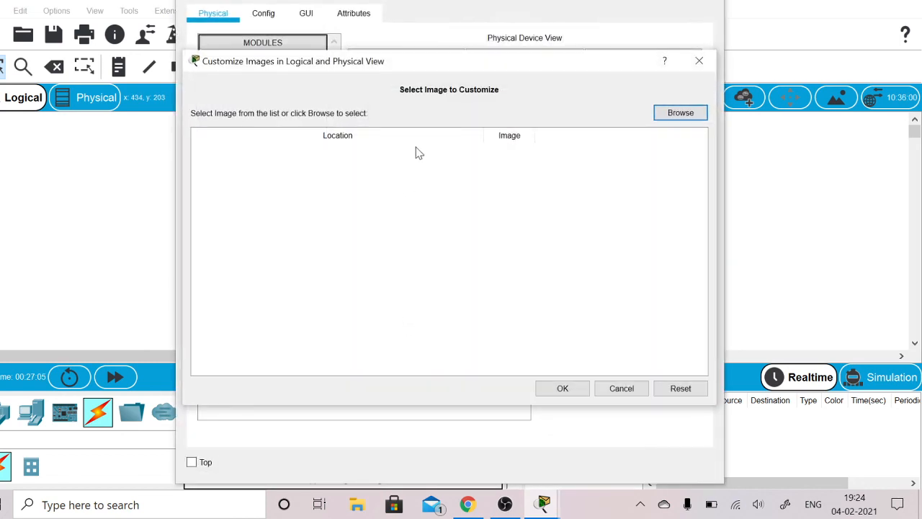
pyautogui.click(307, 20)
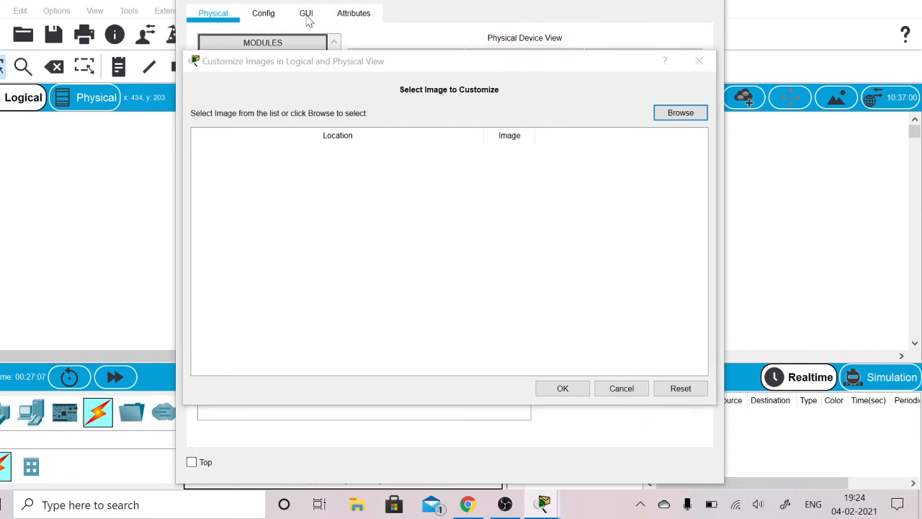
pyautogui.click(276, 19)
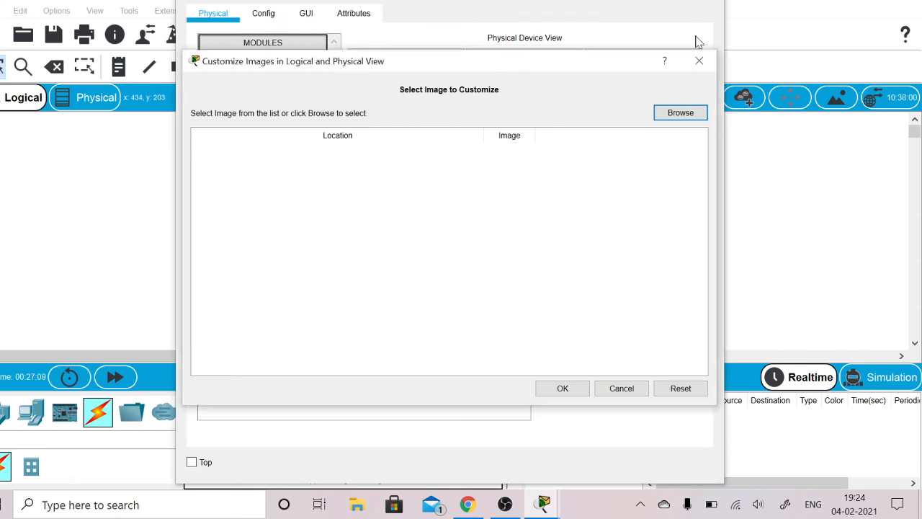
pyautogui.click(702, 63)
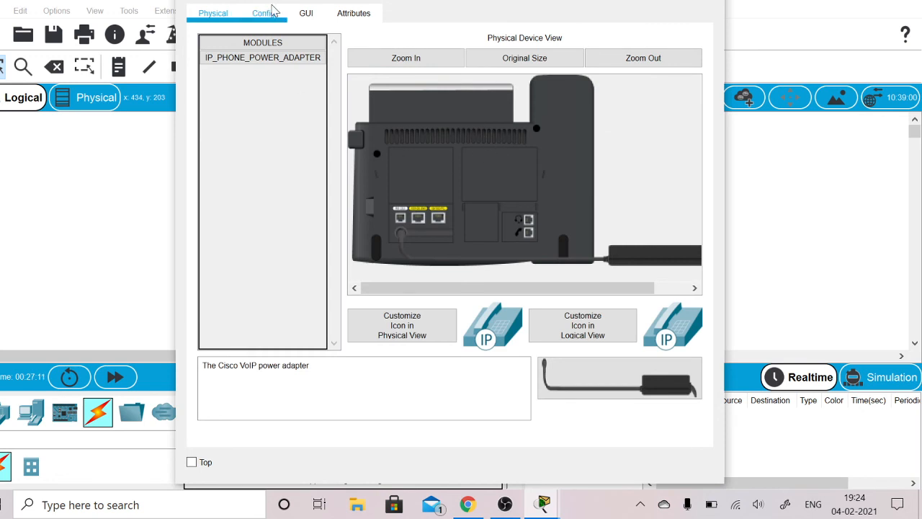
pyautogui.click(301, 14)
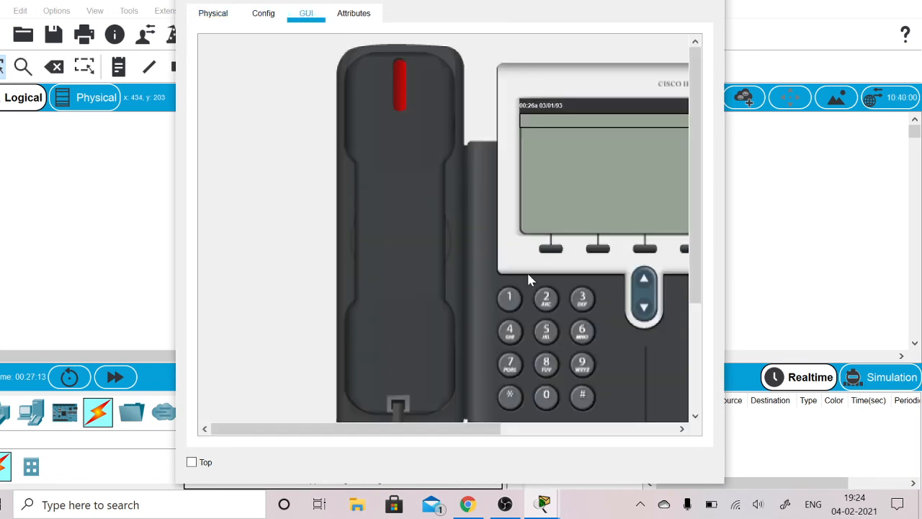
# - Lift phone 135's handset and call extension 45, and check the incoming call on phone 45
pyautogui.click(431, 284)
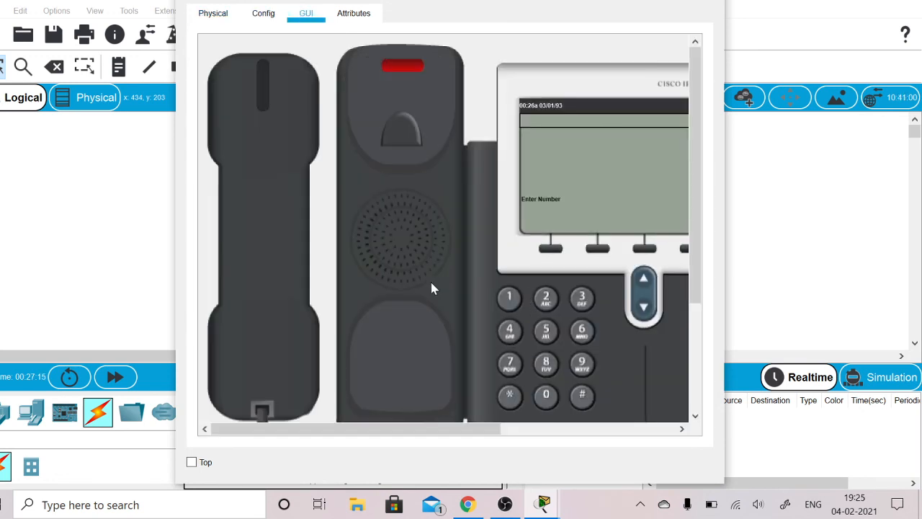
pyautogui.click(516, 331)
pyautogui.click(551, 332)
pyautogui.click(647, 0)
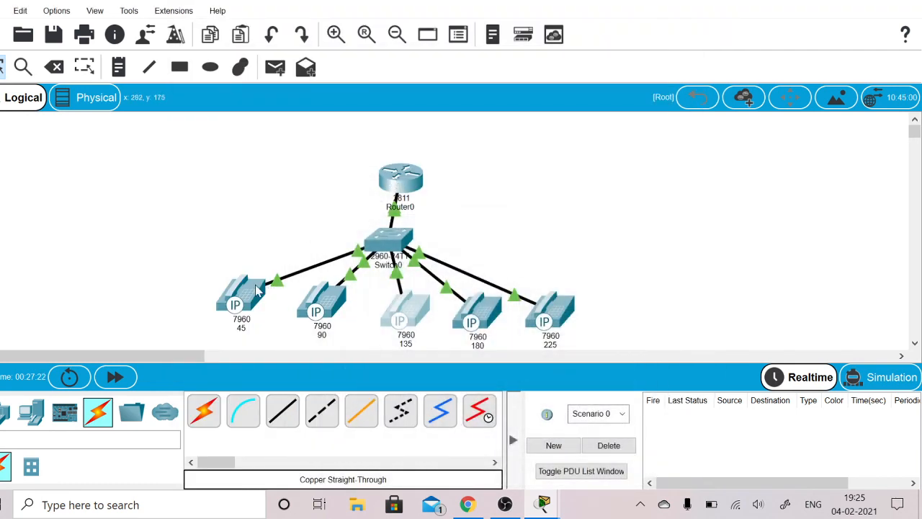
pyautogui.click(257, 288)
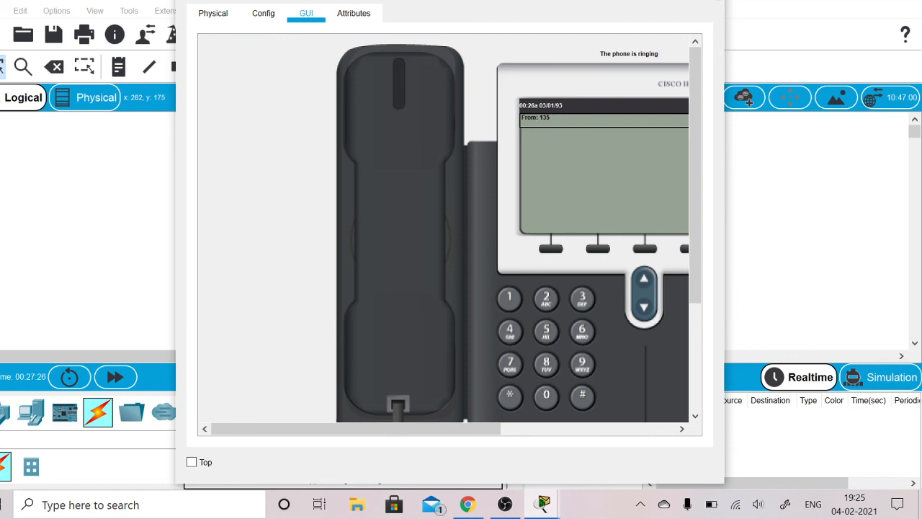
pyautogui.click(647, 0)
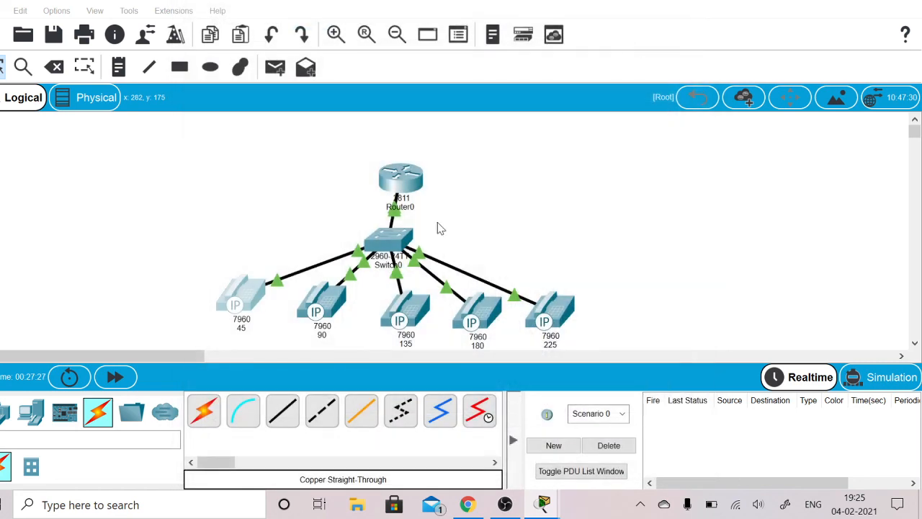
# - Hang up the call on phone 135, dial extension 90 from it, and close the phone's window
pyautogui.click(405, 317)
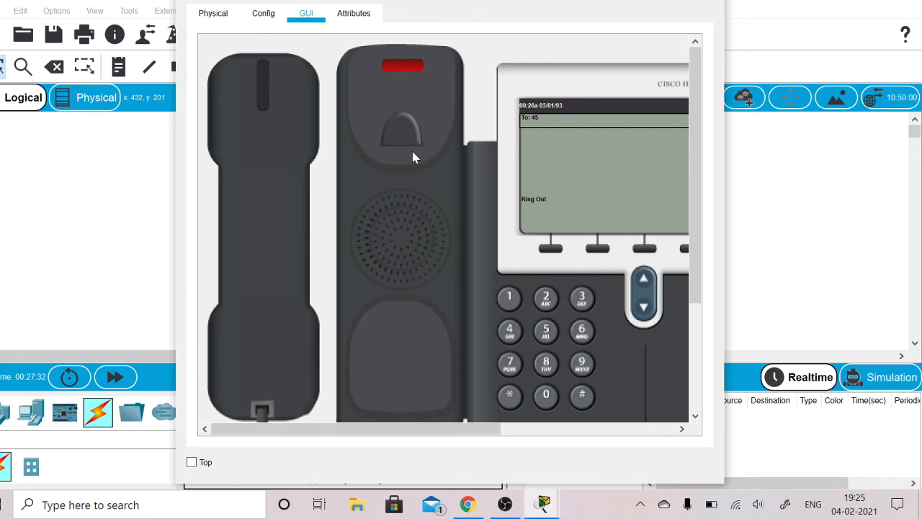
pyautogui.click(286, 199)
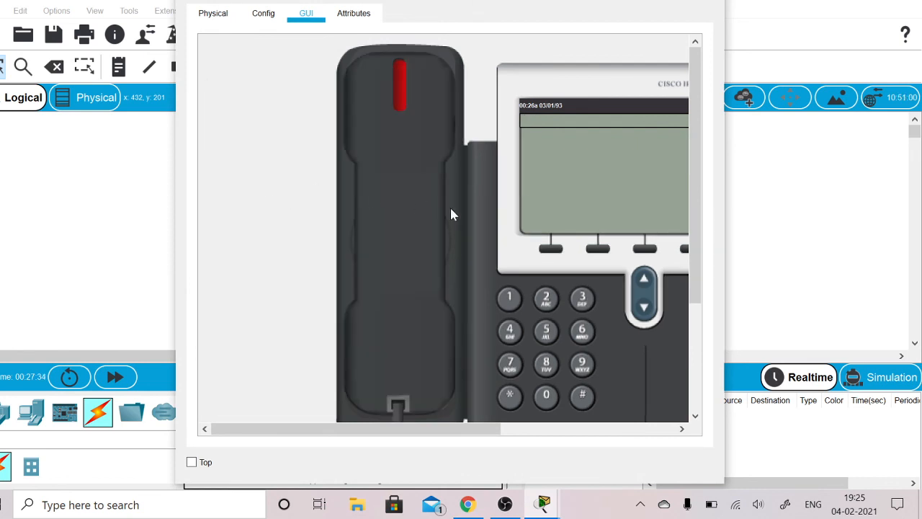
pyautogui.click(582, 364)
pyautogui.click(432, 292)
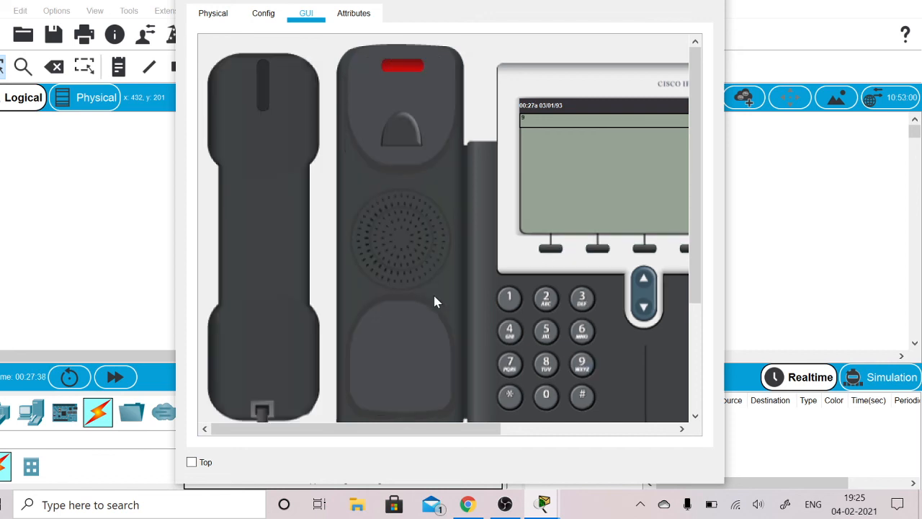
pyautogui.click(546, 395)
pyautogui.click(646, 1)
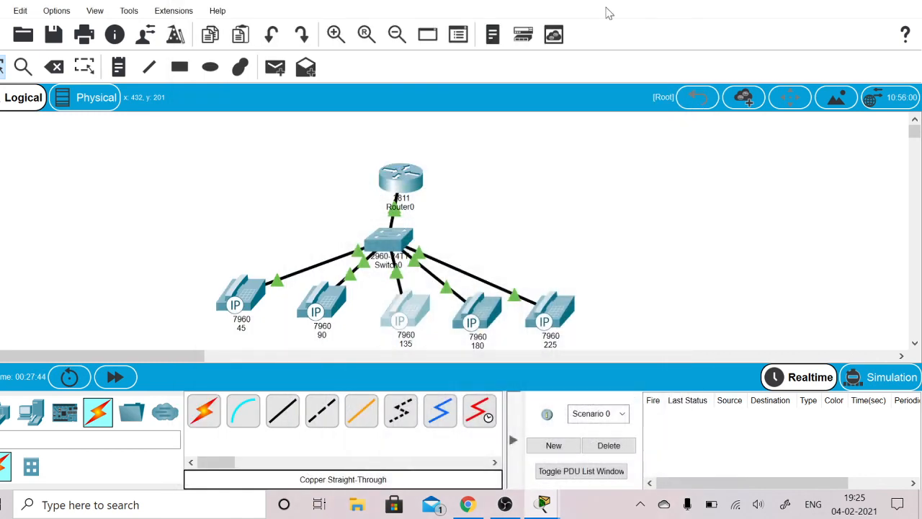
# - Check the incoming call on phone 90, close its window, and hang up the call on phone 135
pyautogui.click(325, 306)
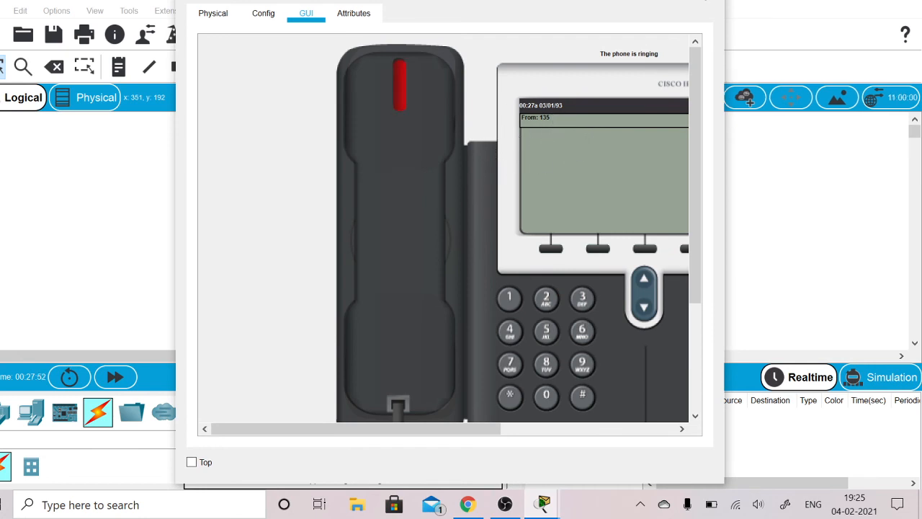
pyautogui.click(703, 1)
pyautogui.click(402, 309)
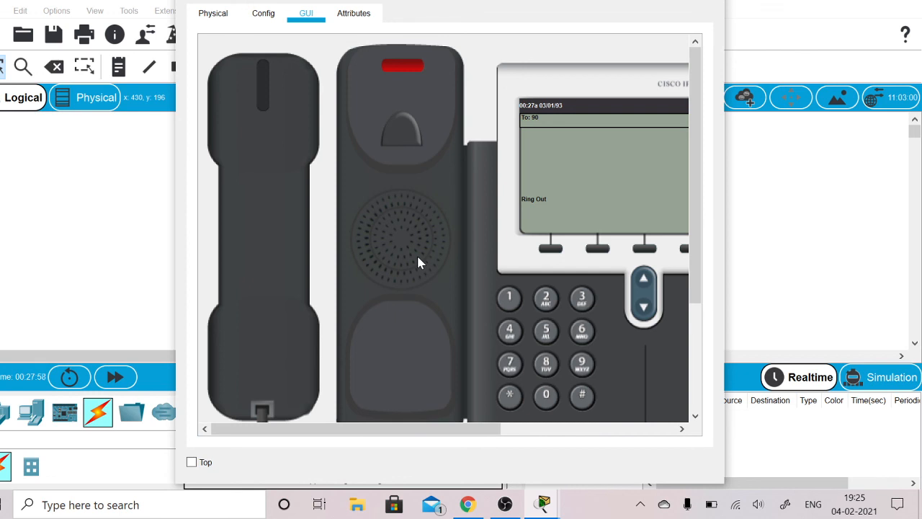
pyautogui.click(275, 255)
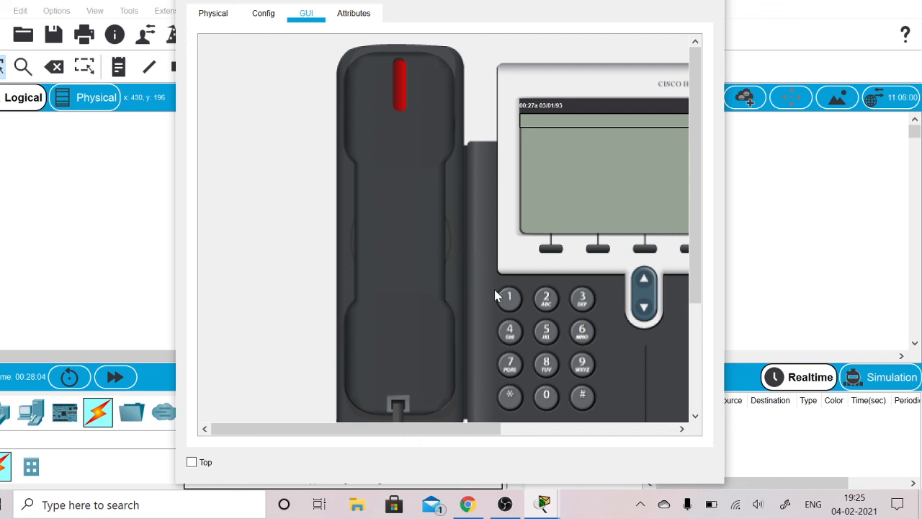
# - Lift phone 135's handset, dial extension 180 from it, and close the phone's window
pyautogui.click(395, 294)
pyautogui.click(508, 296)
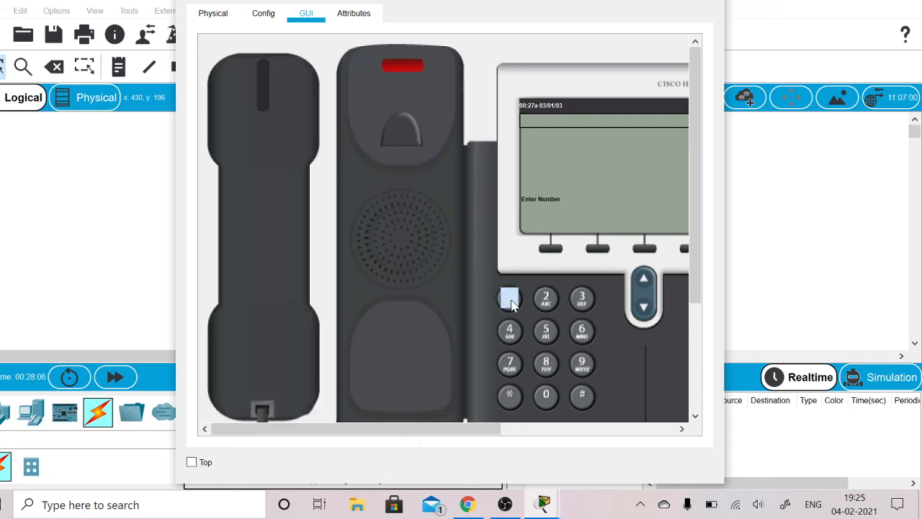
pyautogui.click(550, 365)
pyautogui.click(546, 394)
pyautogui.click(651, 0)
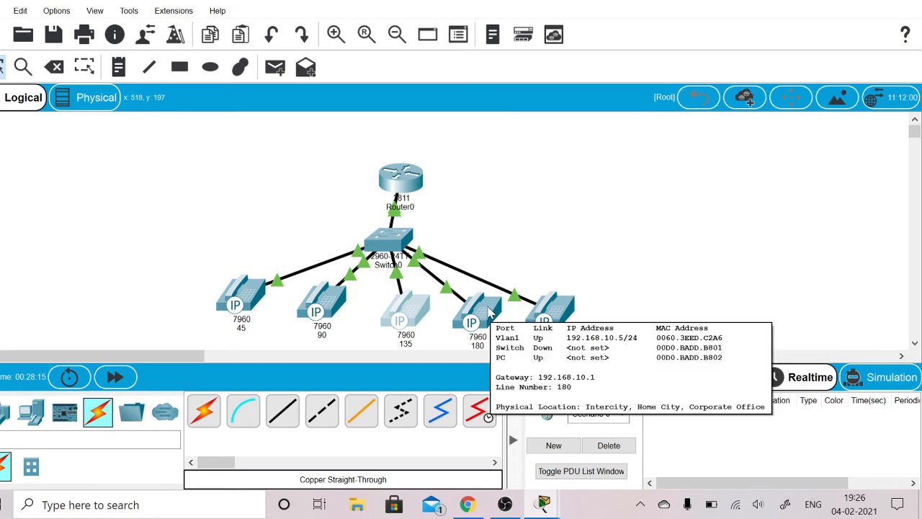
# - Open the GUI view of phone 180 to check for the incoming call from 135, and close the window
pyautogui.click(489, 311)
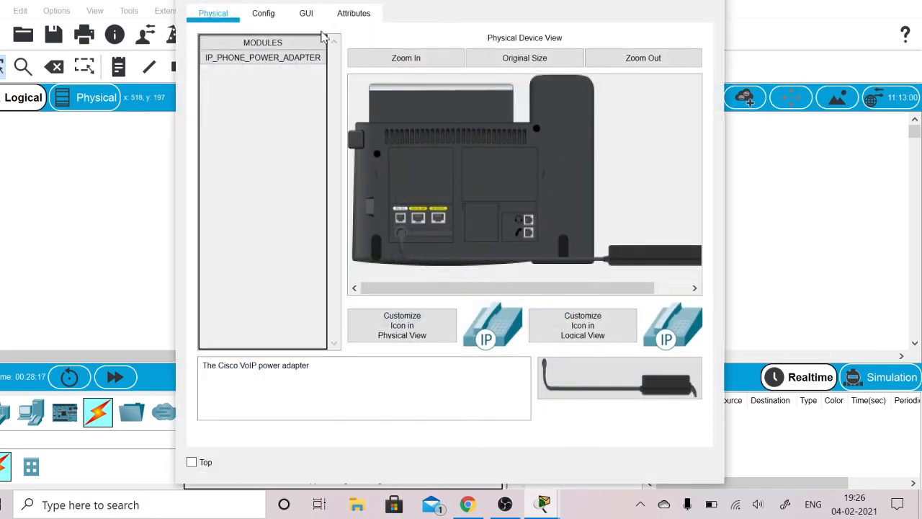
pyautogui.click(307, 15)
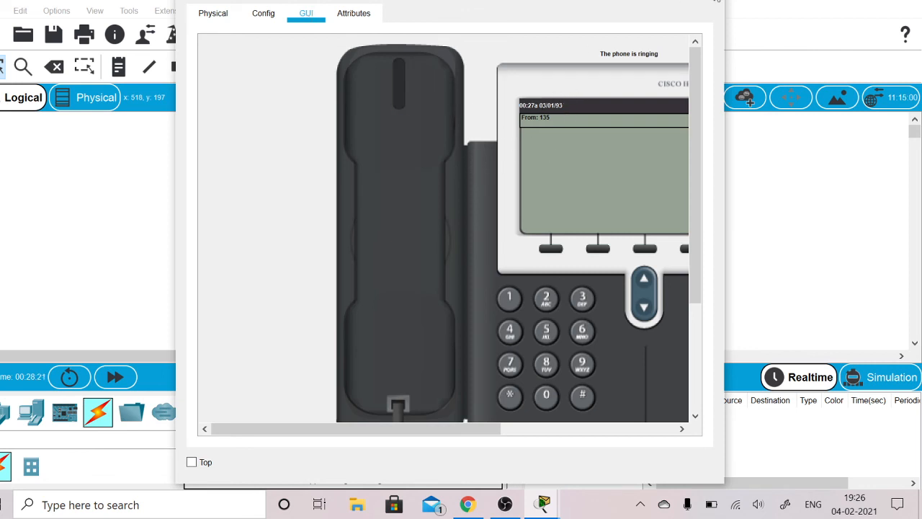
pyautogui.click(709, 1)
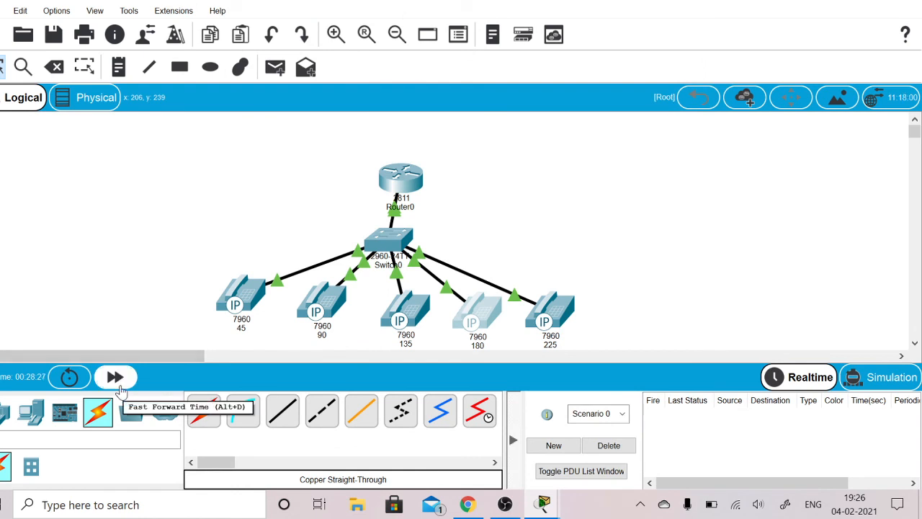
# - Hang up the call to extension 180 on phone 135 and close the phone's window
pyautogui.moveTo(411, 317)
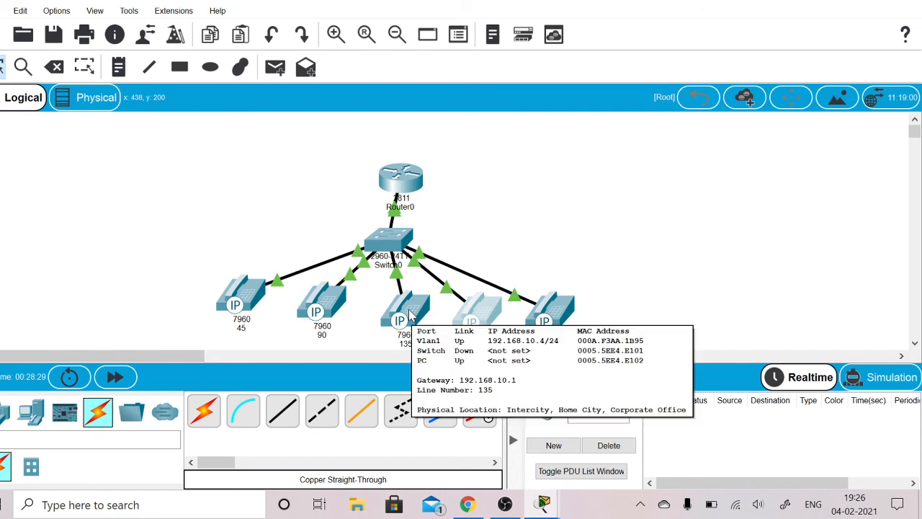
pyautogui.click(411, 317)
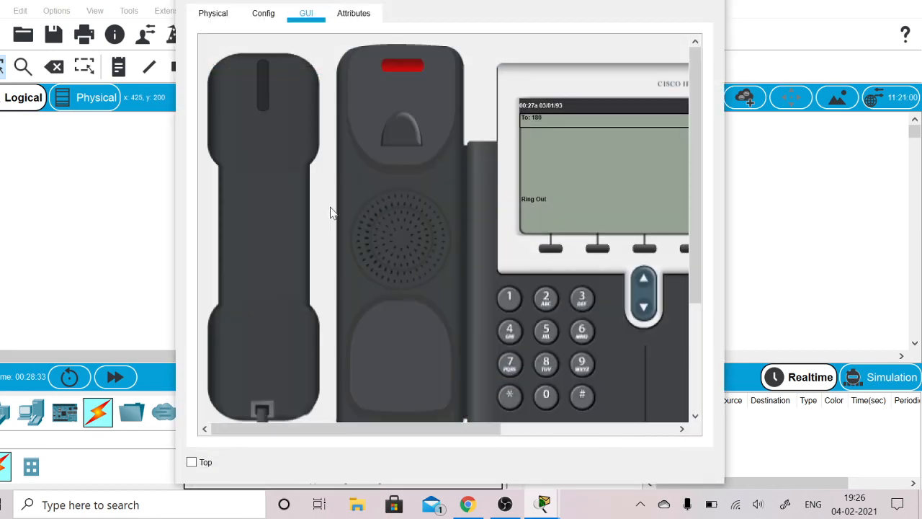
pyautogui.click(293, 216)
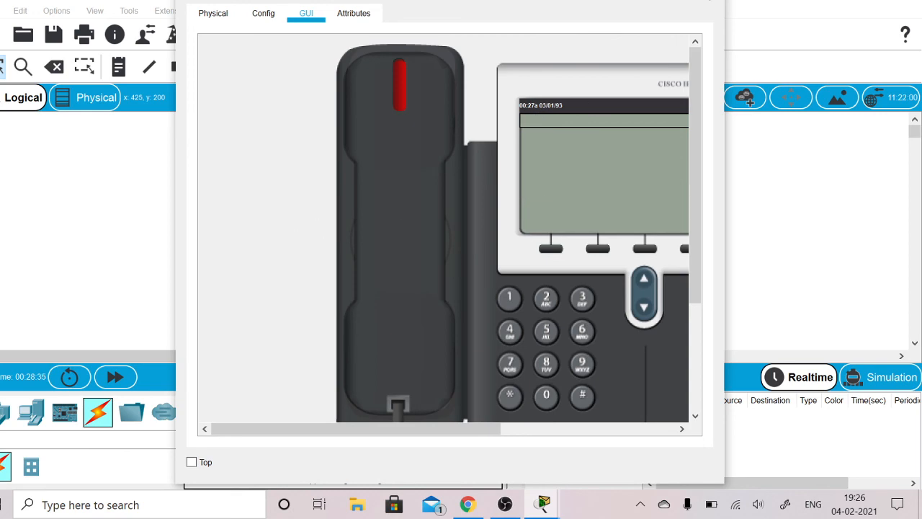
pyautogui.click(708, 1)
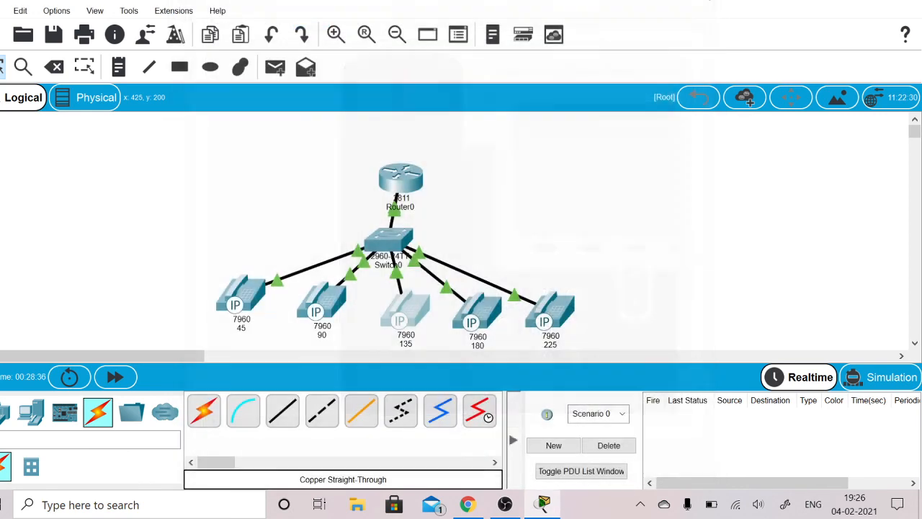
pyautogui.click(504, 504)
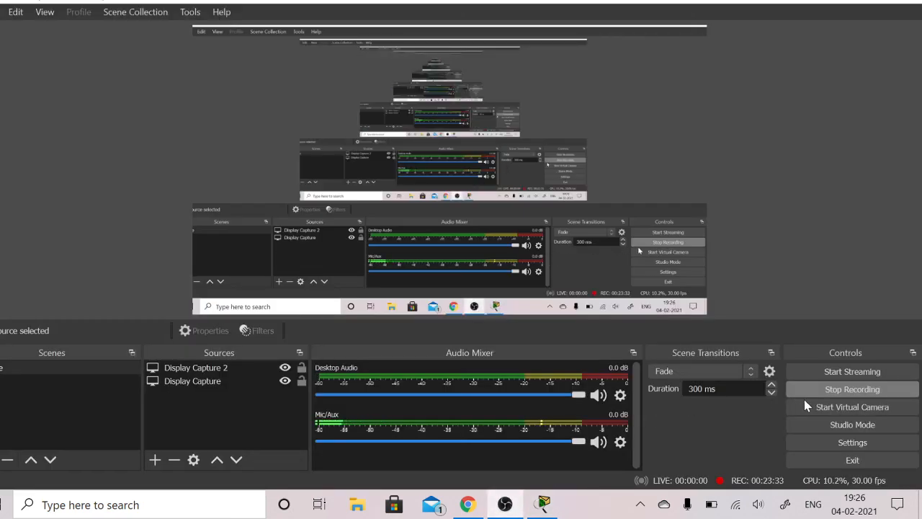